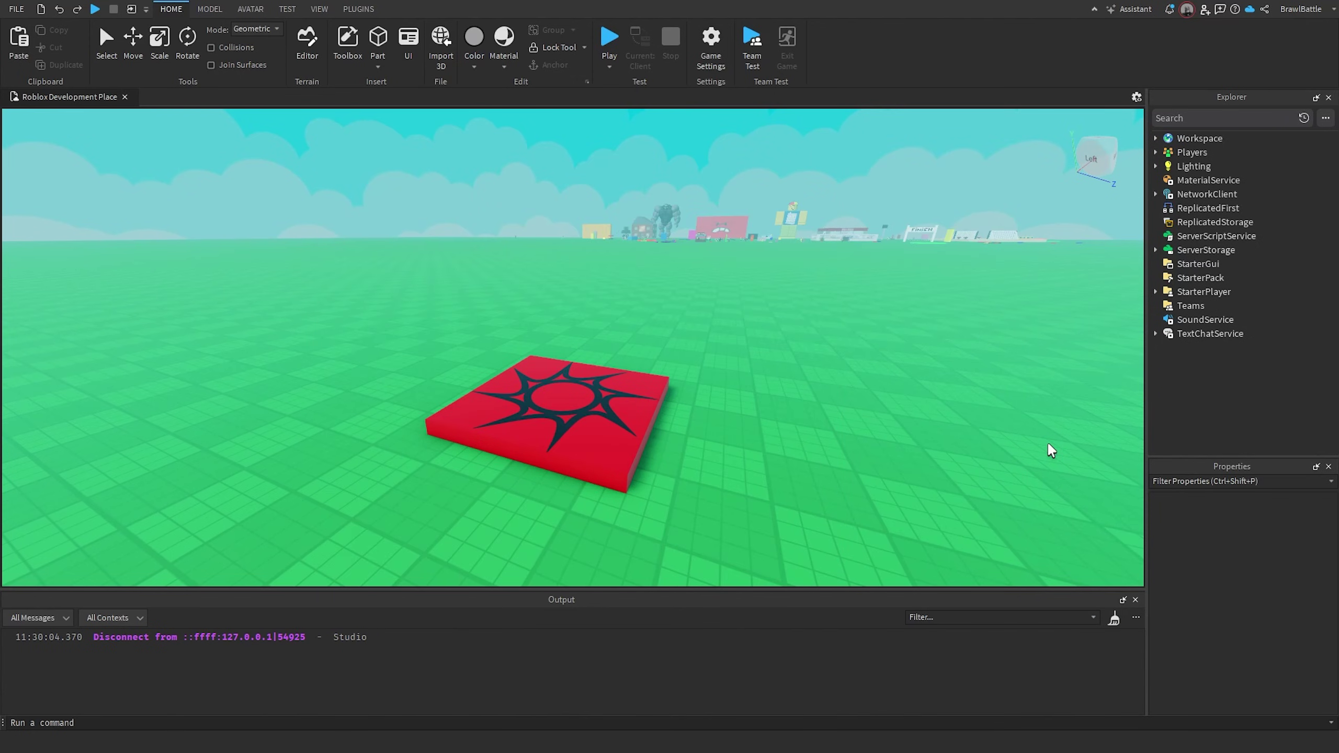
Add a ScreenGui under StarterGui.
right_drag(1041, 439, 1018, 431)
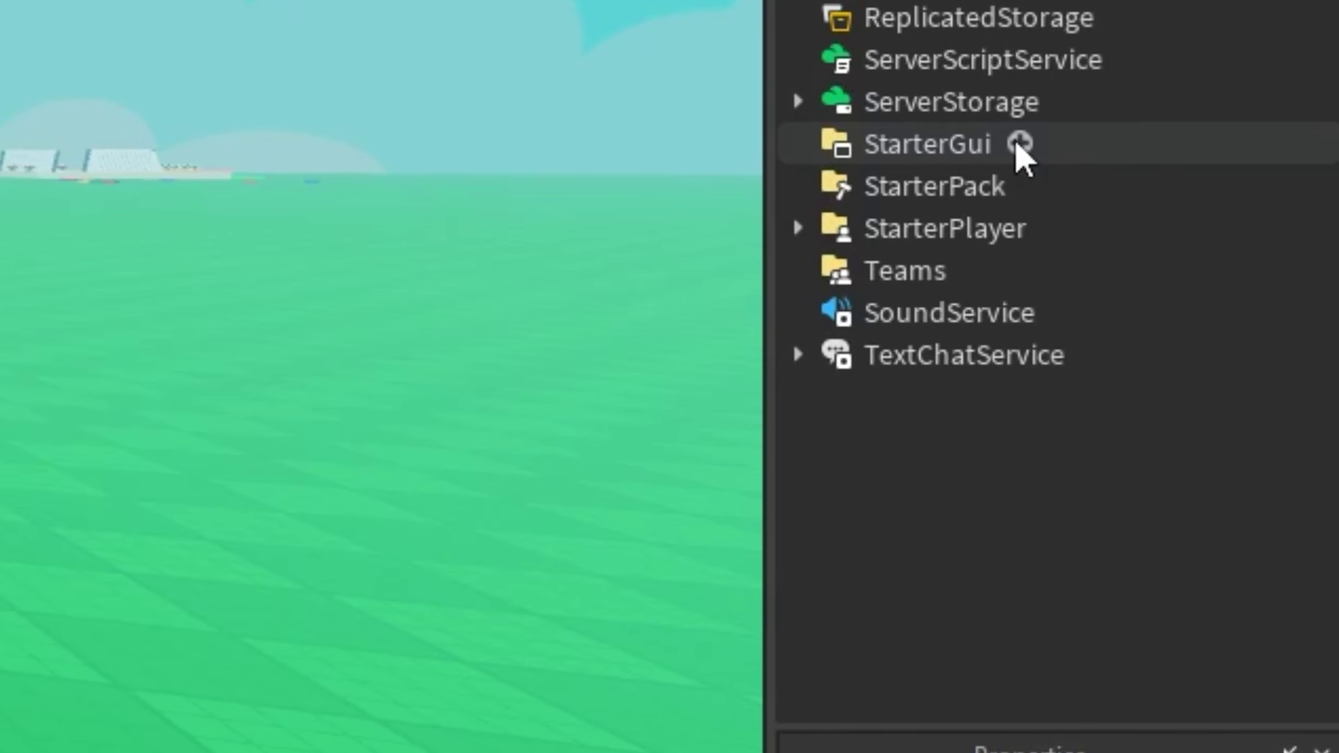
click(1228, 264)
click(791, 317)
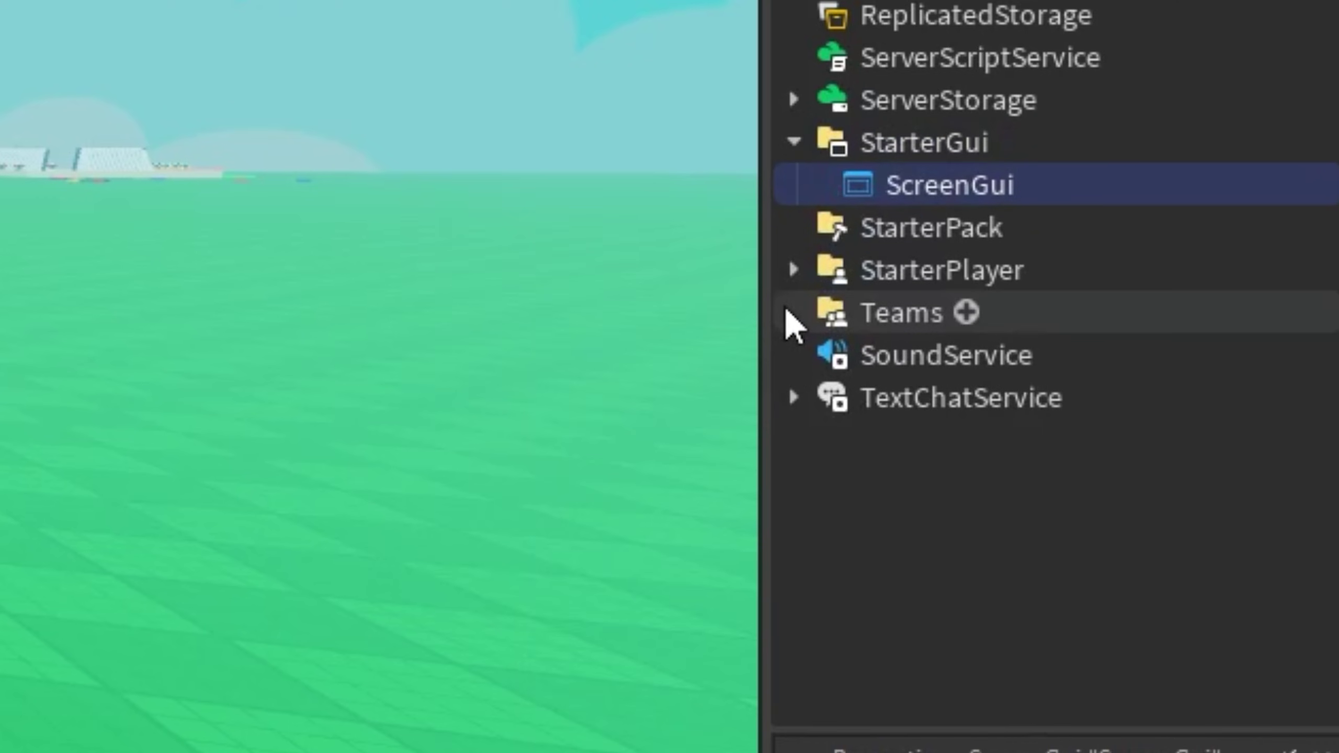
Insert a white Frame in the ScreenGui, enlarged to about 1004 x 479 and centred.
click(1035, 182)
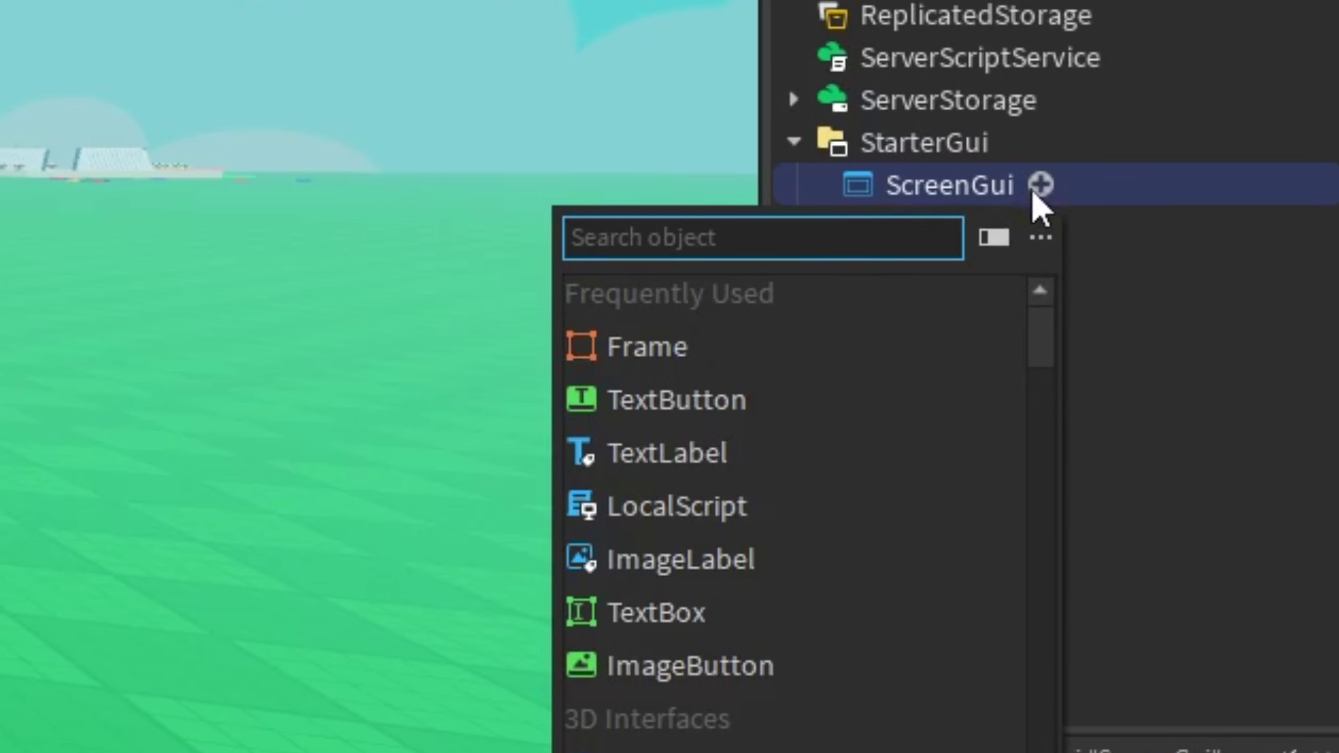
click(833, 338)
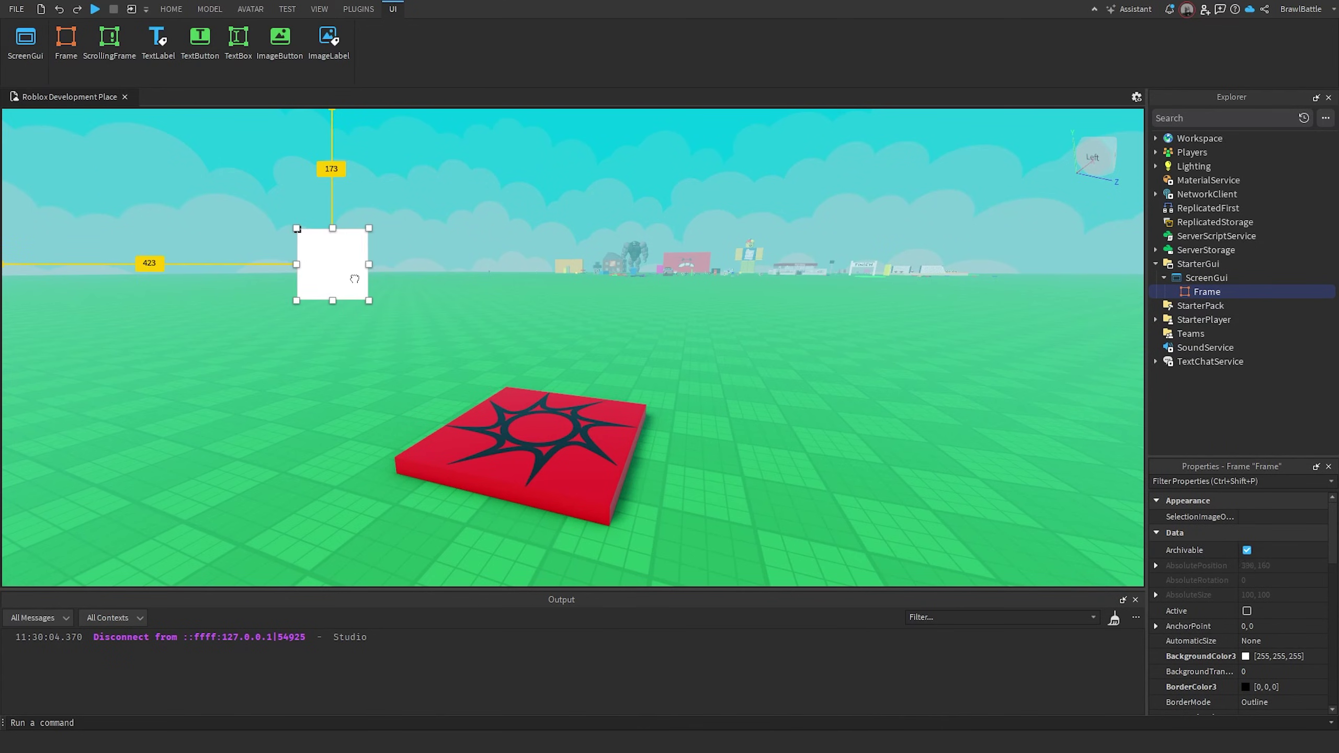
drag(369, 300, 999, 562)
drag(729, 442, 658, 396)
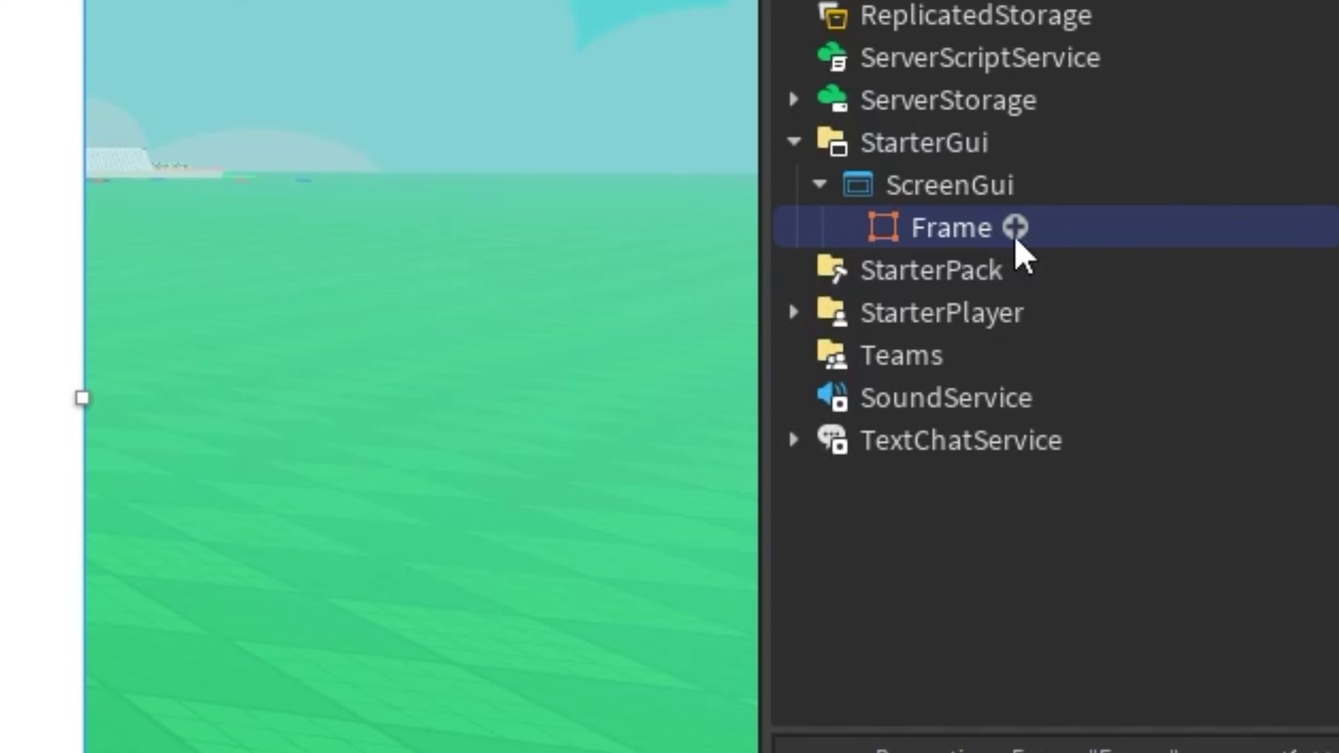
Insert a TextButton into the Frame by searching 'te'.
click(1228, 292)
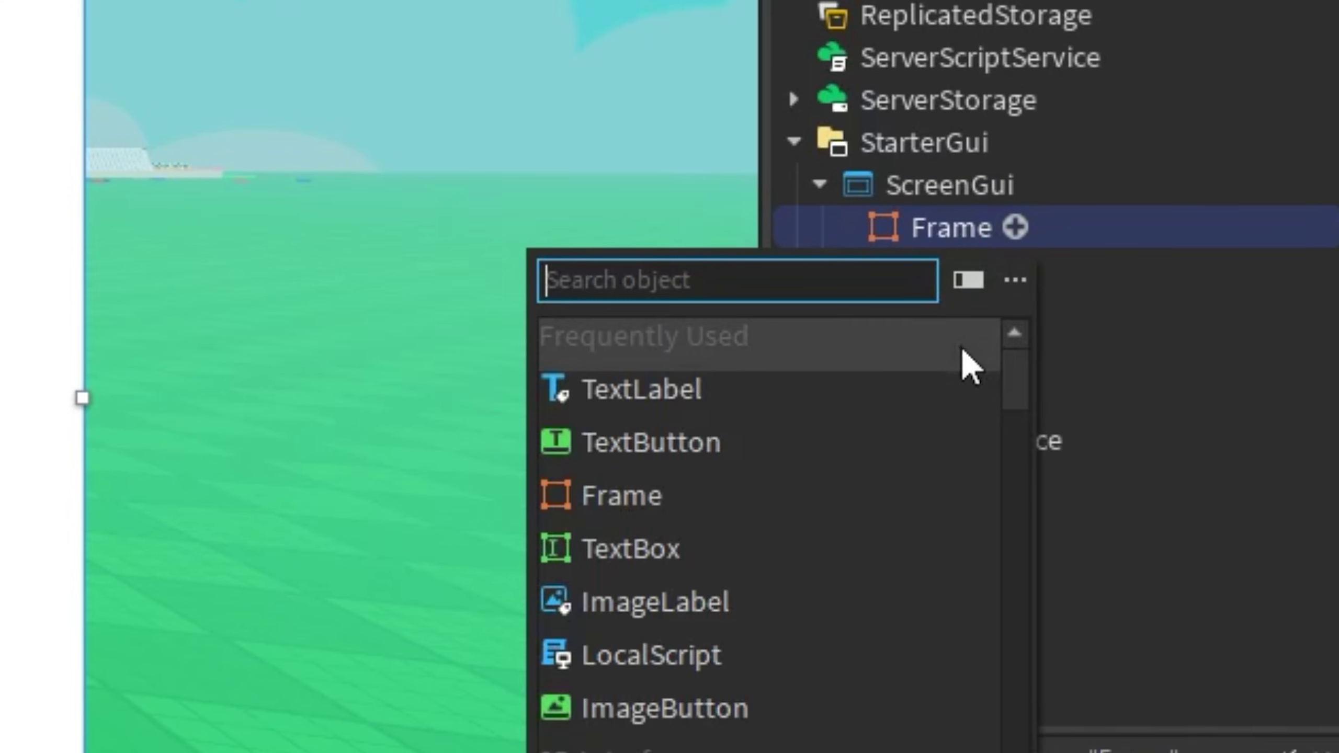
text(te)
click(747, 396)
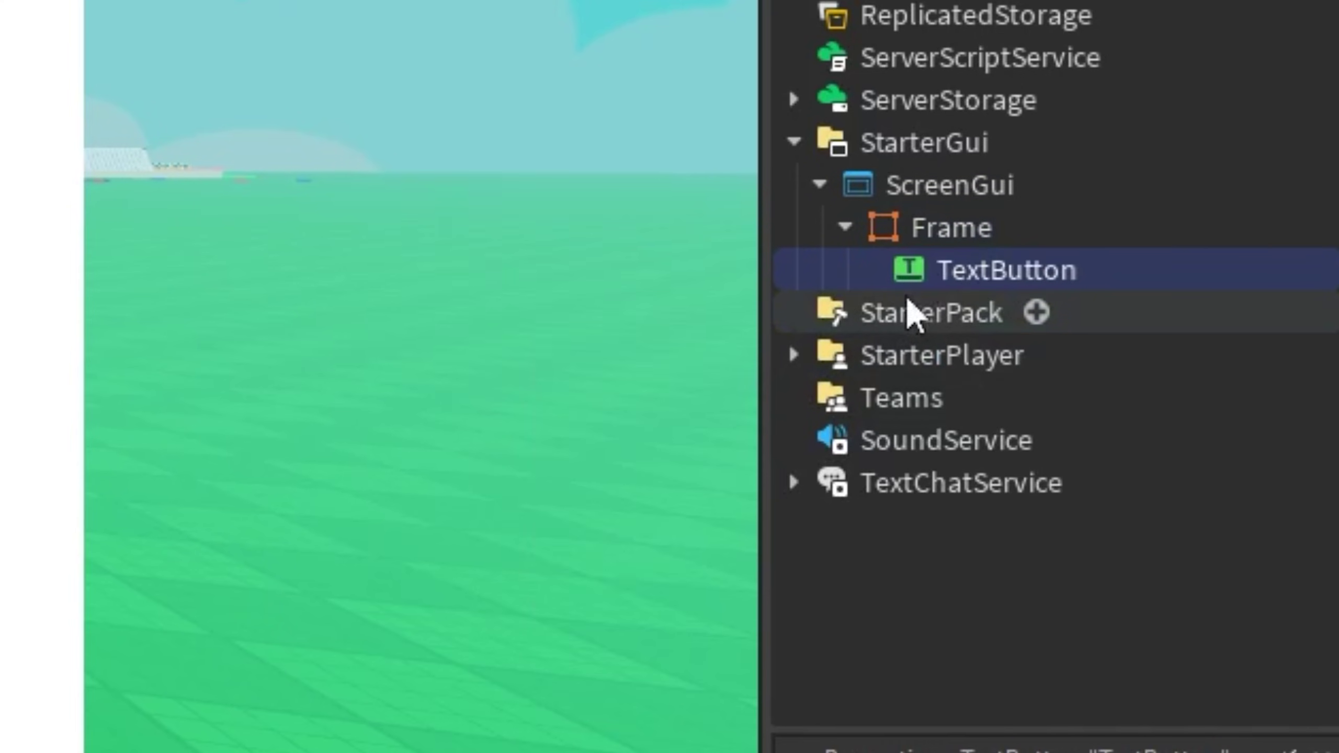
Set the TextButton's BackgroundColor3 to bright green [0, 255, 0].
scroll(1230, 593, down, 1)
click(1245, 629)
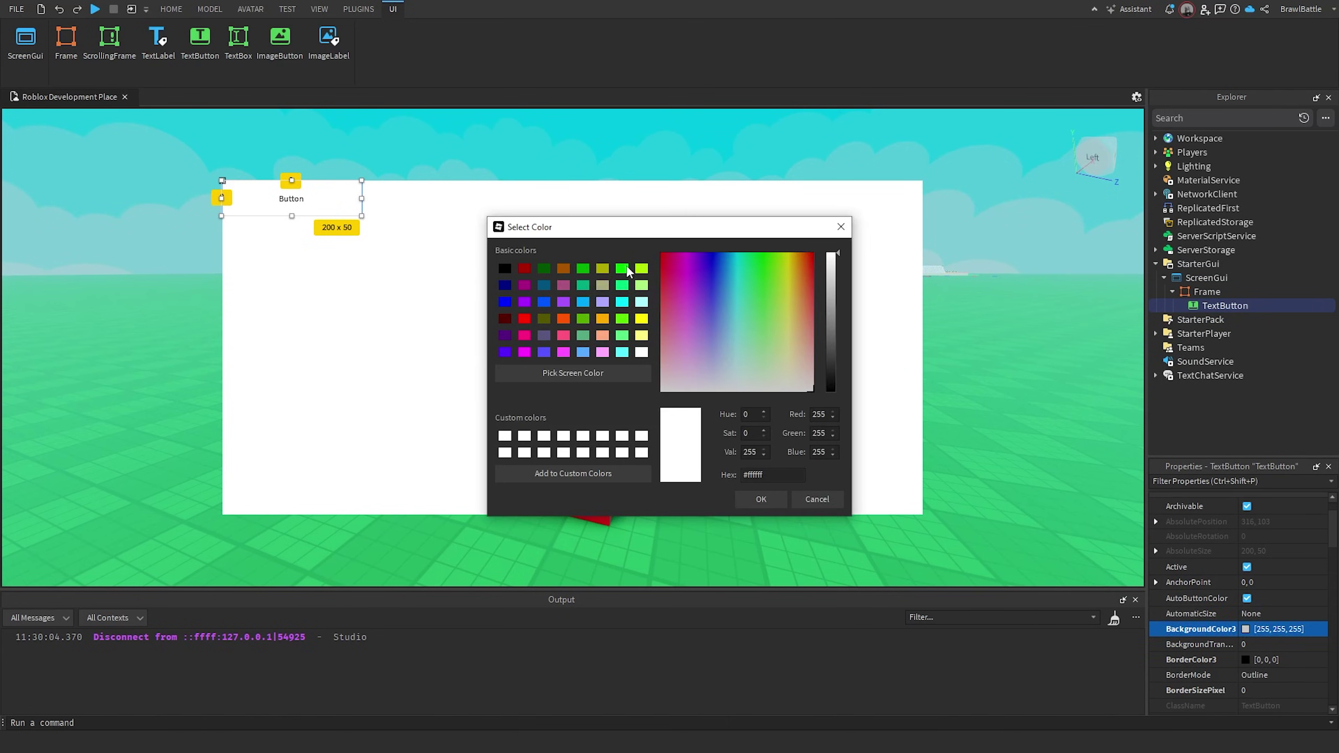
click(621, 268)
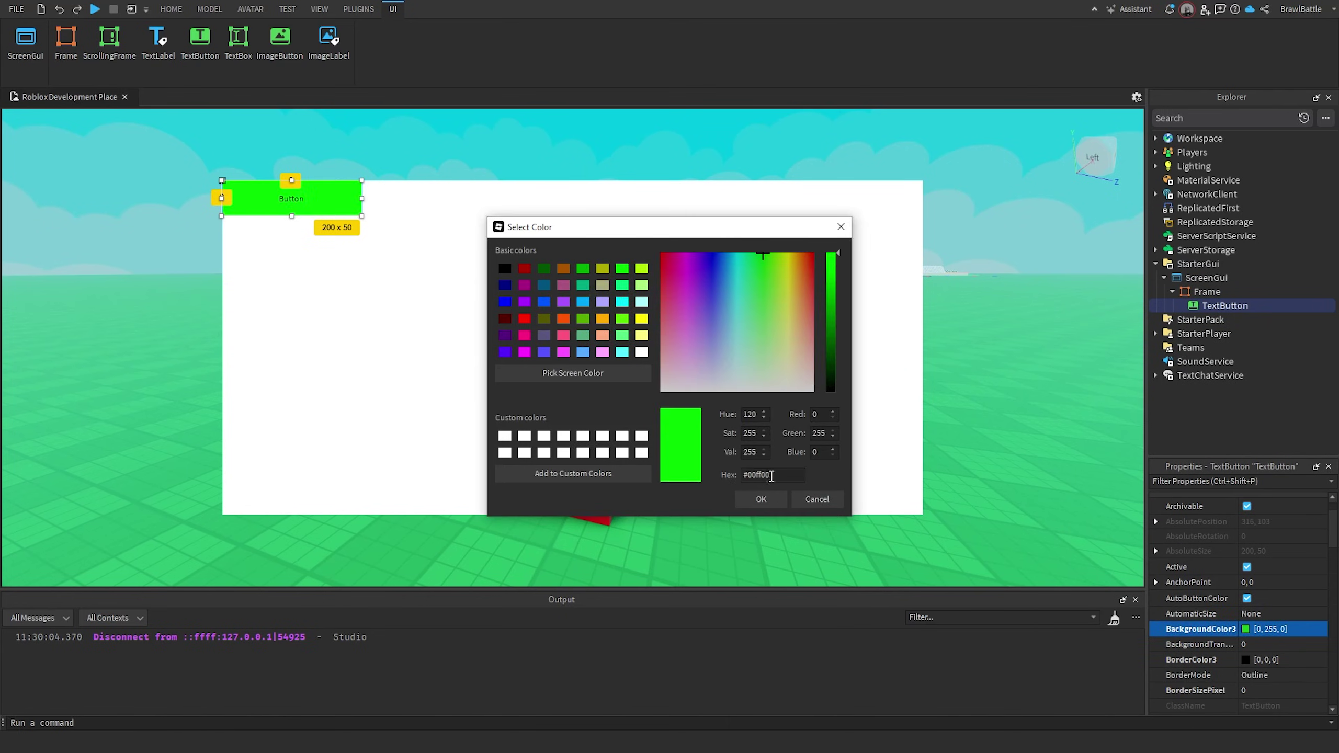
click(761, 499)
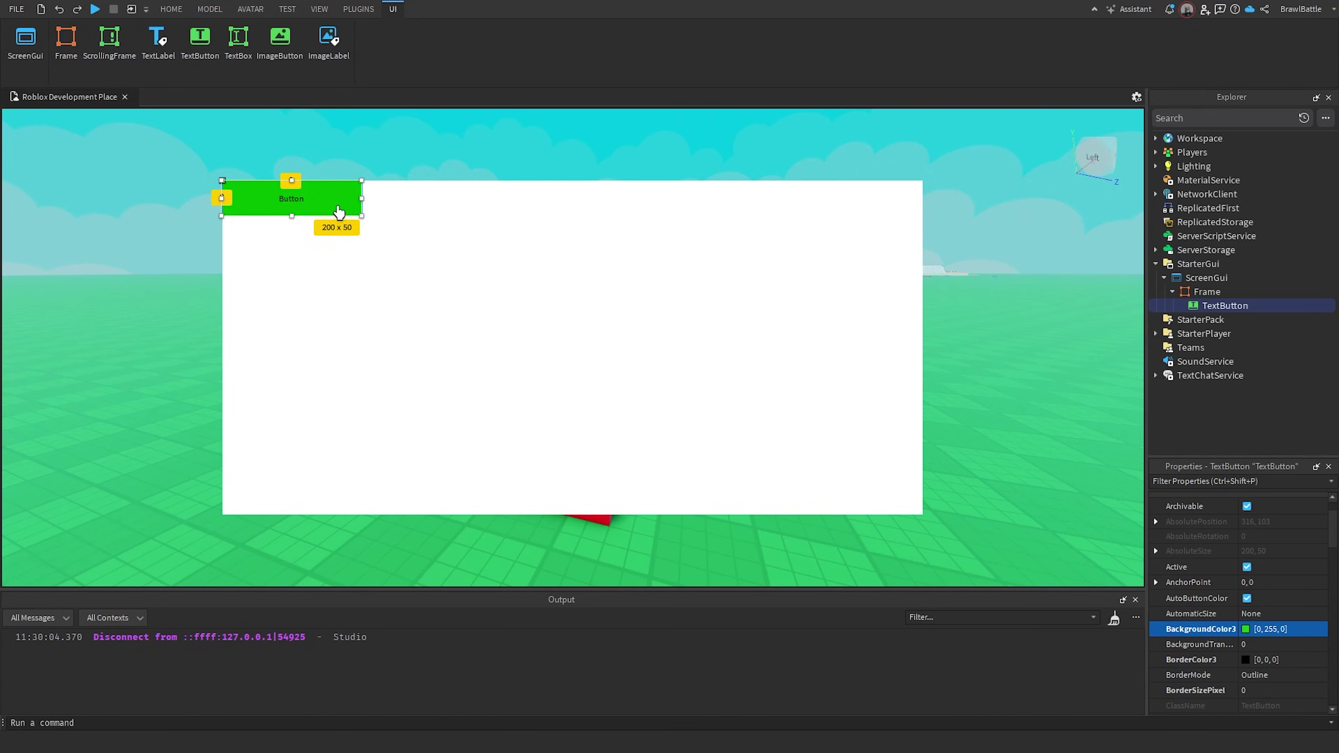
Duplicate the green button with Ctrl+D and drag the copies into the top row.
key(ctrl+d)
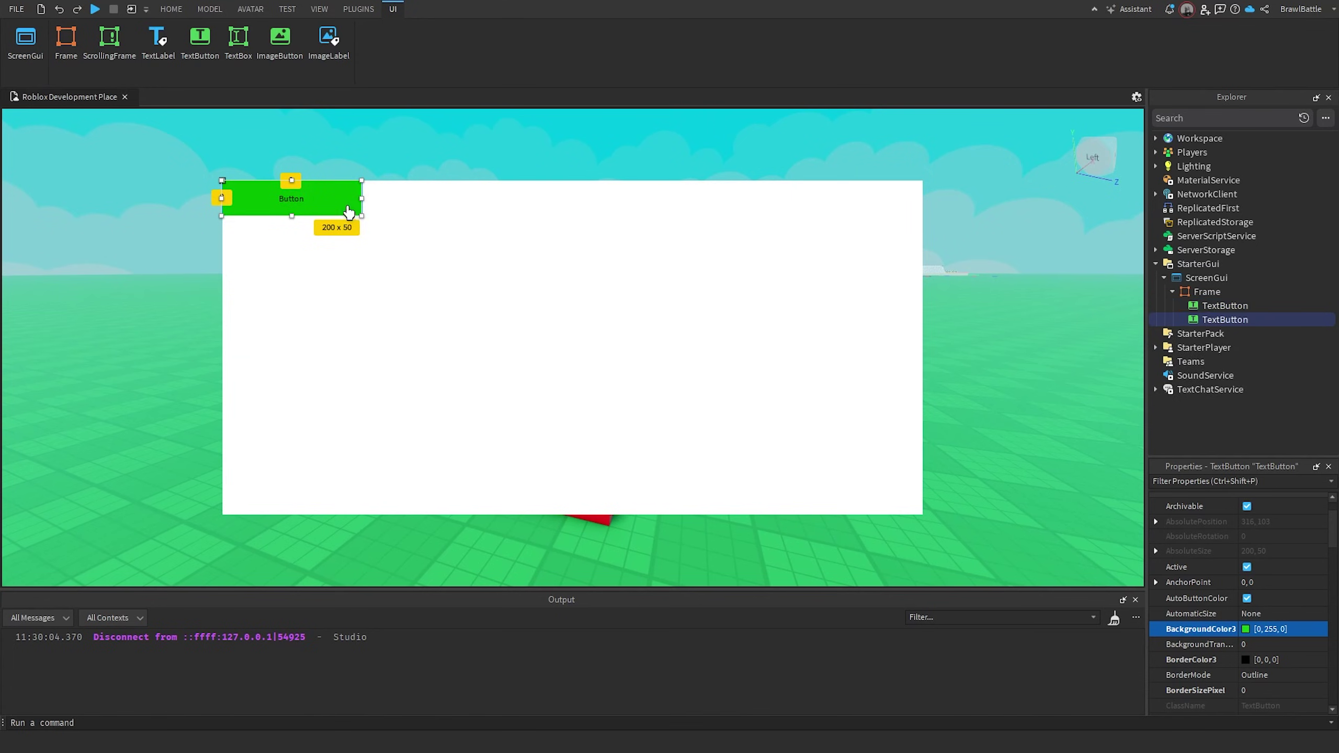
drag(348, 214, 486, 202)
key(ctrl+d)
key(ctrl+d)
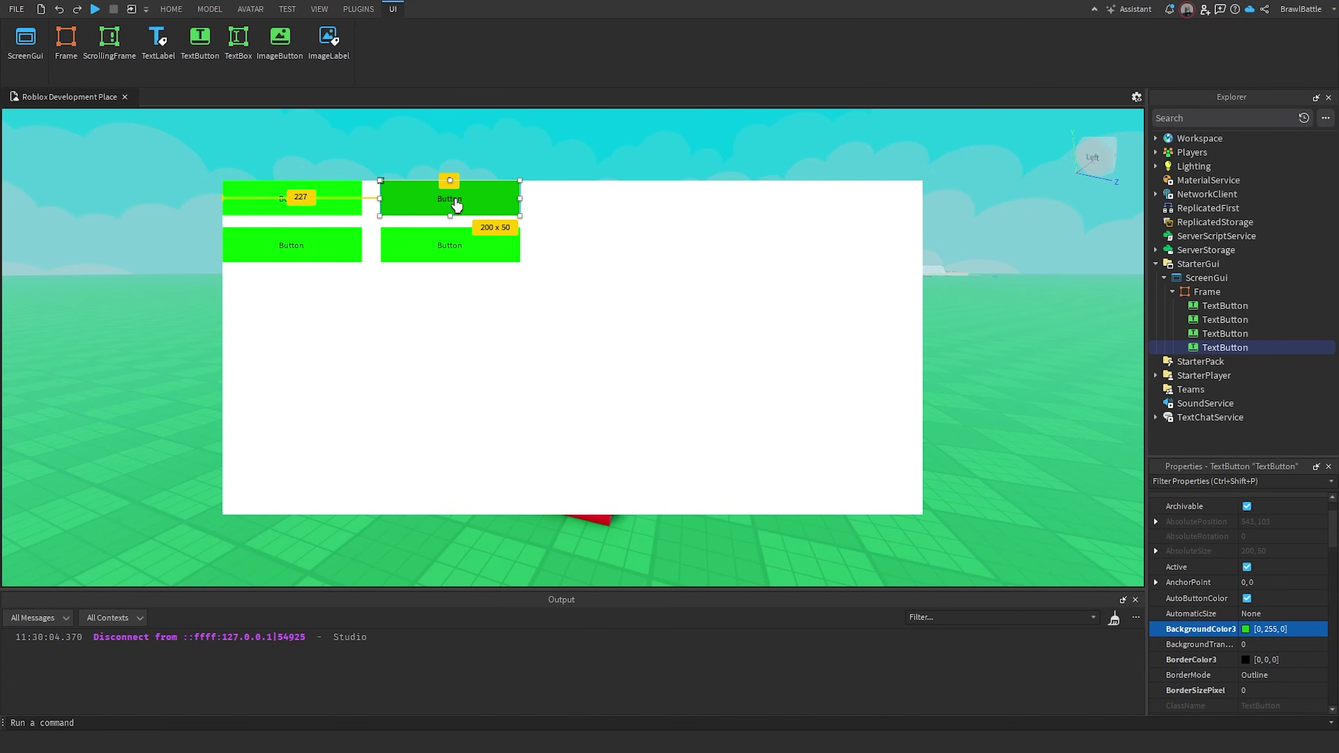
key(ctrl+d)
drag(462, 205, 703, 213)
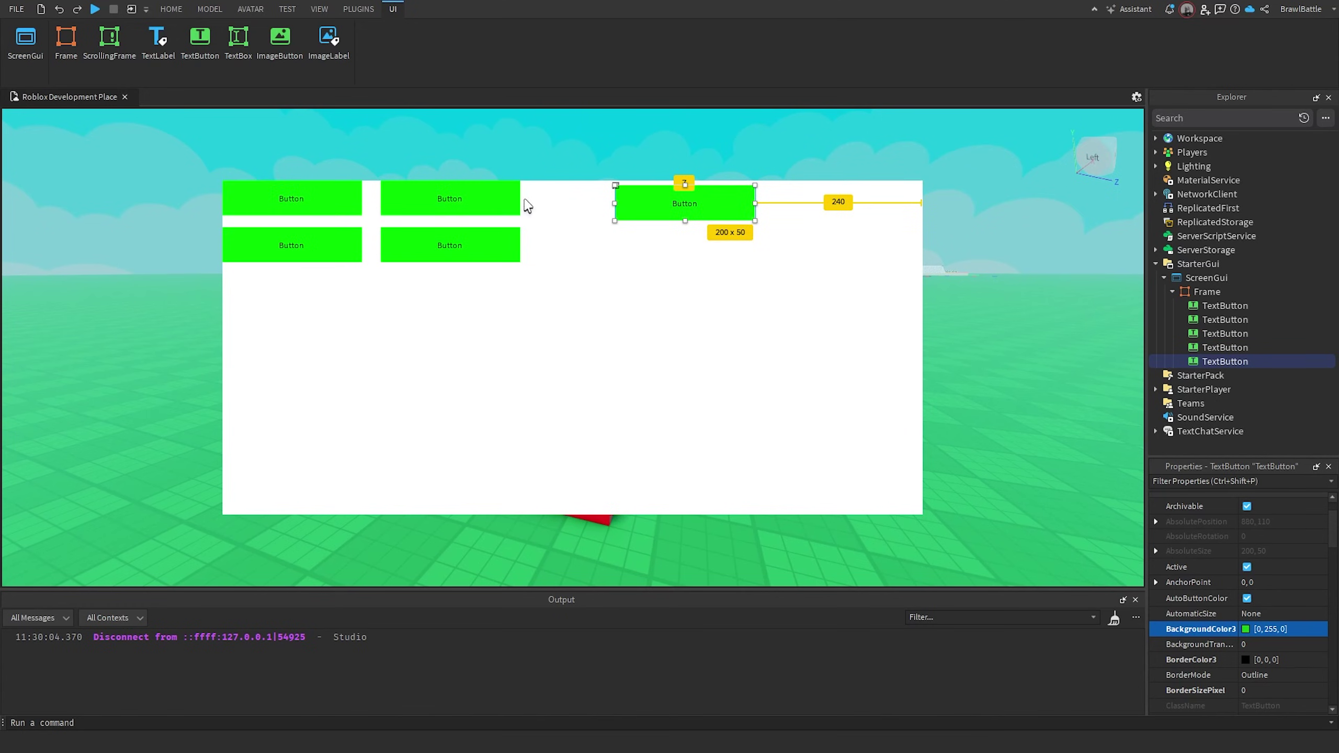
Delete the misplaced copy and place a new duplicate along the top row.
key(Delete)
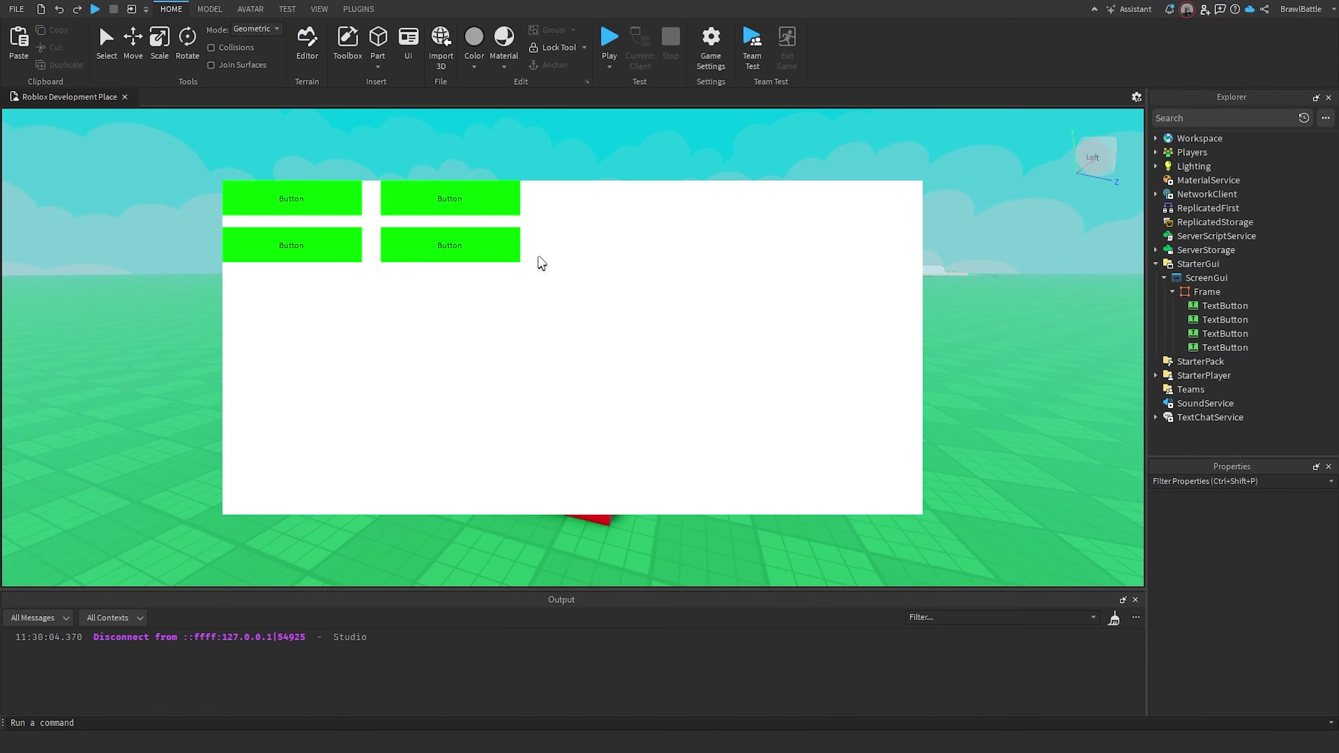
click(1230, 347)
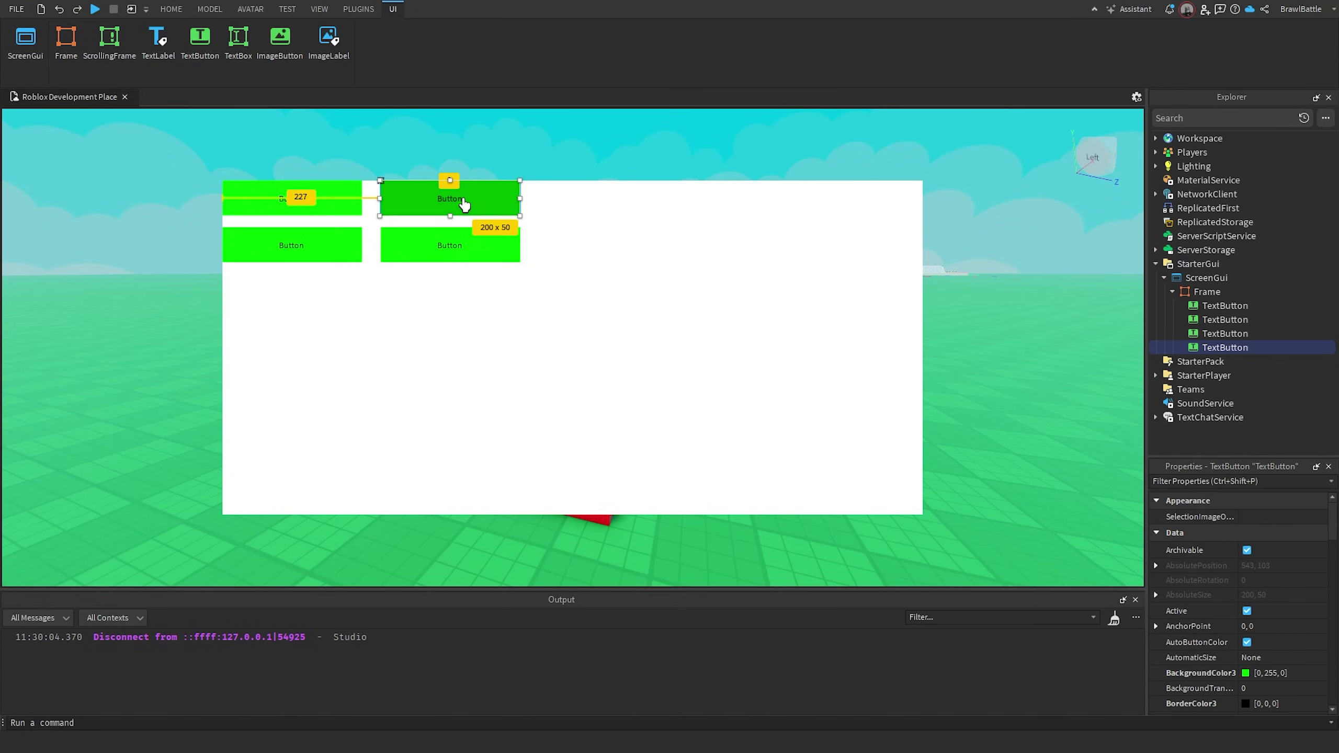
key(ctrl+d)
drag(484, 207, 630, 205)
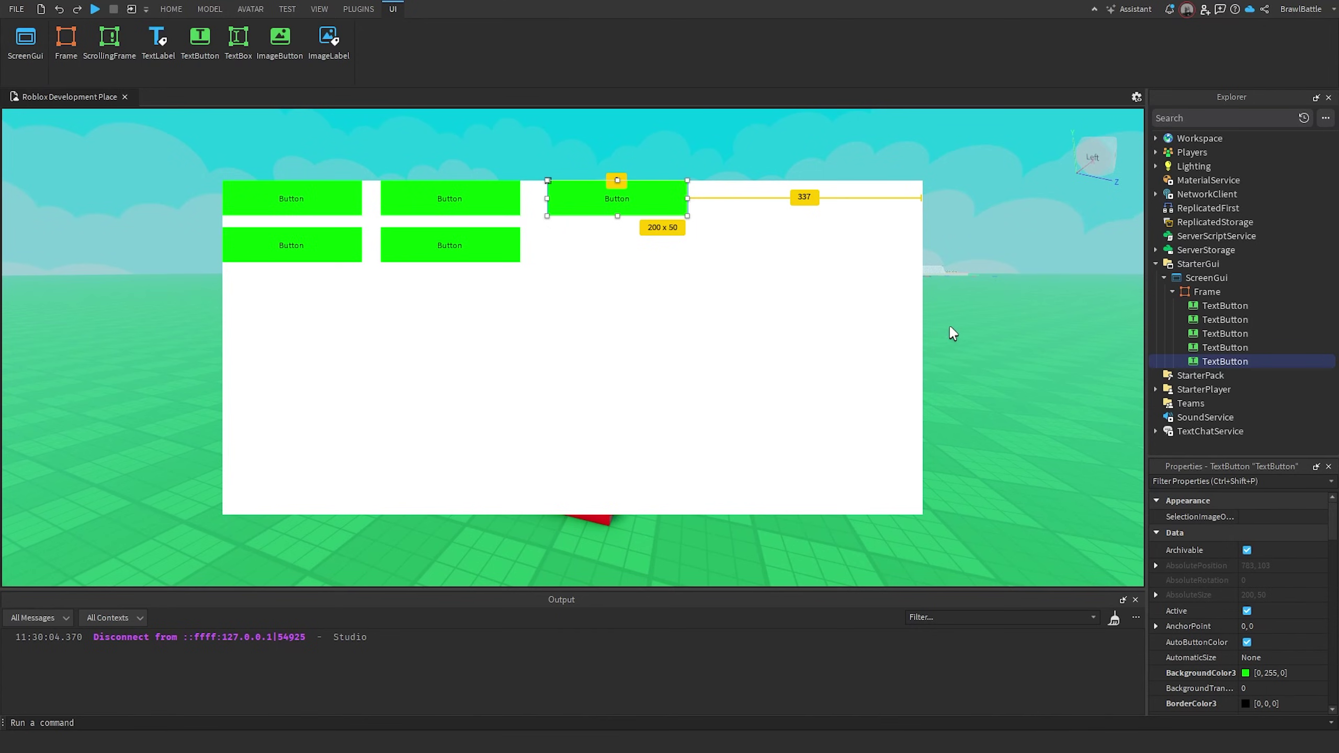
shift+click(1226, 319)
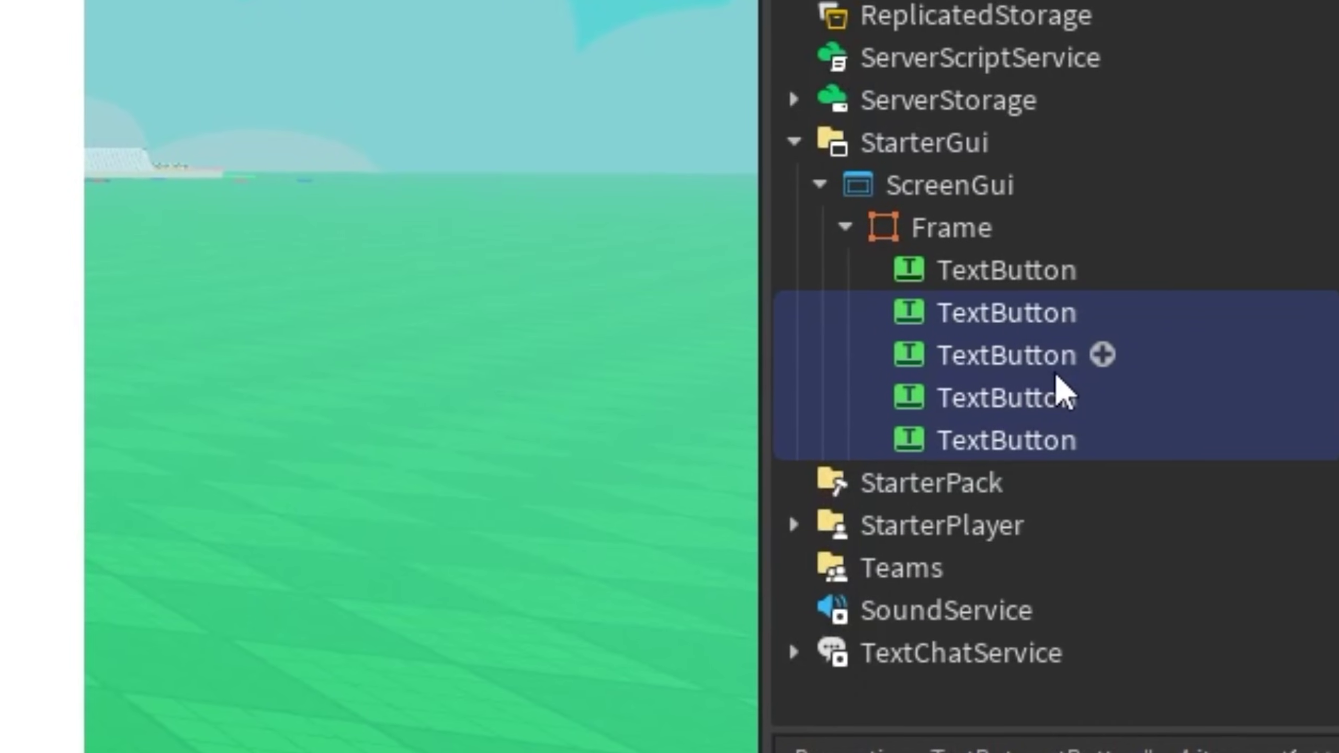
Delete the four extra buttons and insert a UIGridLayout into the Frame via 'uigrid'.
key(Delete)
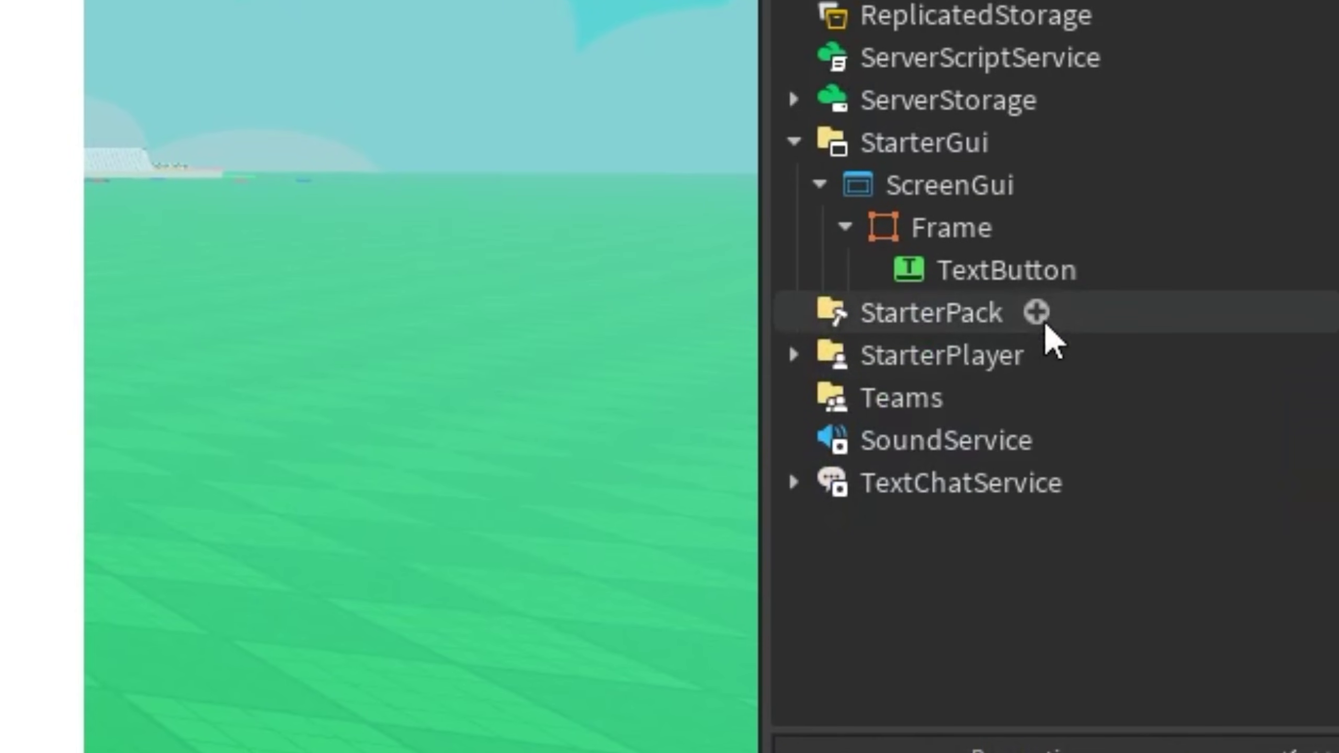
click(951, 233)
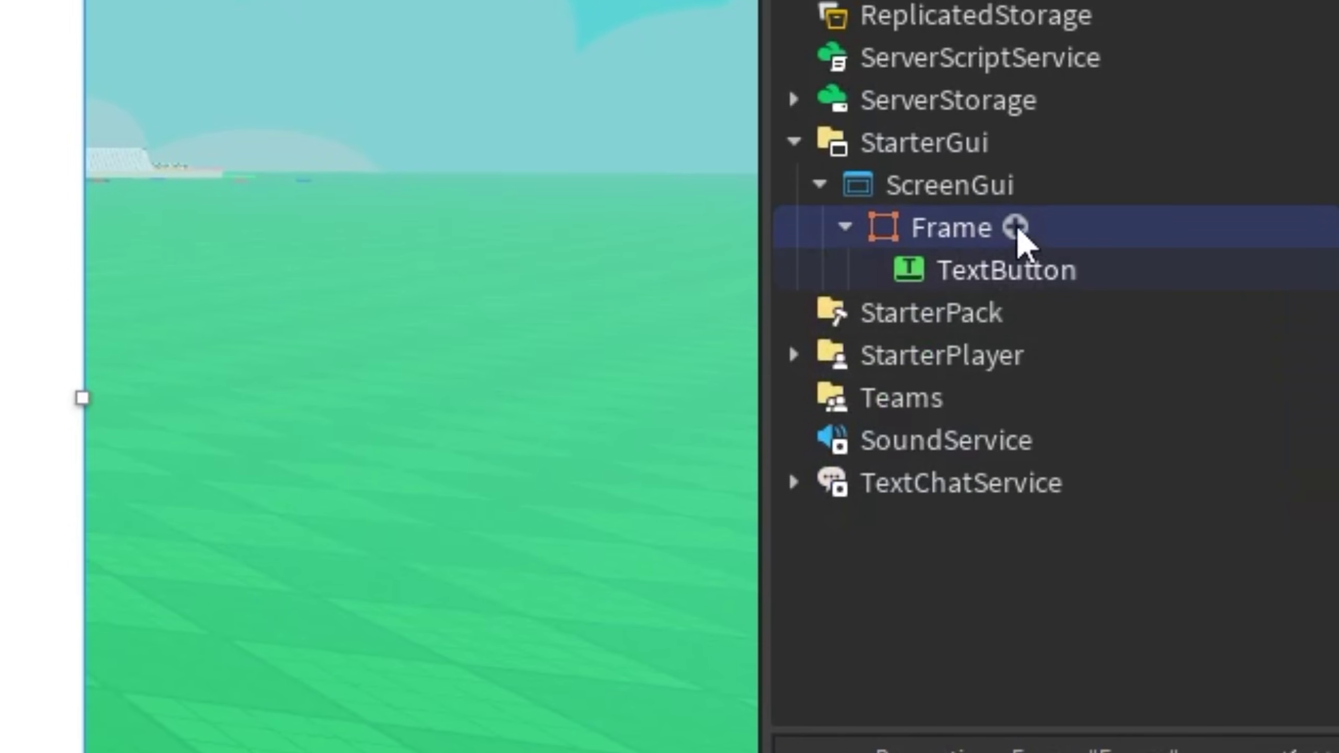
click(1015, 228)
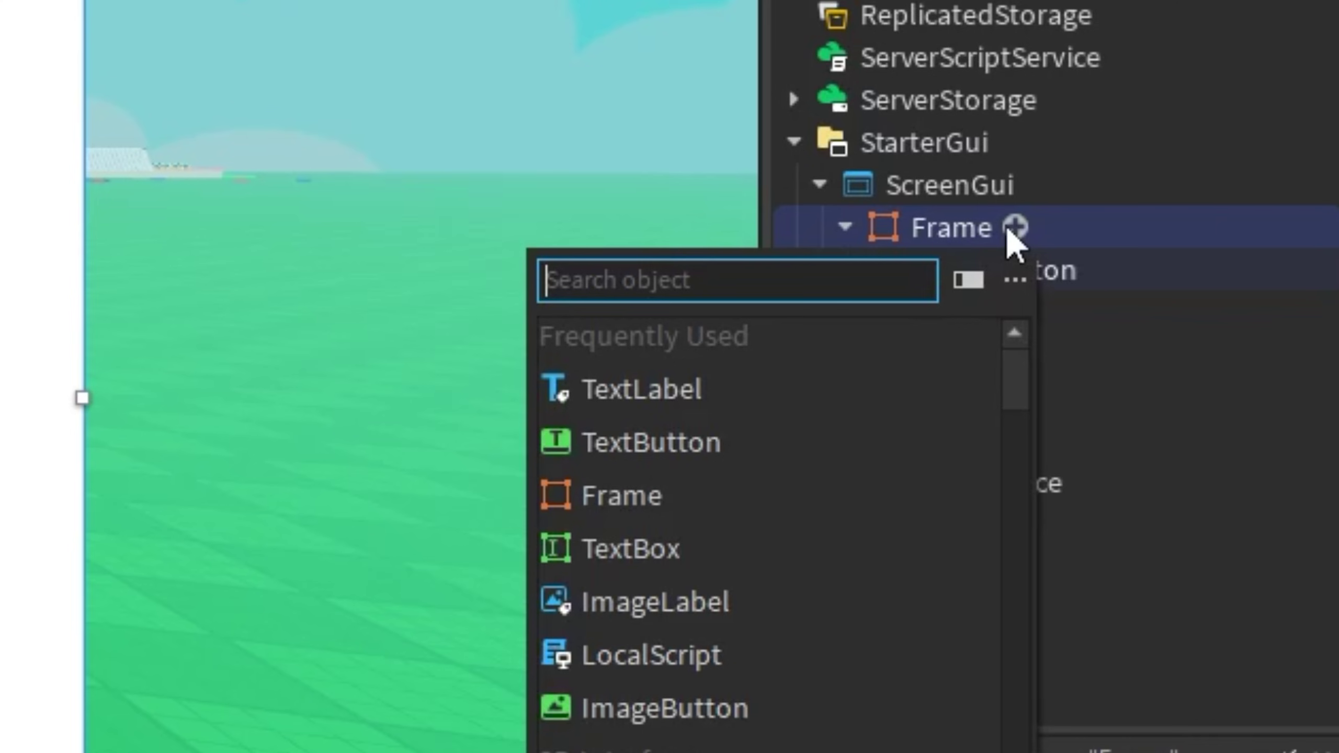
text(ui)
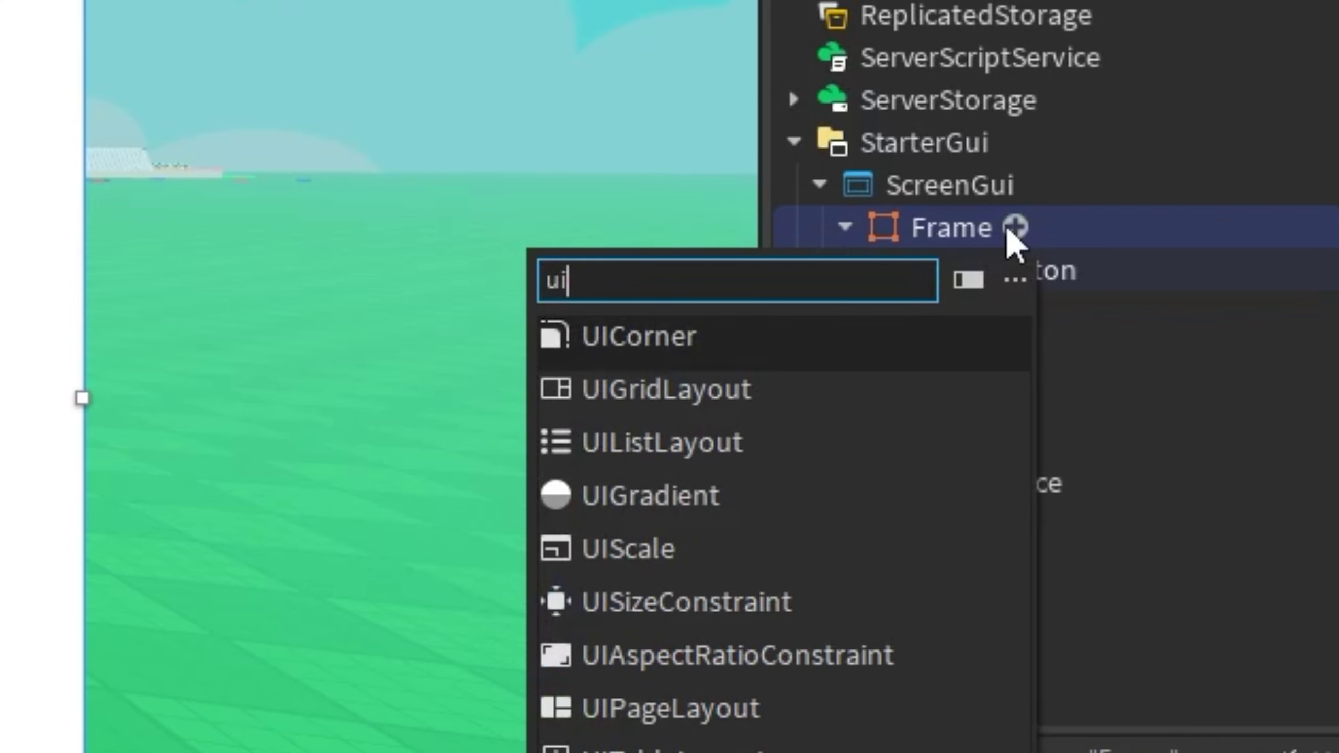
text(grid)
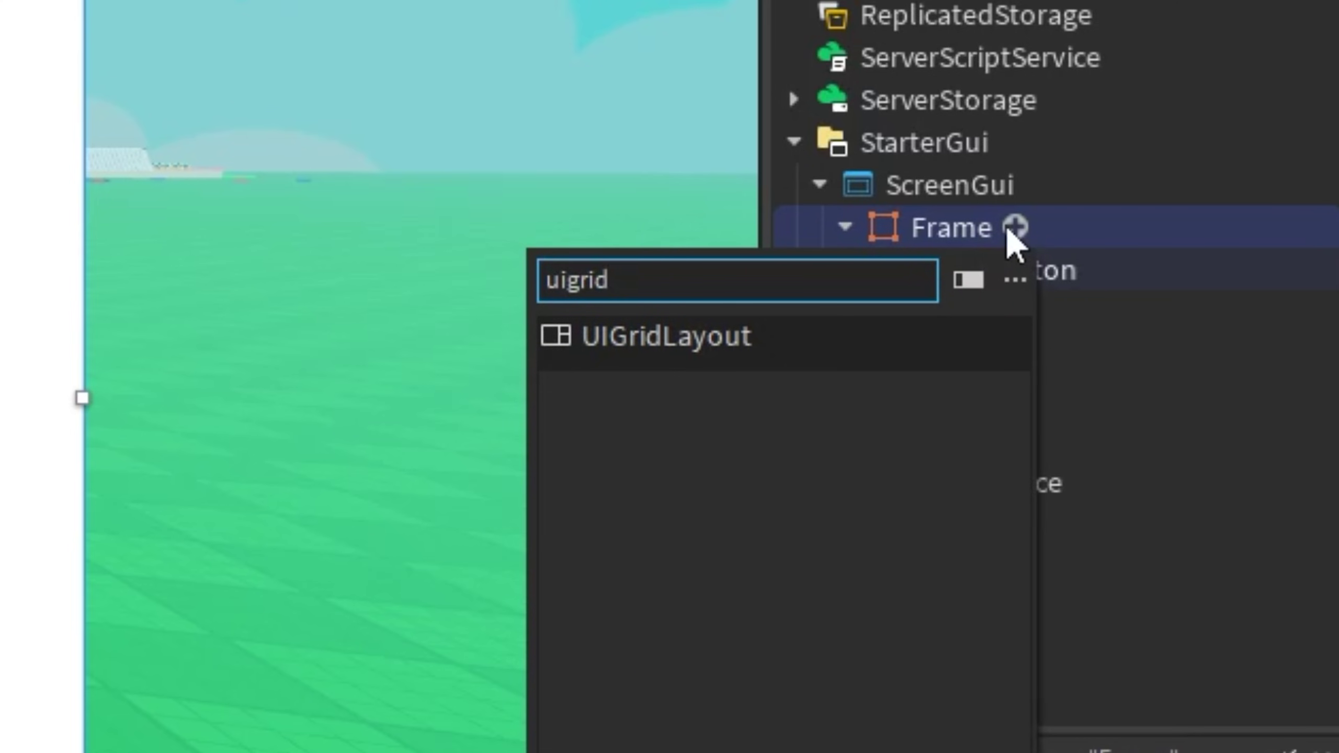
key(Return)
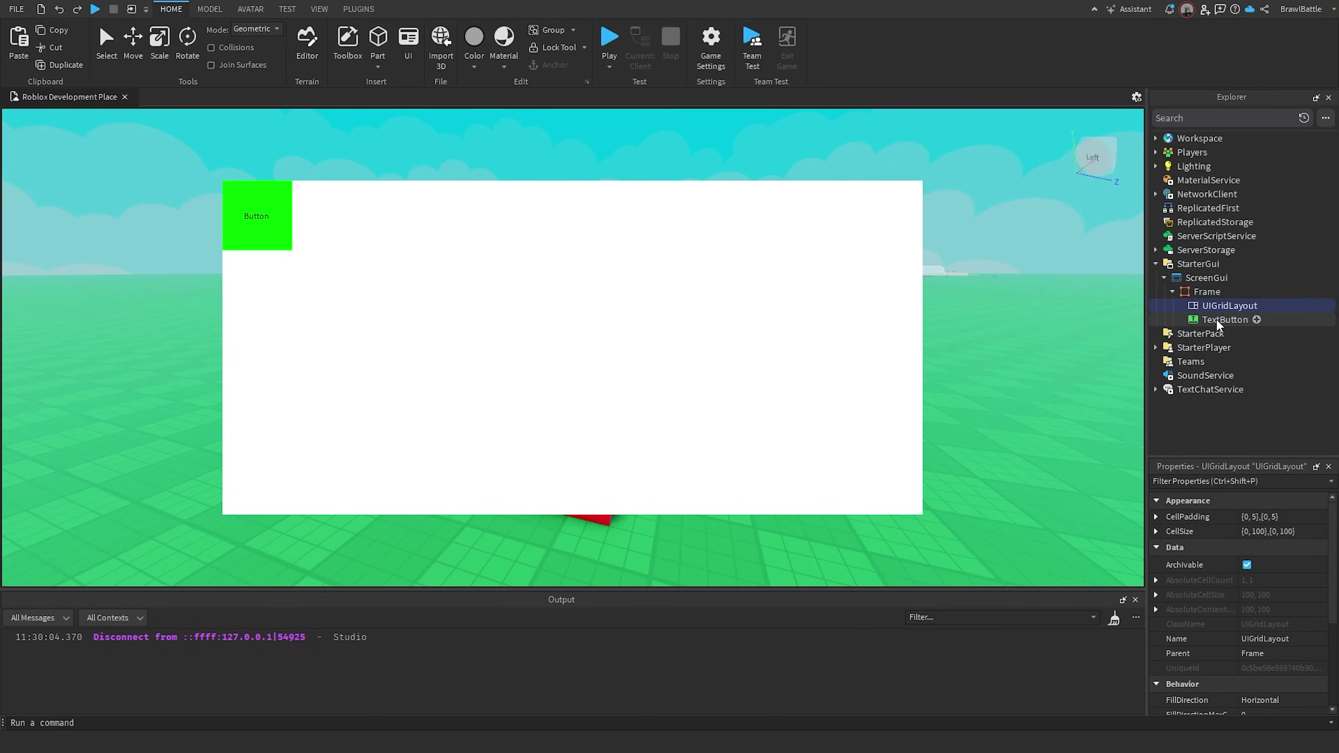
Duplicate the remaining TextButton repeatedly so the grid fills rows of 100 x 100 green cells.
click(1217, 319)
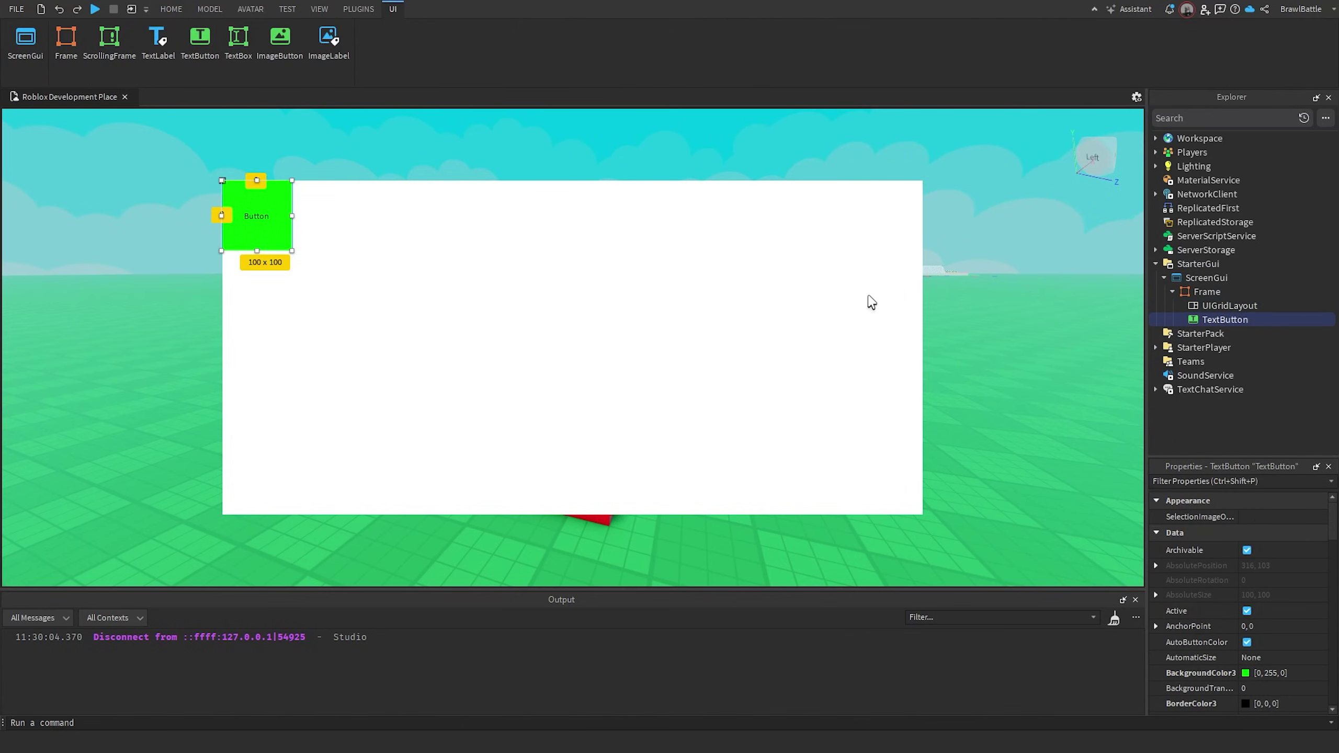
key(ctrl+d)
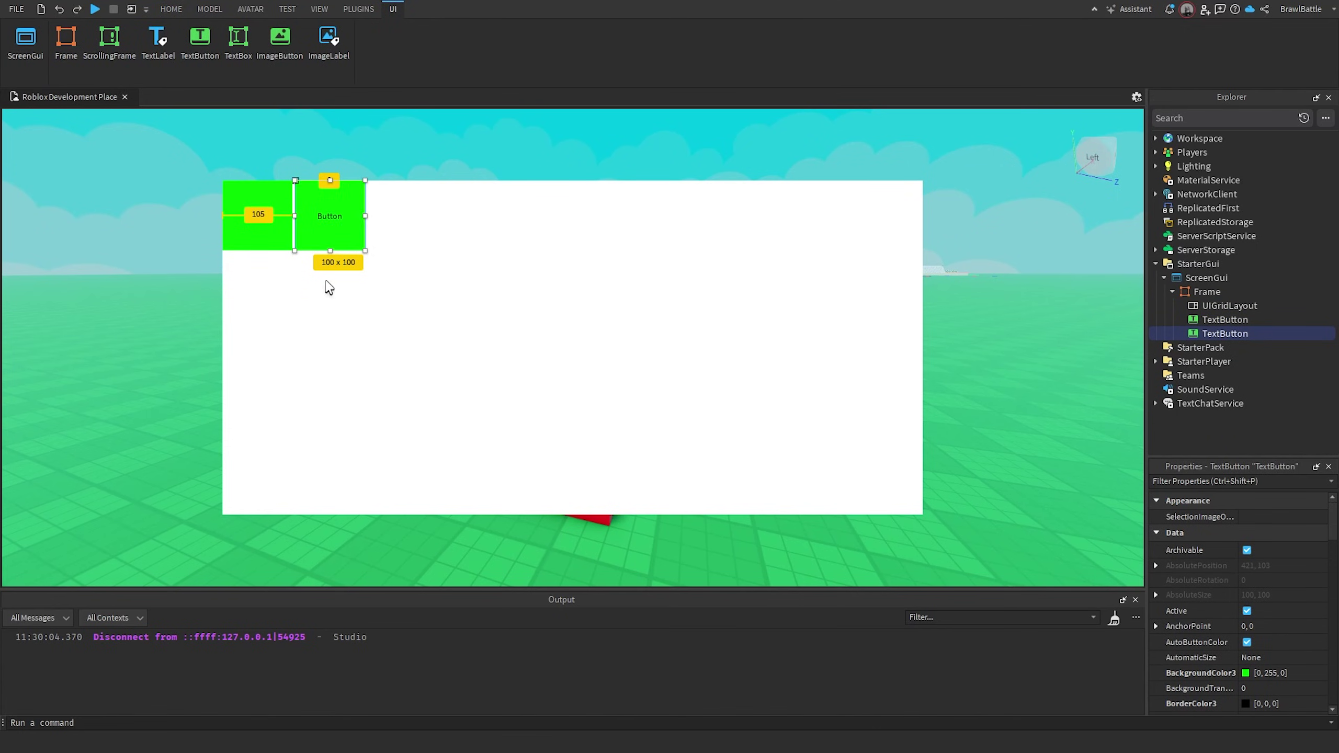
key(ctrl+d)
key(ctrl+d)
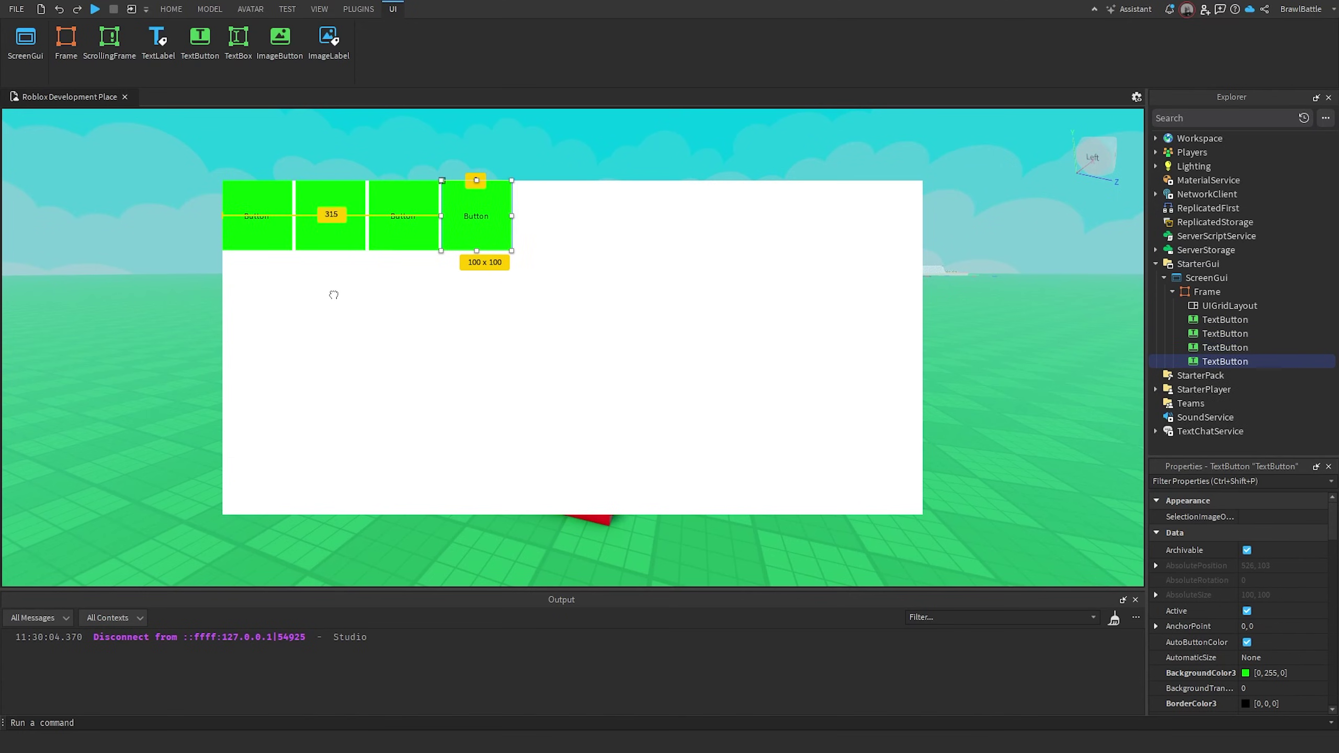
key(ctrl+d)
key(ctrl+d)
key(ctrl+d)
key(ctrl+d)
key(ctrl+d)
key(ctrl+d)
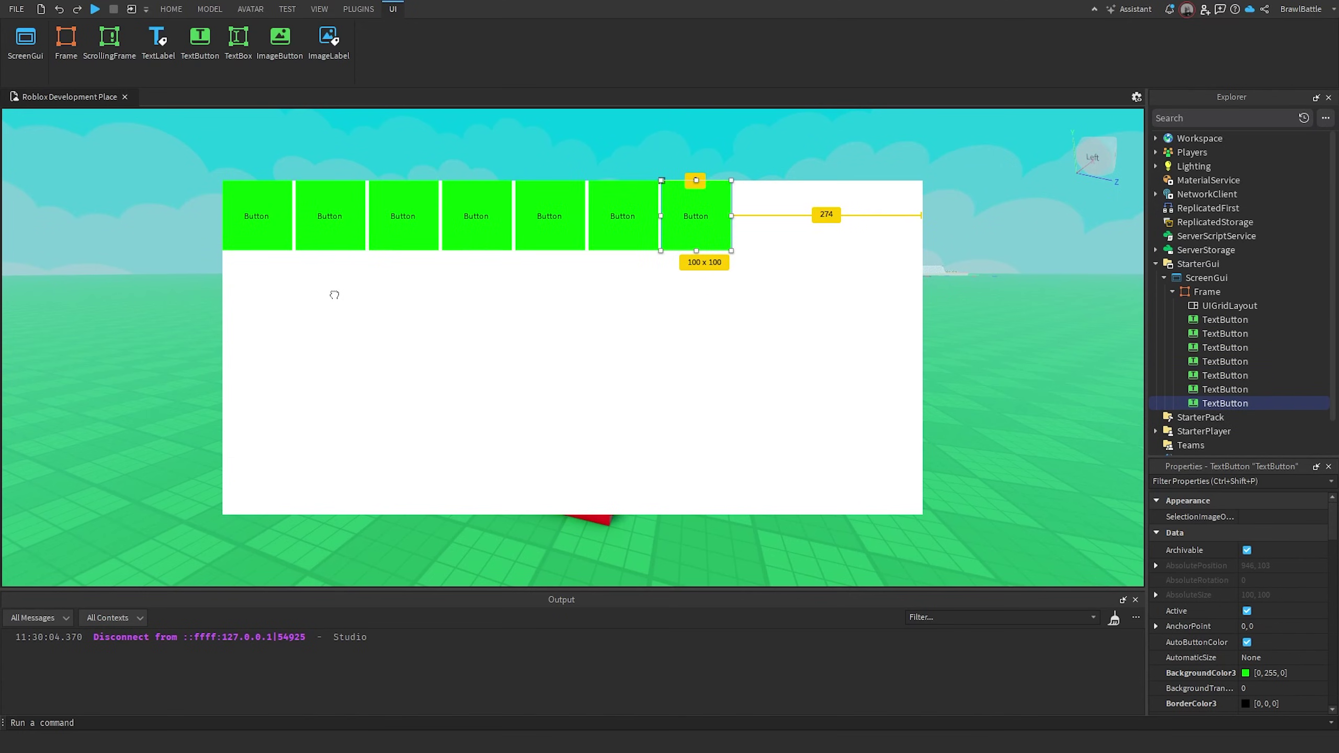
key(ctrl+d)
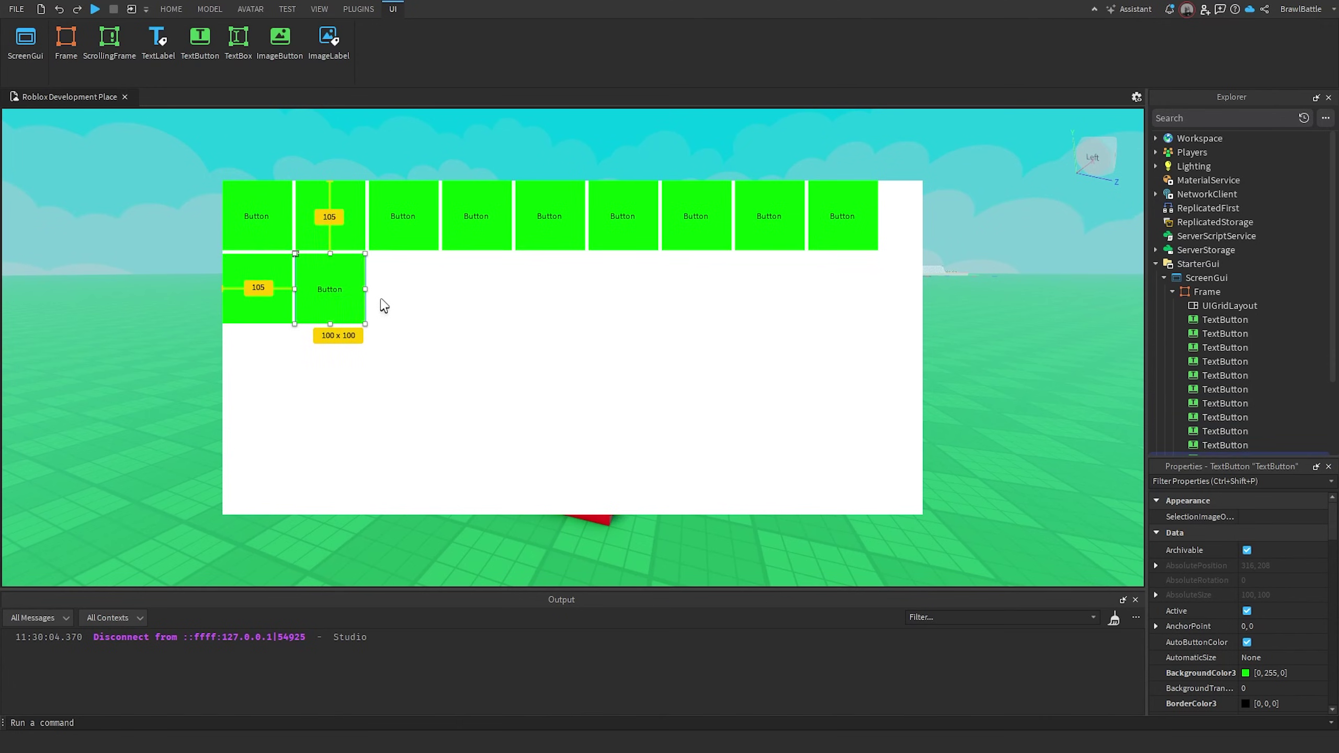
key(ctrl+d)
key(ctrl+d)
key(ctrl+d)
key(ctrl+d)
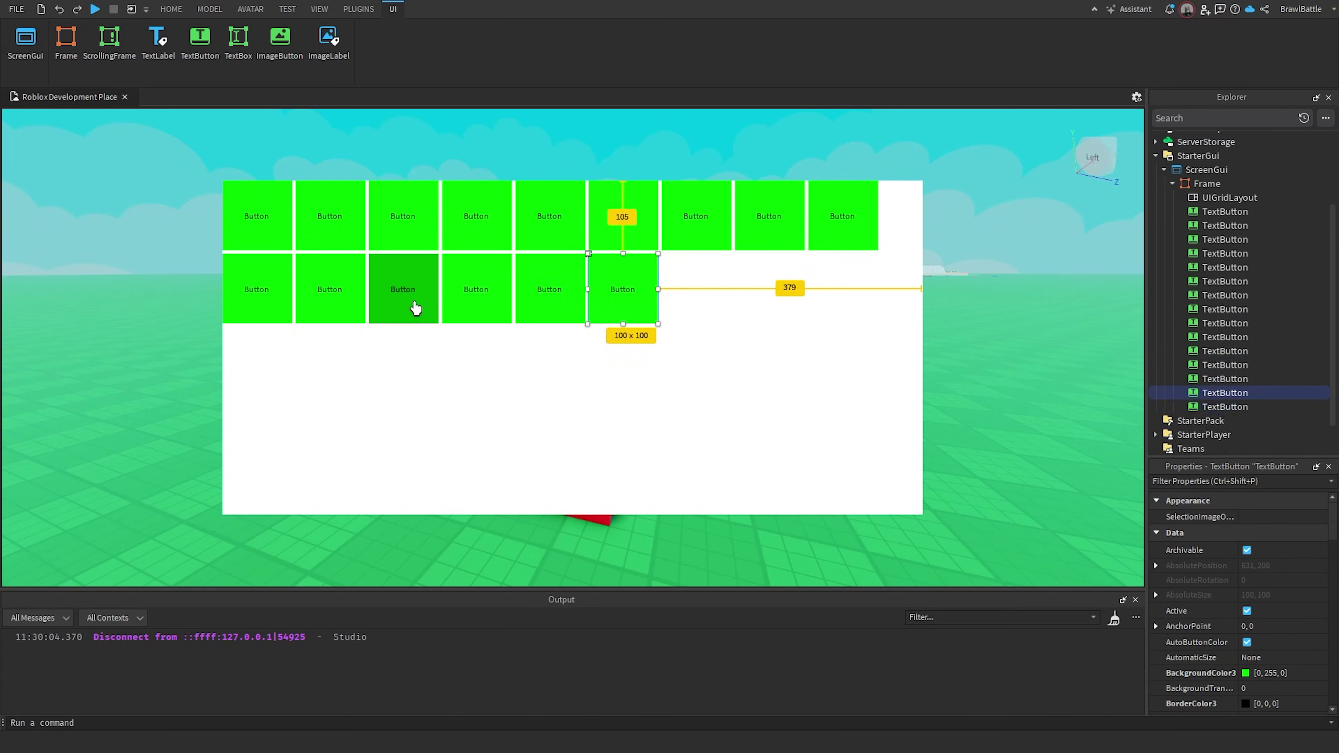
key(ctrl+d)
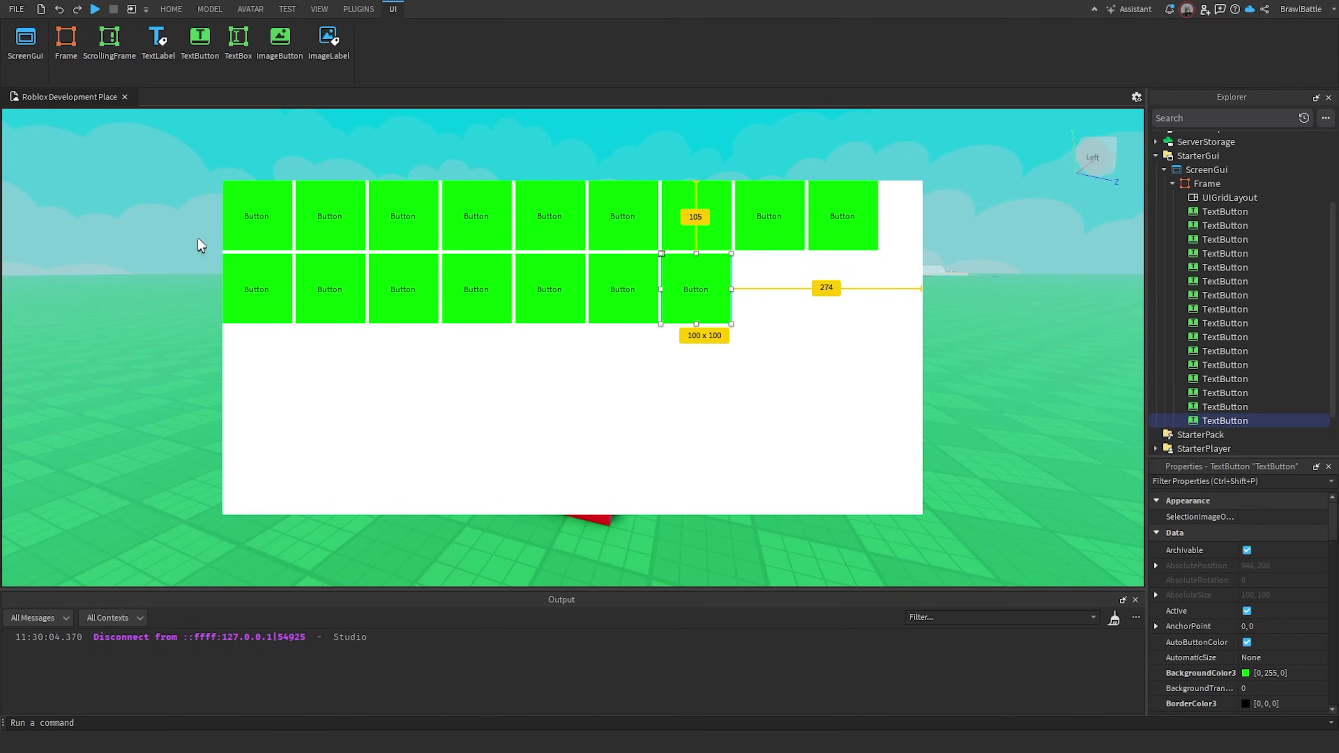
key(ctrl+d)
key(ctrl+d)
key(ctrl+d)
key(ctrl+d)
key(ctrl+d)
key(ctrl+d)
key(ctrl+d)
key(ctrl+d)
key(ctrl+d)
key(ctrl+d)
key(ctrl+d)
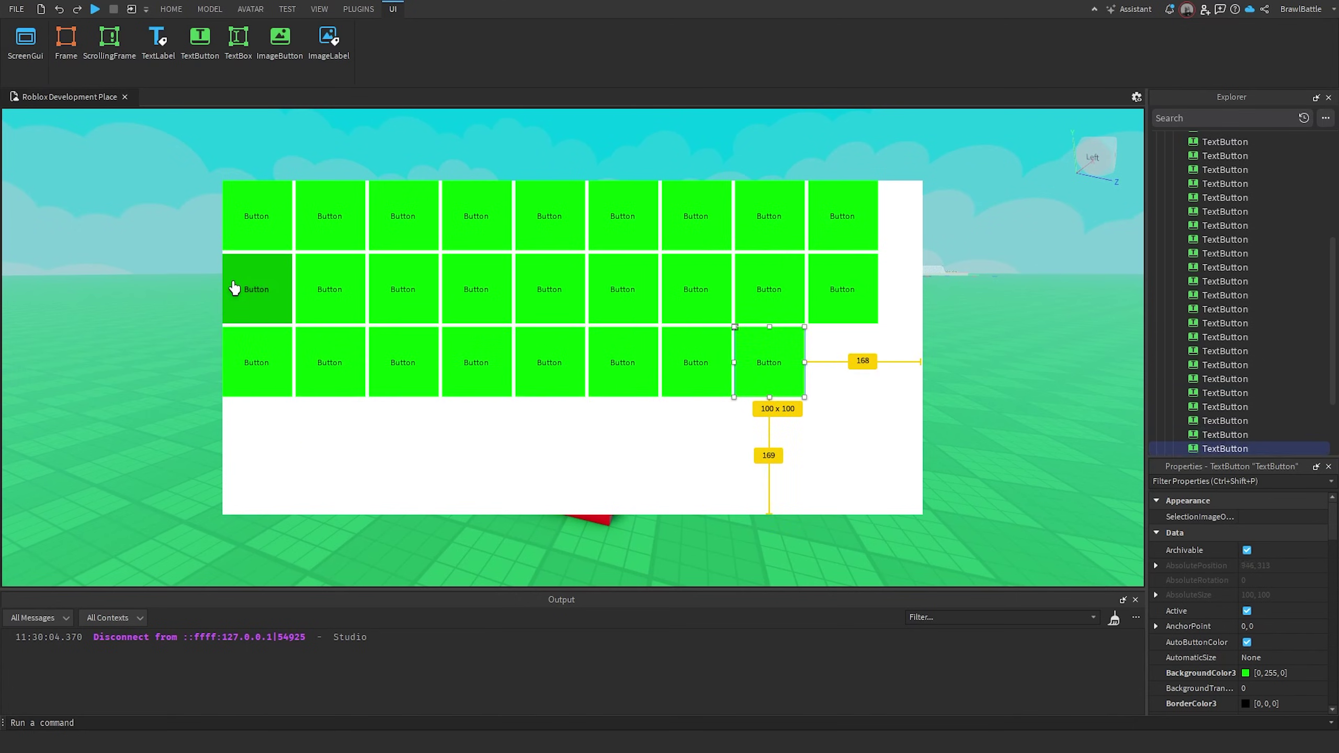
key(ctrl+d)
key(ctrl+d)
key(ctrl+d)
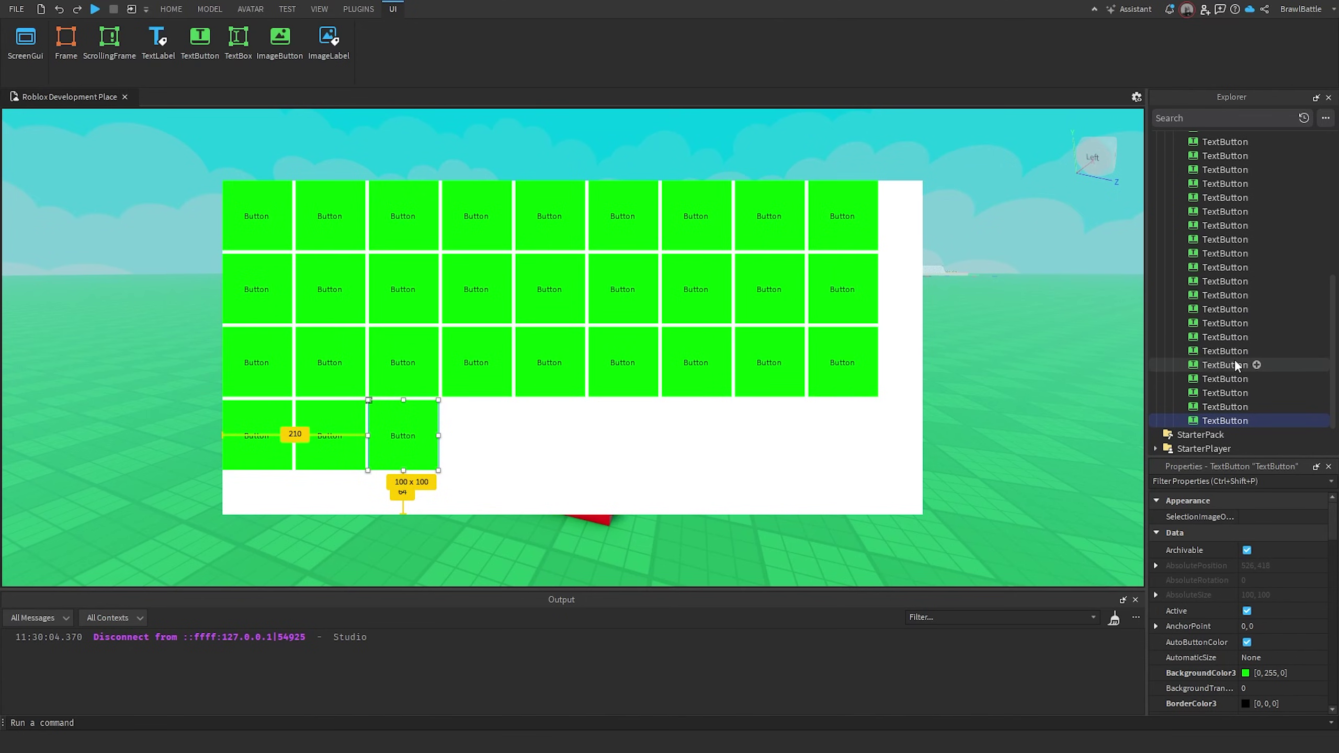
Select the whole range of text buttons in Explorer.
scroll(1233, 358, up, 5)
shift+click(1228, 242)
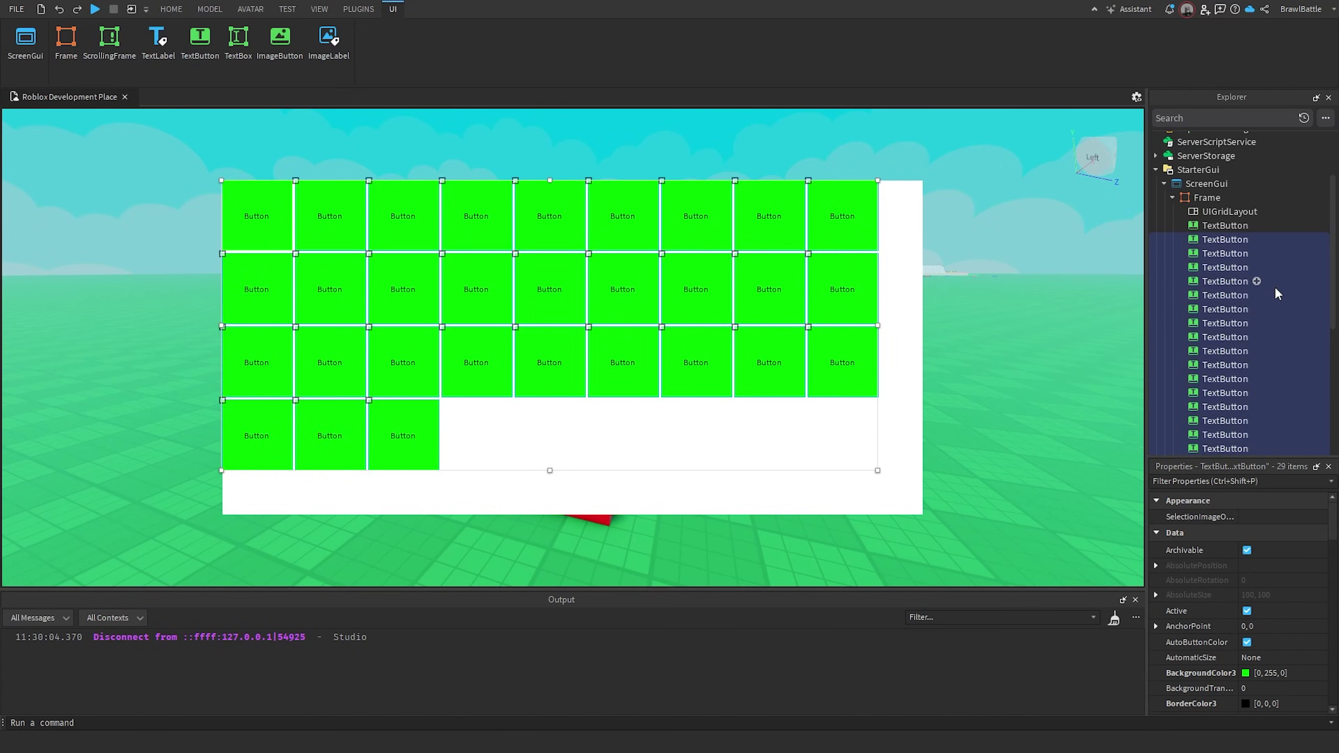
scroll(1253, 294, down, 5)
click(1226, 380)
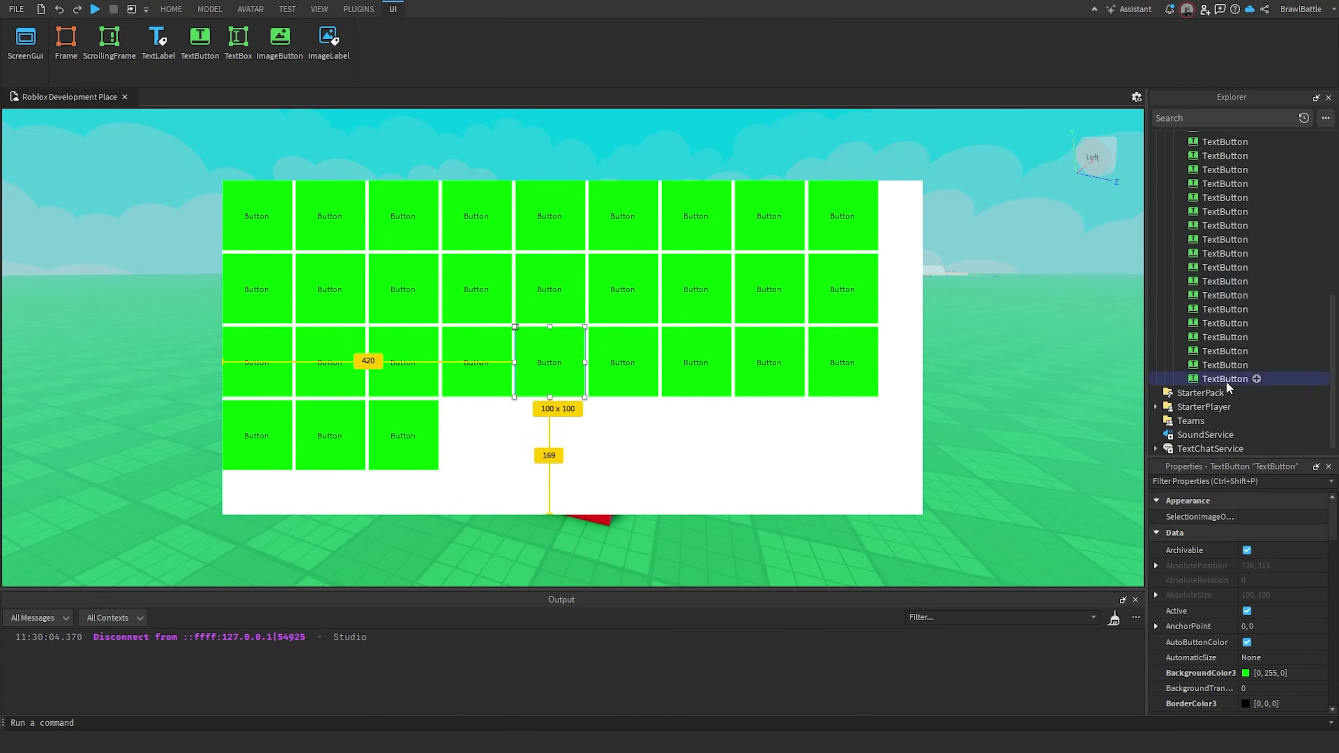
Delete the extra text buttons, keeping seven.
scroll(1221, 343, up, 4)
shift+click(1211, 283)
key(Delete)
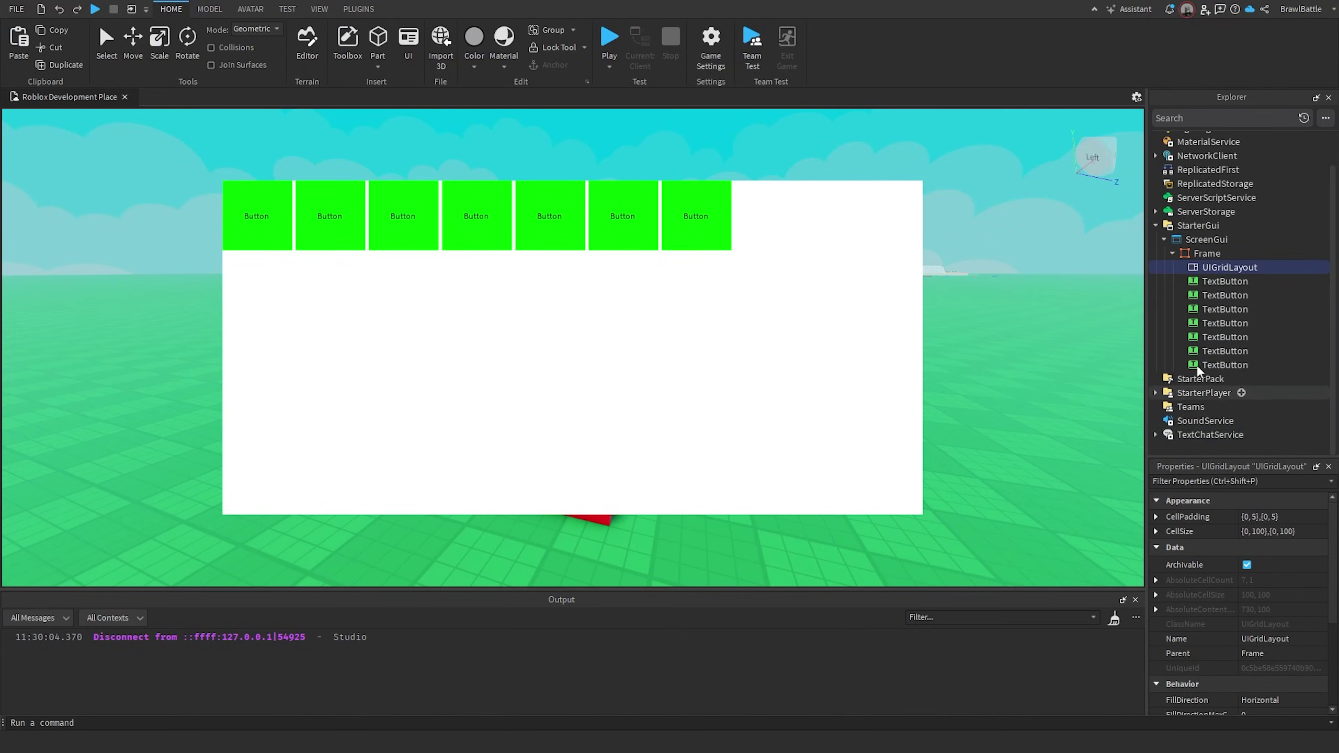
Set the UIGridLayout CellPadding to {0.1, 0},{0.1, 0}.
click(1268, 517)
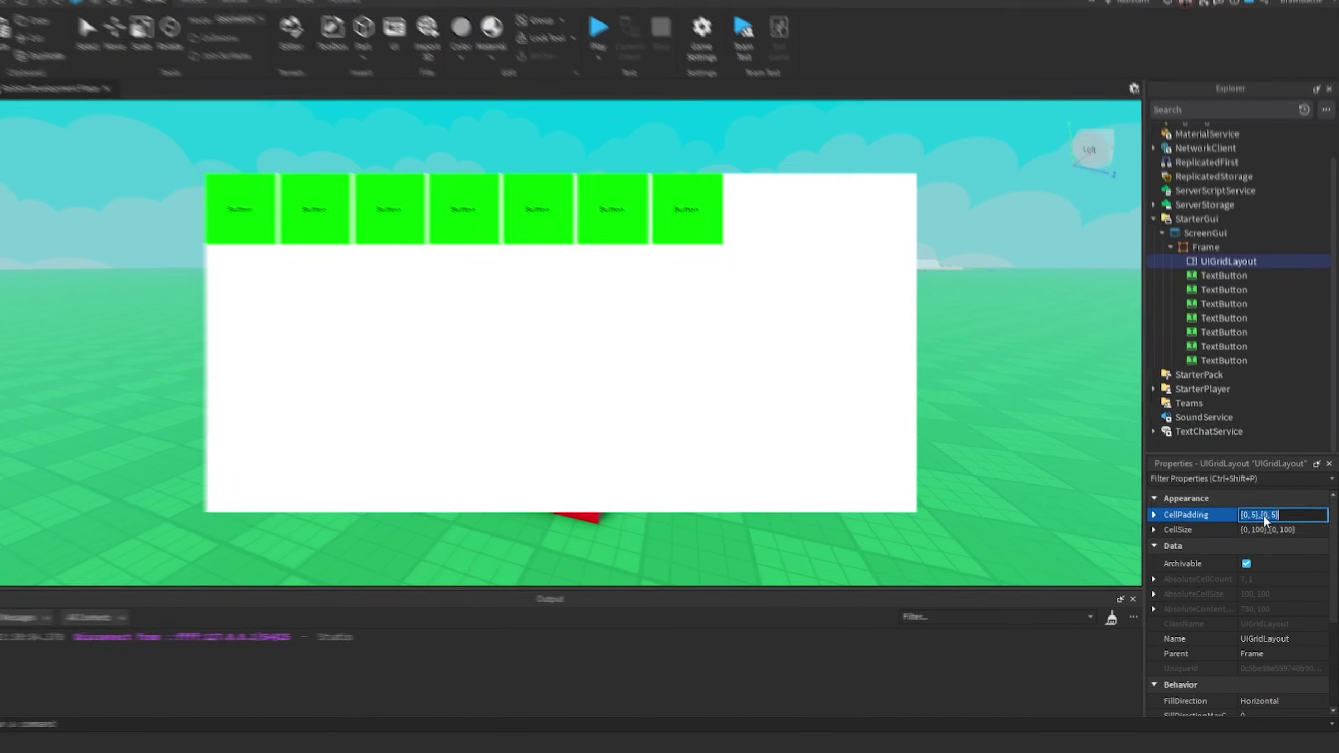
click(1255, 513)
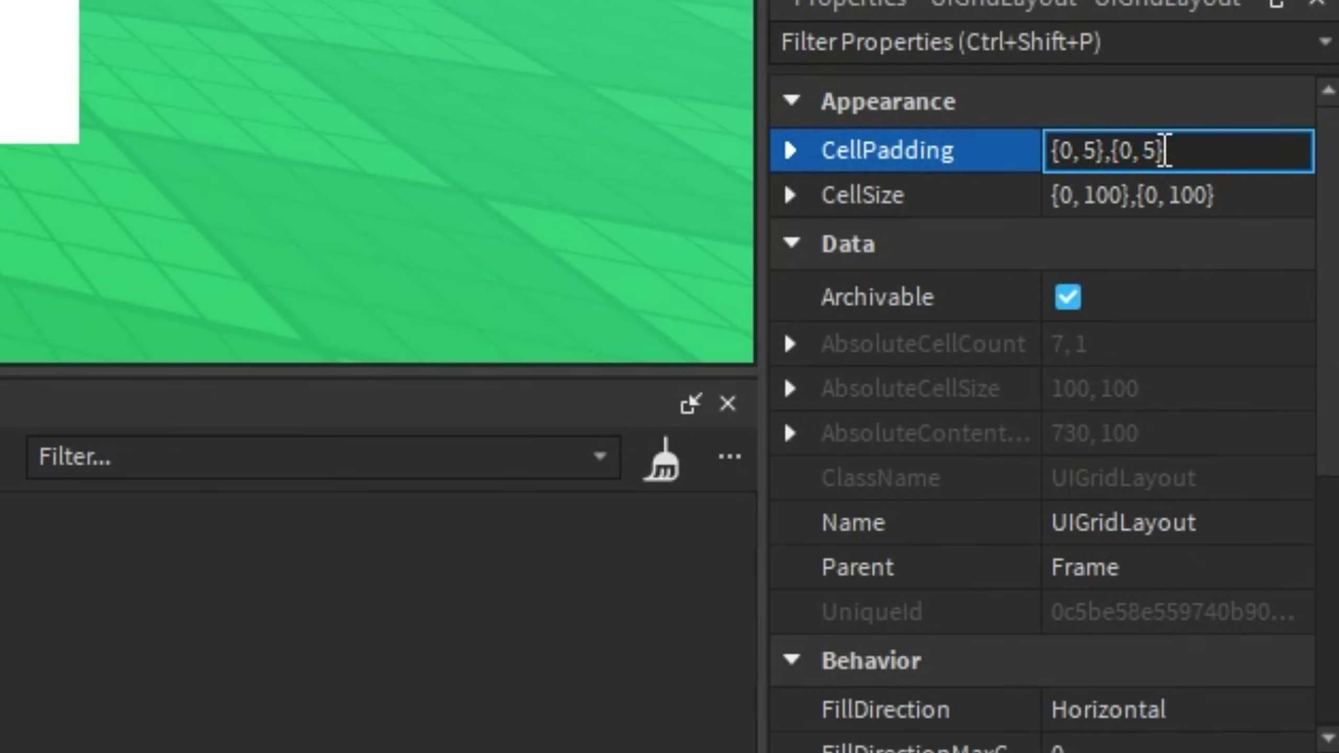
key(BackSpace)
text(0)
key(Right)
key(Right)
key(Right)
key(Right)
key(Right)
key(Right)
key(Delete)
text(0)
key(Left)
key(Left)
key(Left)
text(.1)
key(Left)
key(Left)
key(Left)
key(Left)
key(Left)
key(Left)
key(Left)
key(Left)
key(Left)
text(.1)
key(Return)
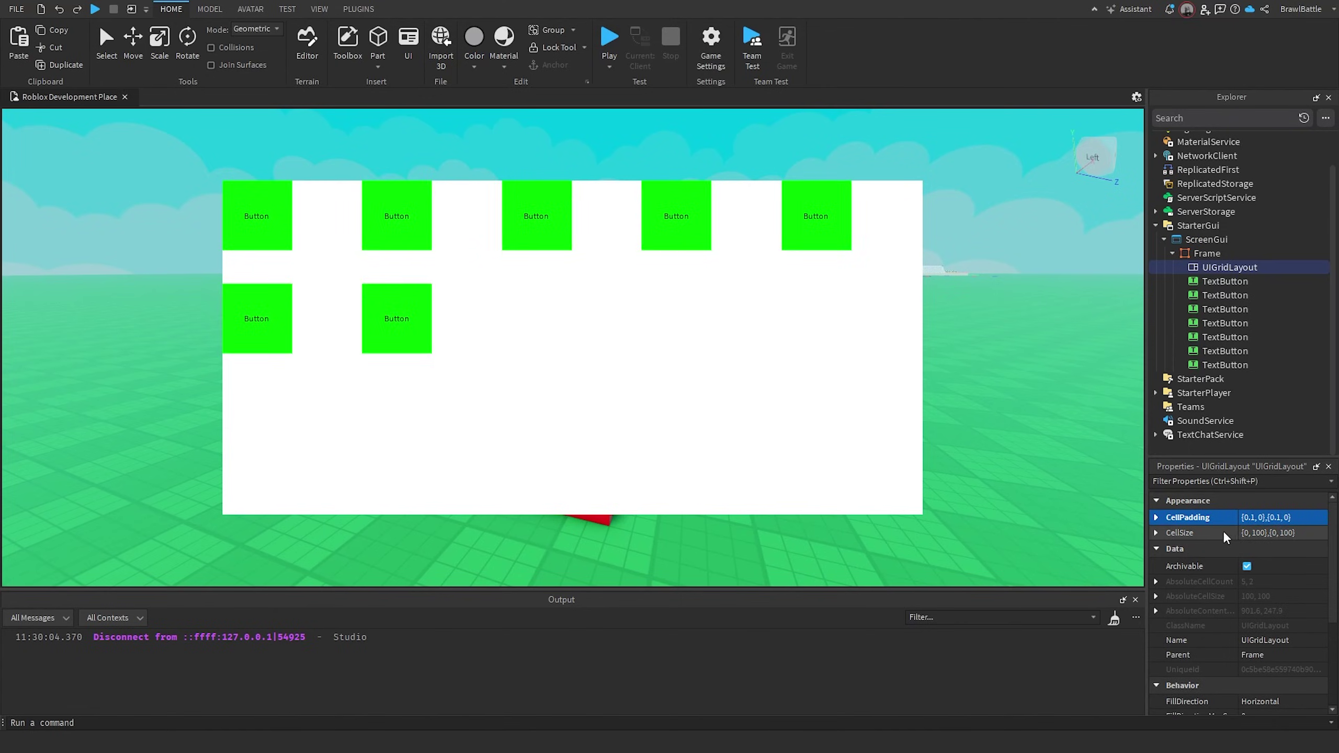
Try FillDirection Vertical on the grid, then restore it to Horizontal.
scroll(1205, 542, down, 3)
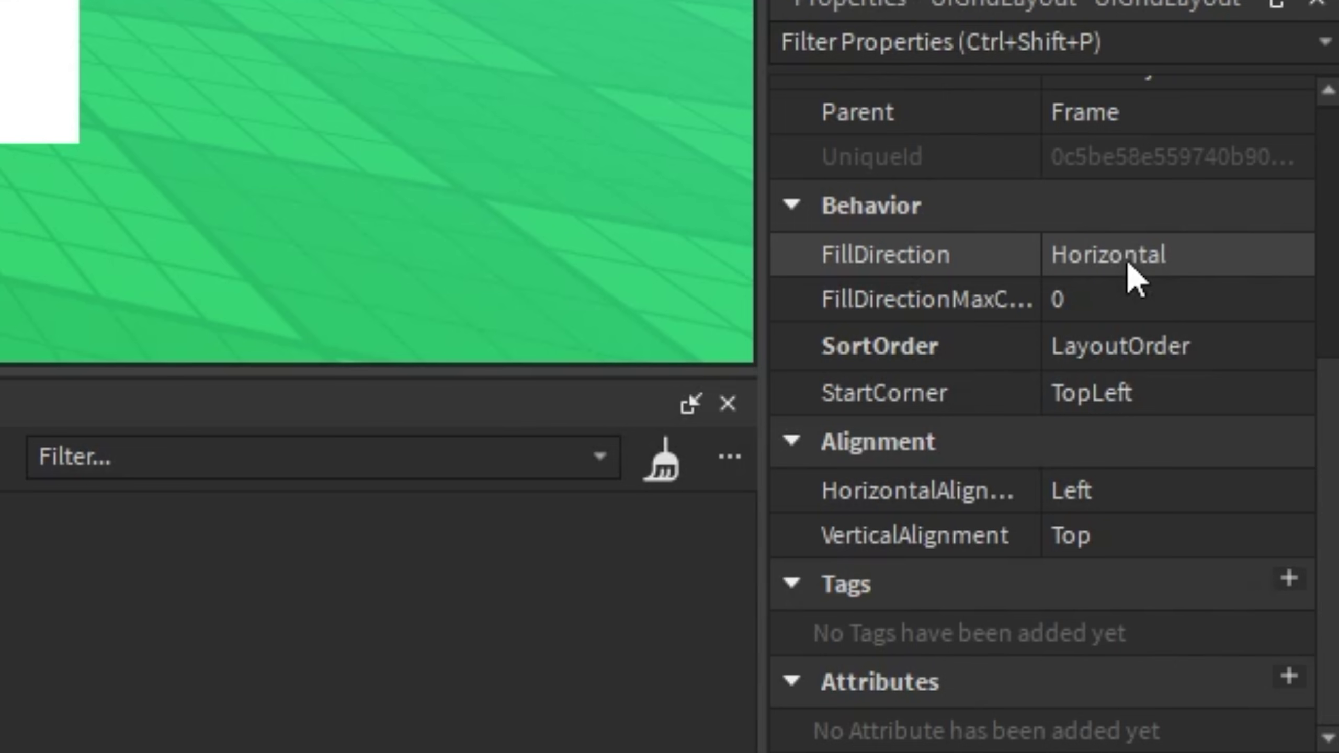
click(1265, 552)
click(1122, 320)
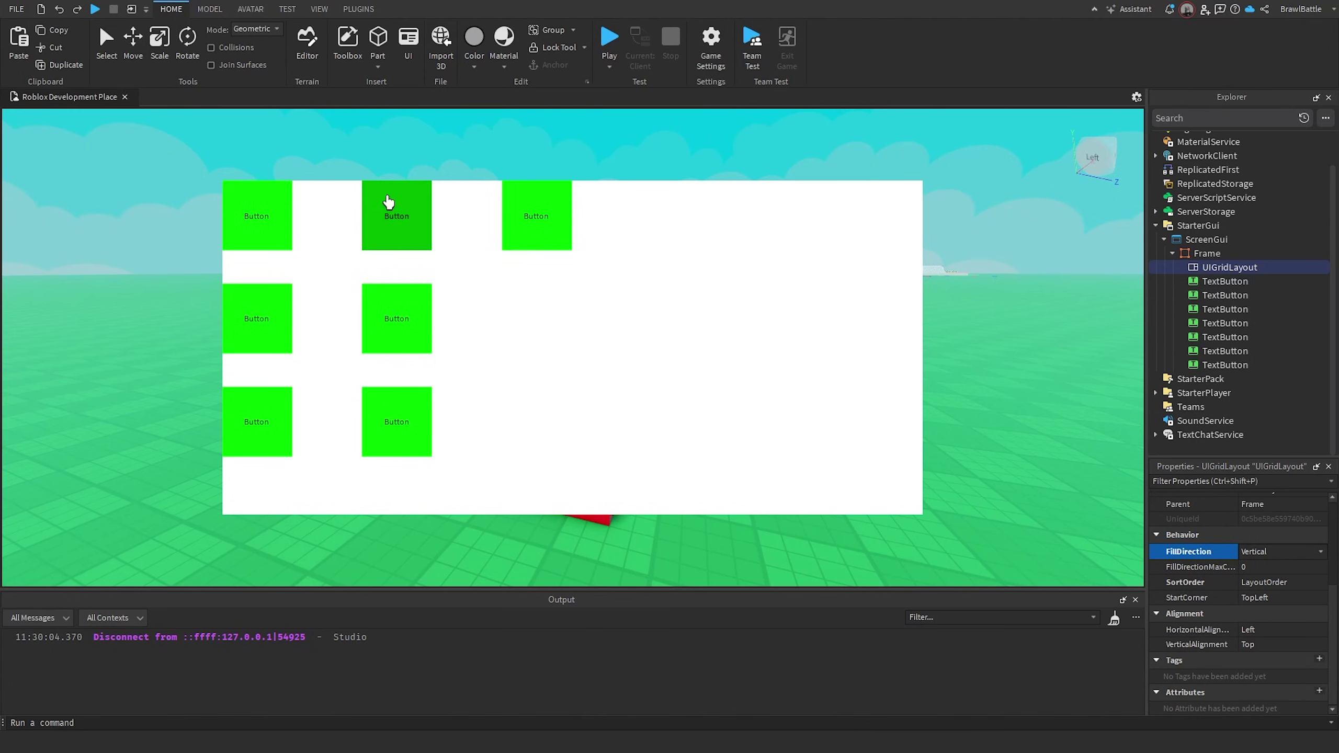
click(1267, 551)
click(1265, 566)
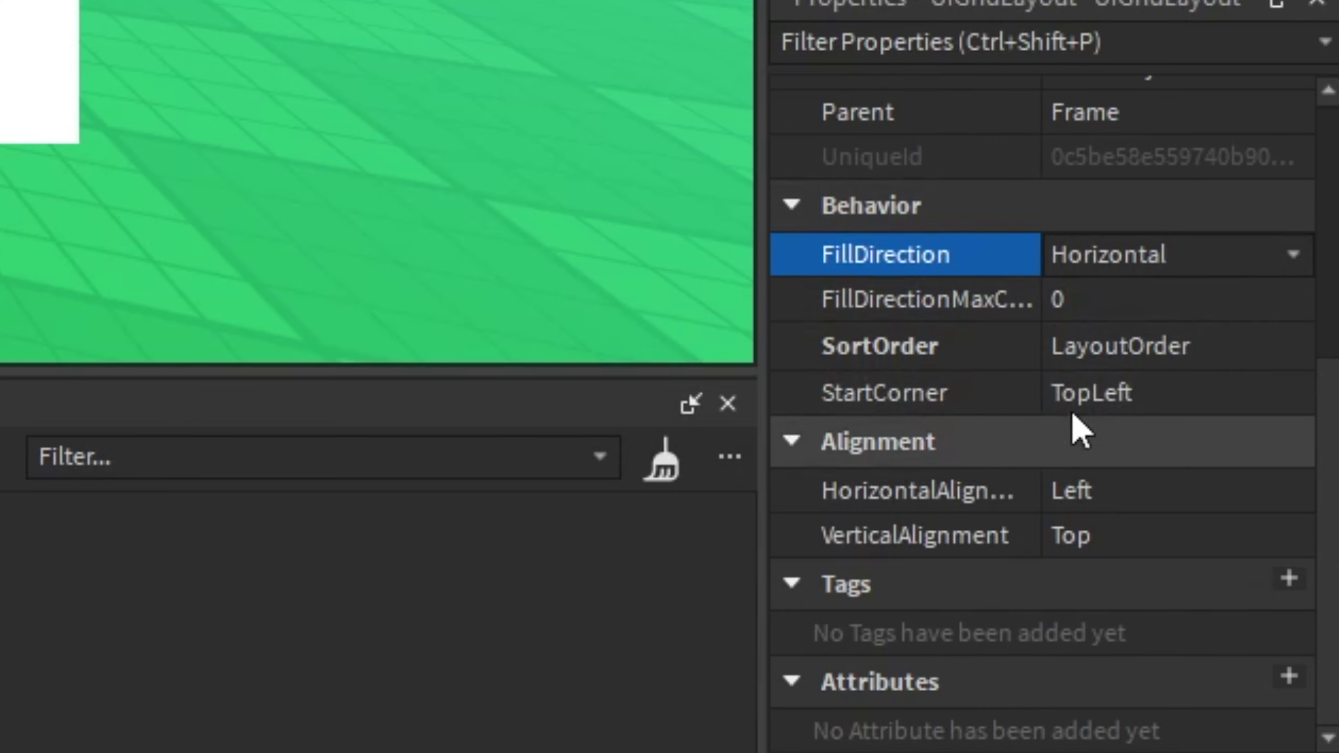
Try StartCorner TopRight on the grid, then restore it to TopLeft.
click(1242, 602)
click(1265, 603)
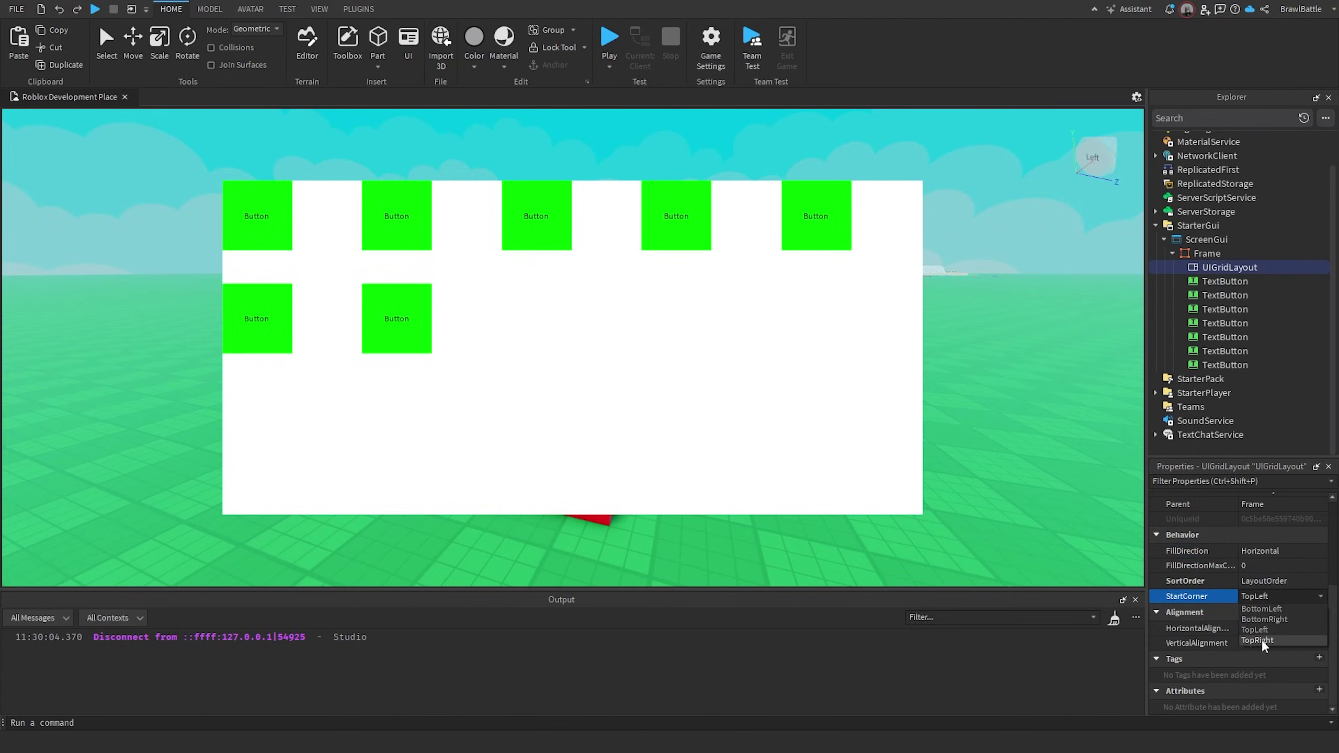
click(1107, 527)
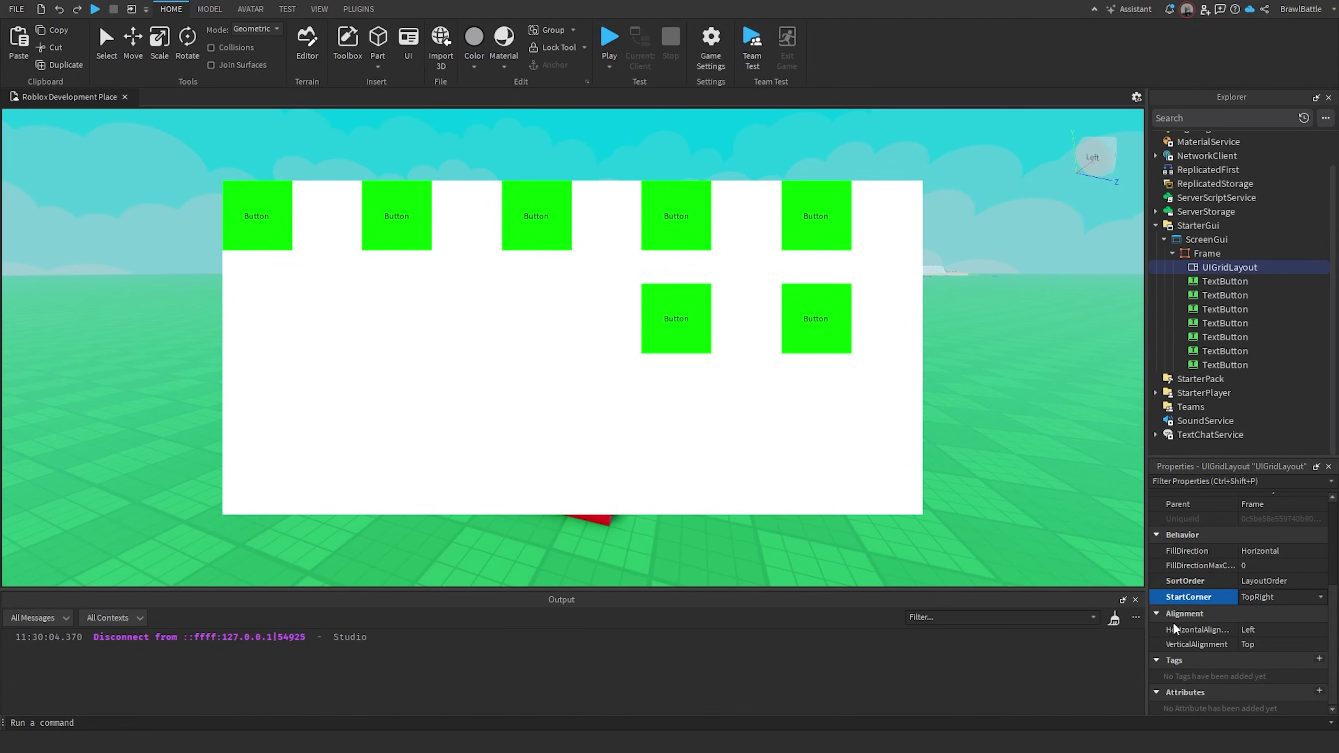
click(1268, 595)
click(1266, 630)
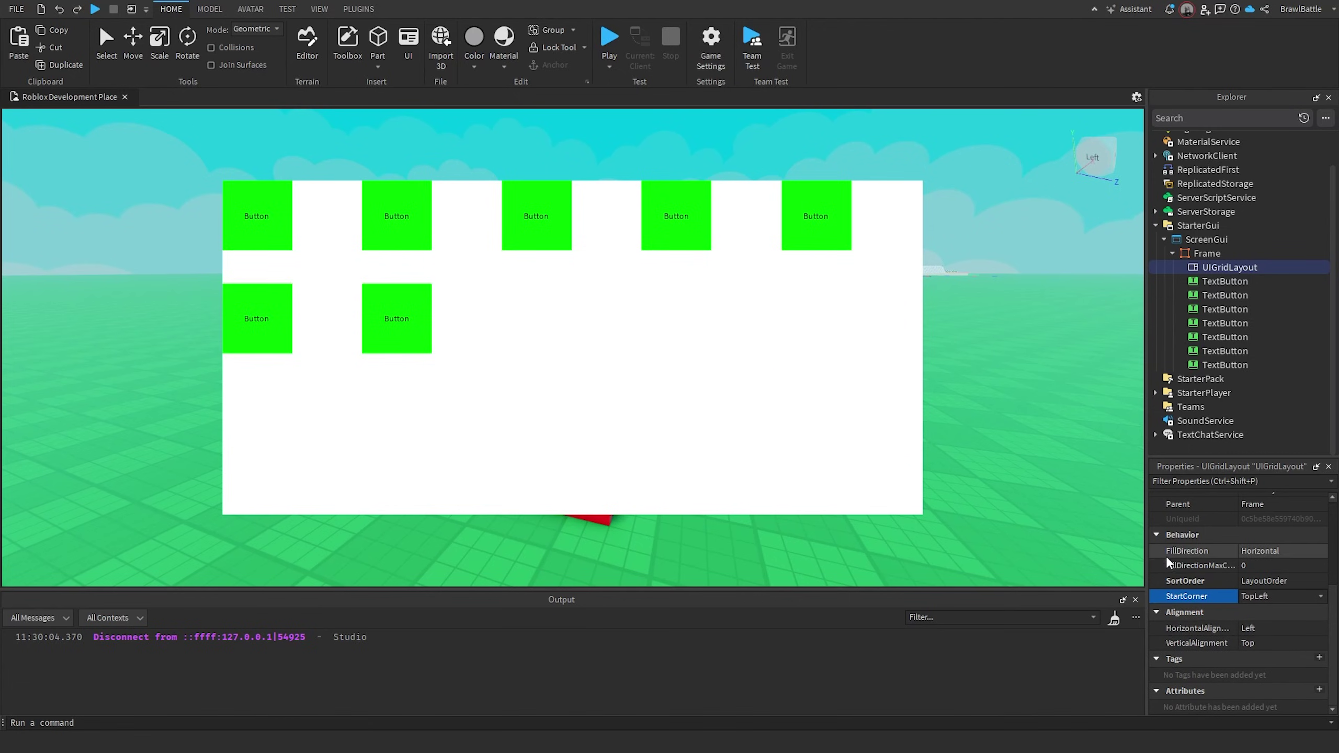
scroll(1222, 569, up, 3)
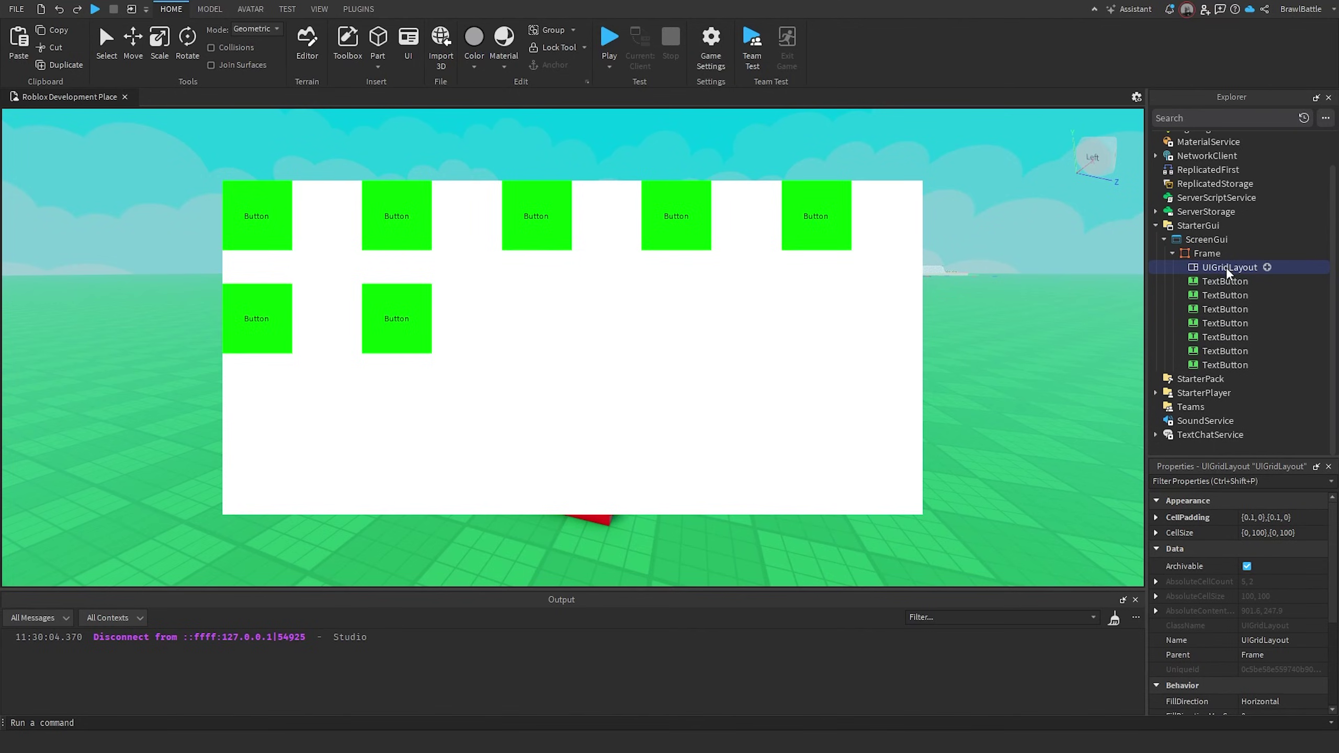
Insert a Folder under ScreenGui and move the UIGridLayout into it.
click(1236, 240)
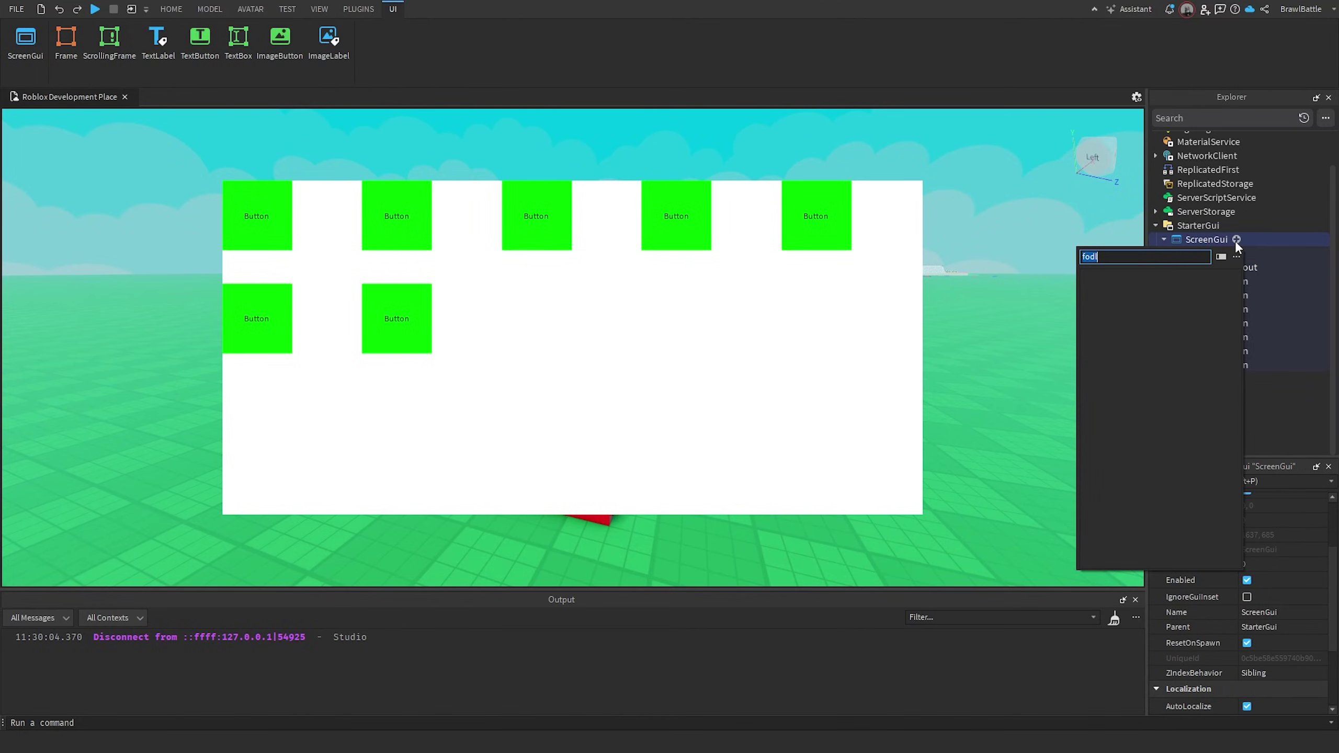
text(fodl)
key(BackSpace)
key(BackSpace)
key(Return)
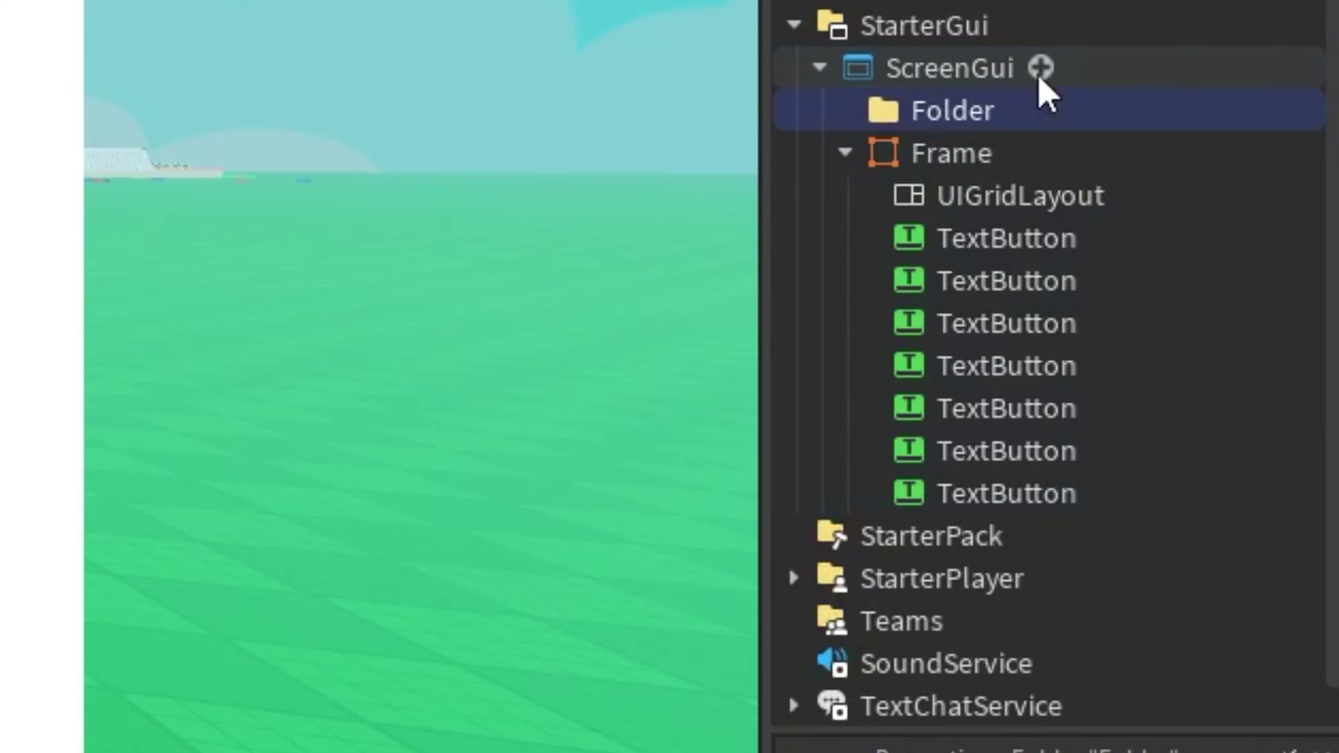
drag(972, 212, 929, 112)
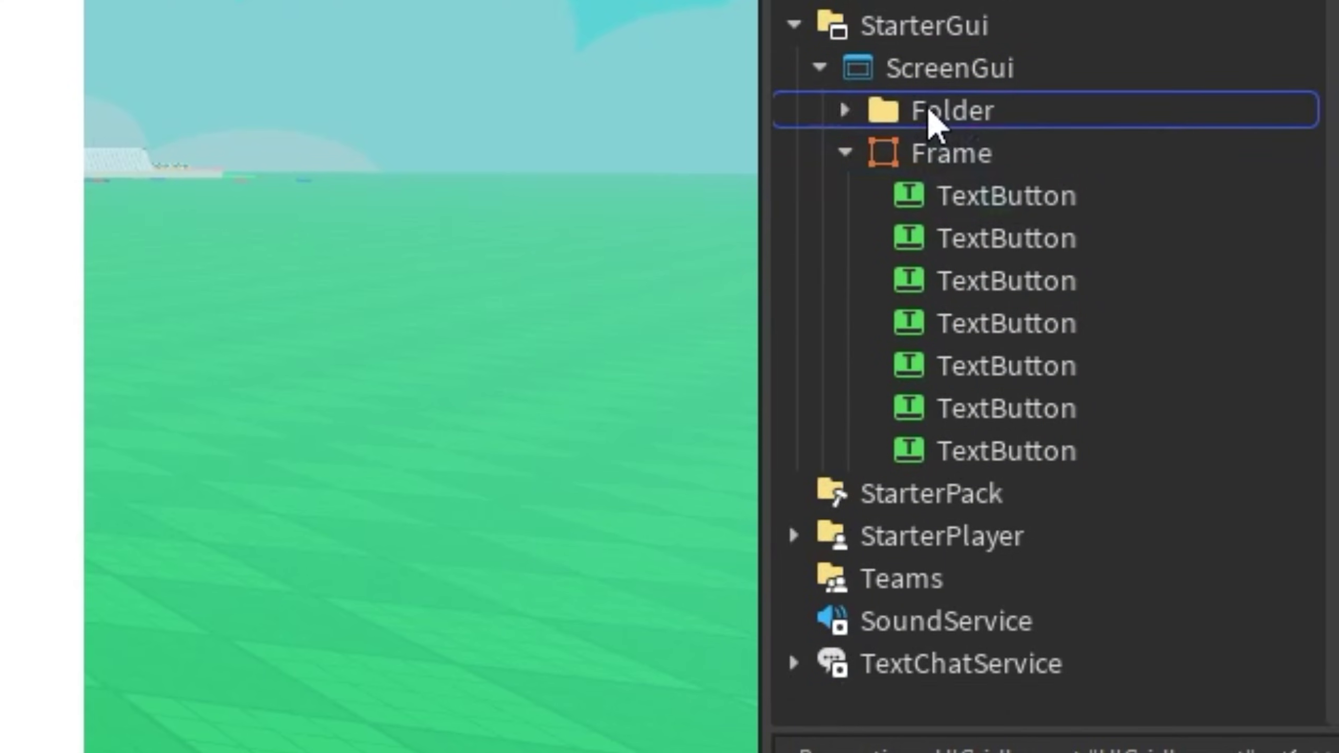
Insert a UIListLayout into the Frame and set its Padding to 0.05, 0.
click(944, 196)
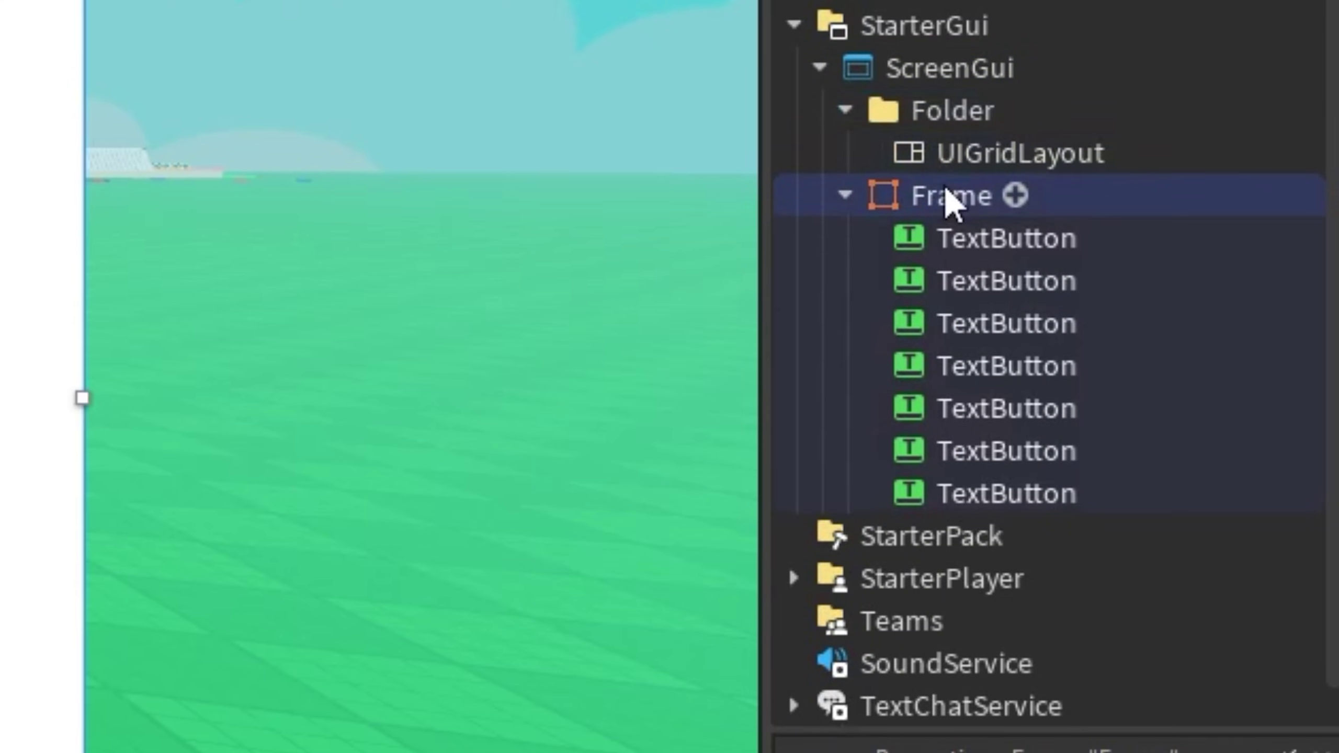
click(1014, 196)
text(uilist)
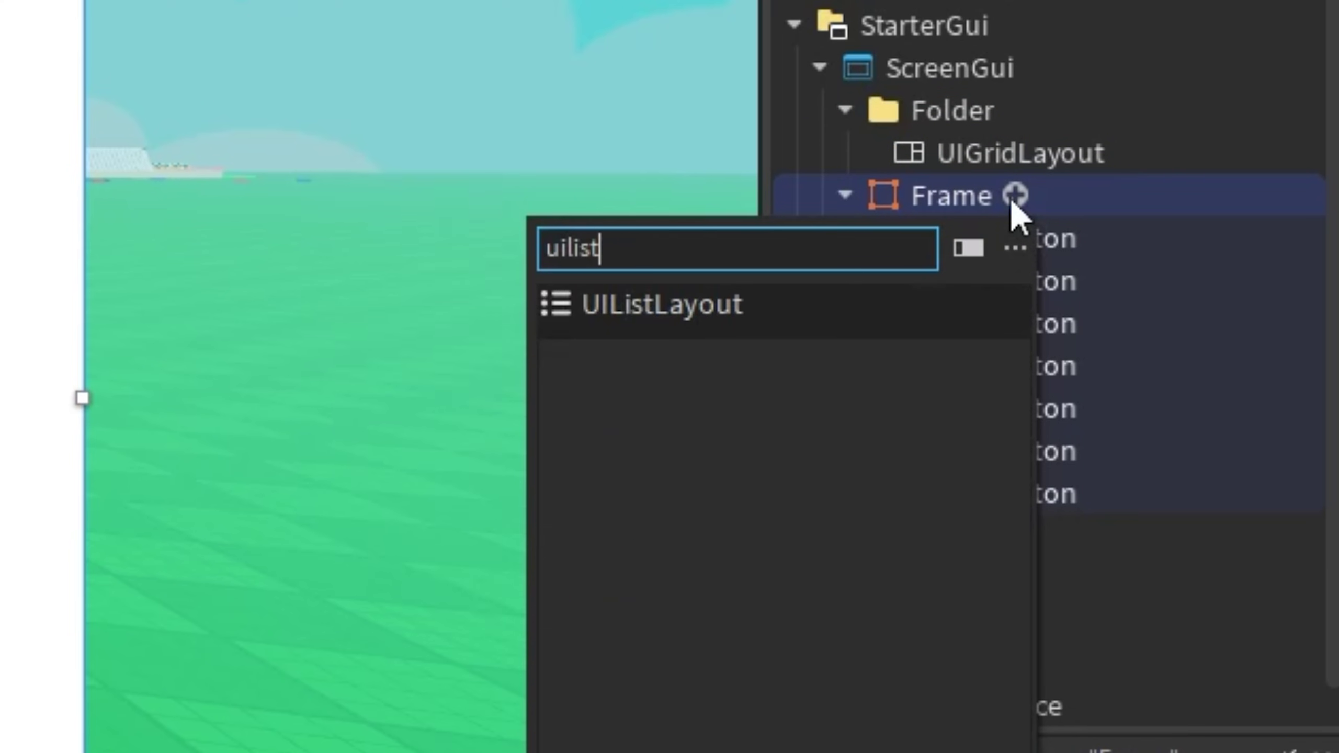
key(Return)
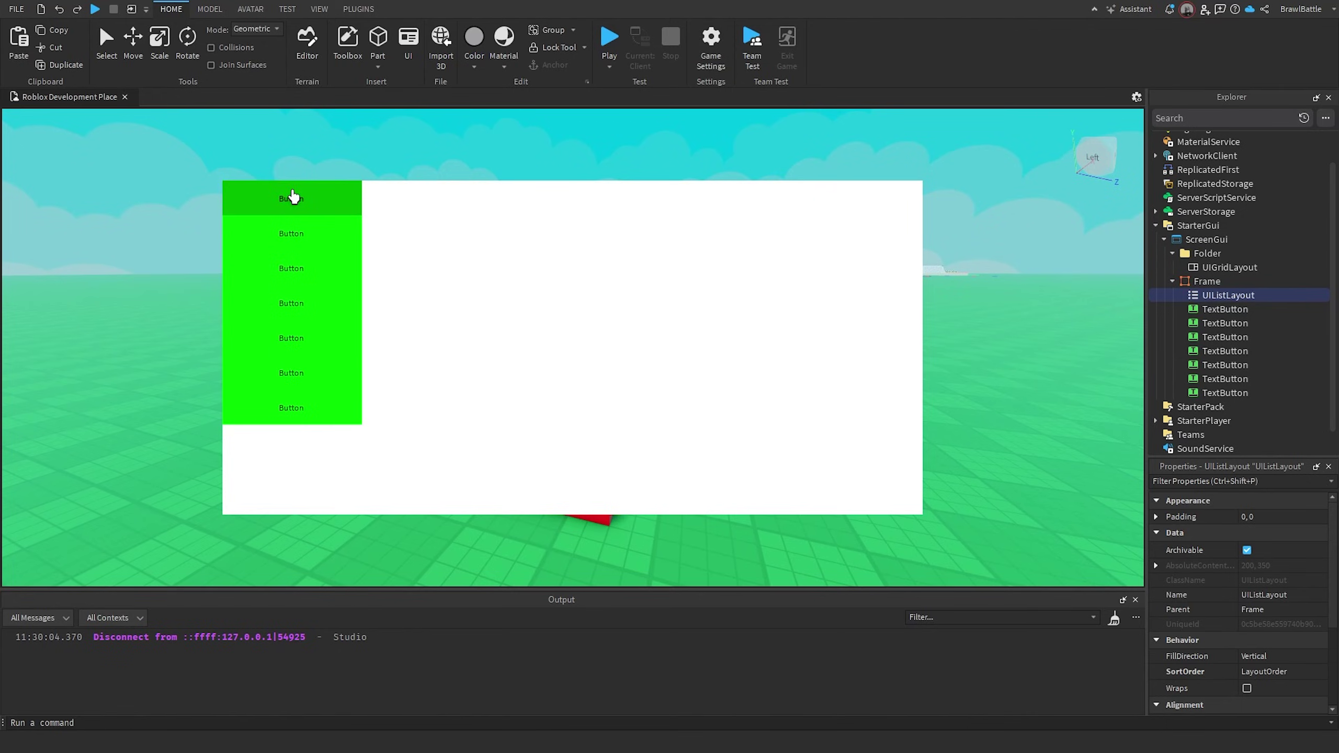
click(1264, 518)
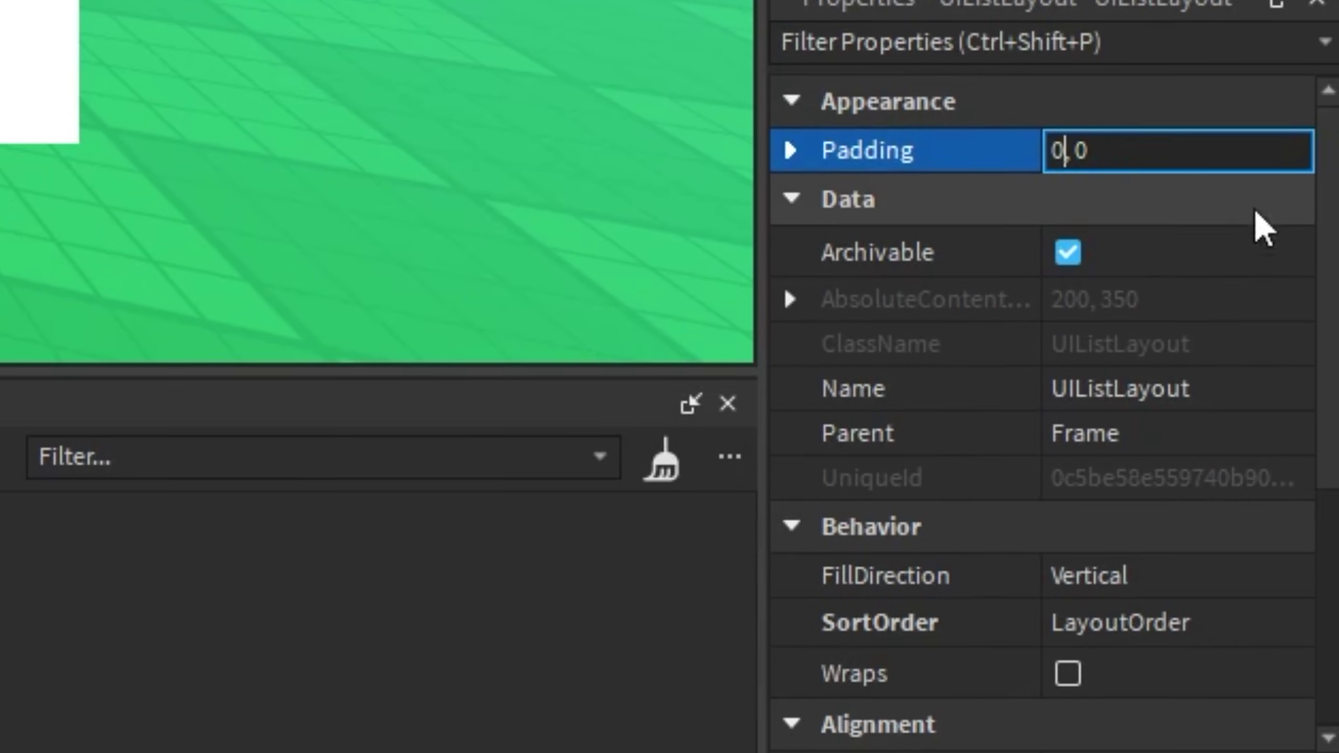
text(.1)
key(BackSpace)
text(05)
key(Return)
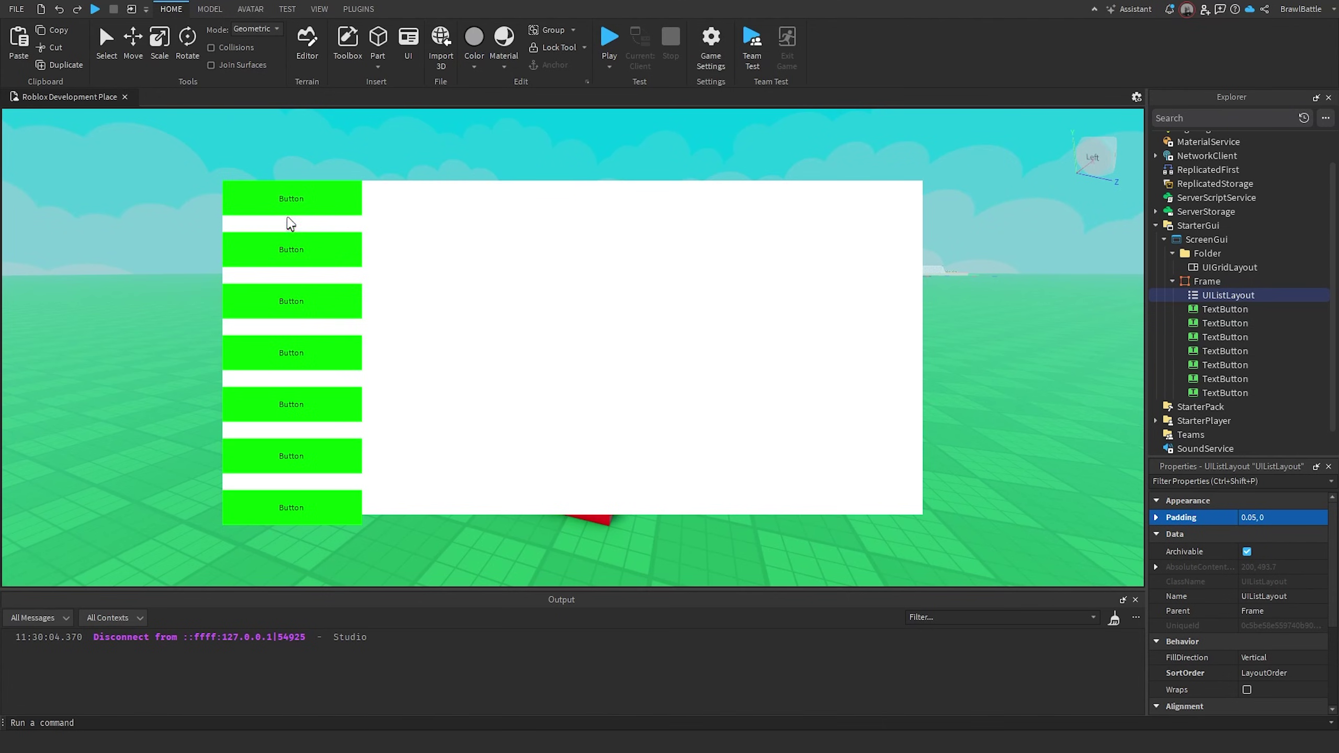
scroll(1269, 549, down, 3)
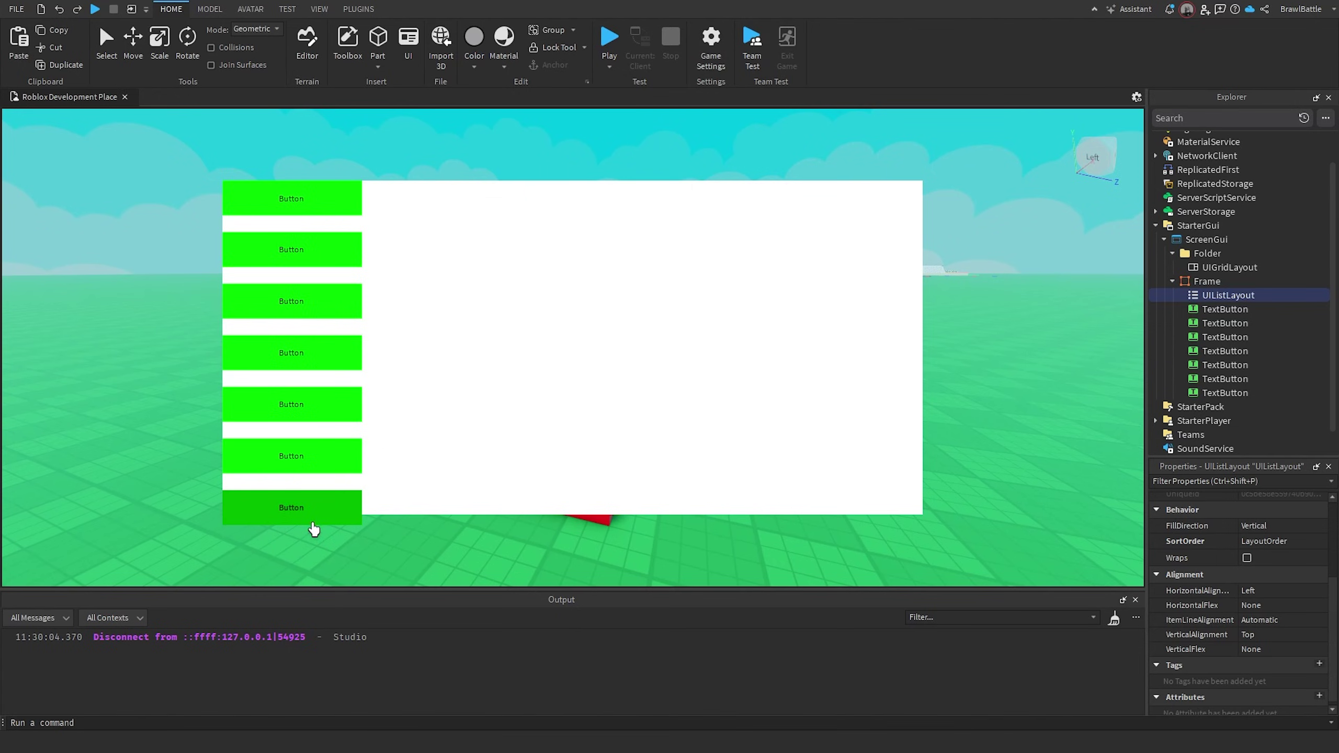
Duplicate the last button and enable Wraps on the UIListLayout.
click(1217, 392)
key(ctrl+d)
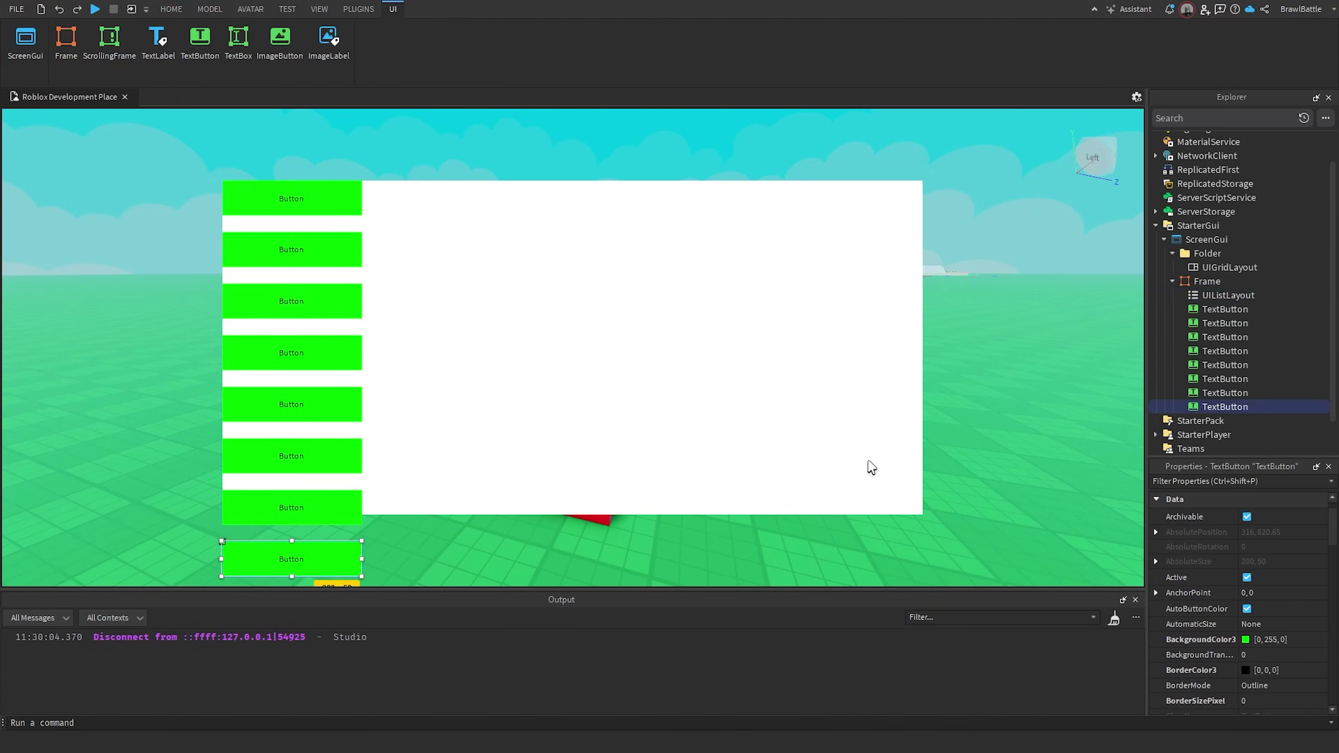
click(1218, 296)
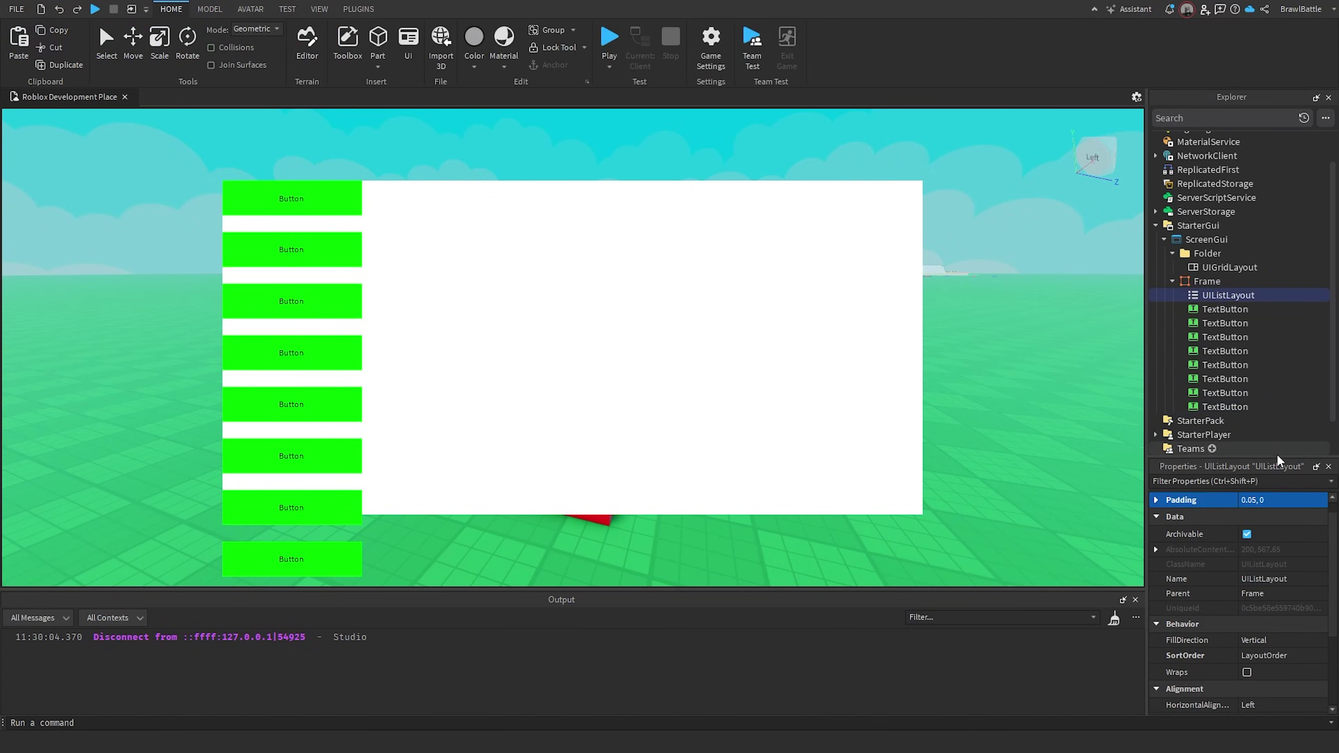
scroll(1201, 570, down, 1)
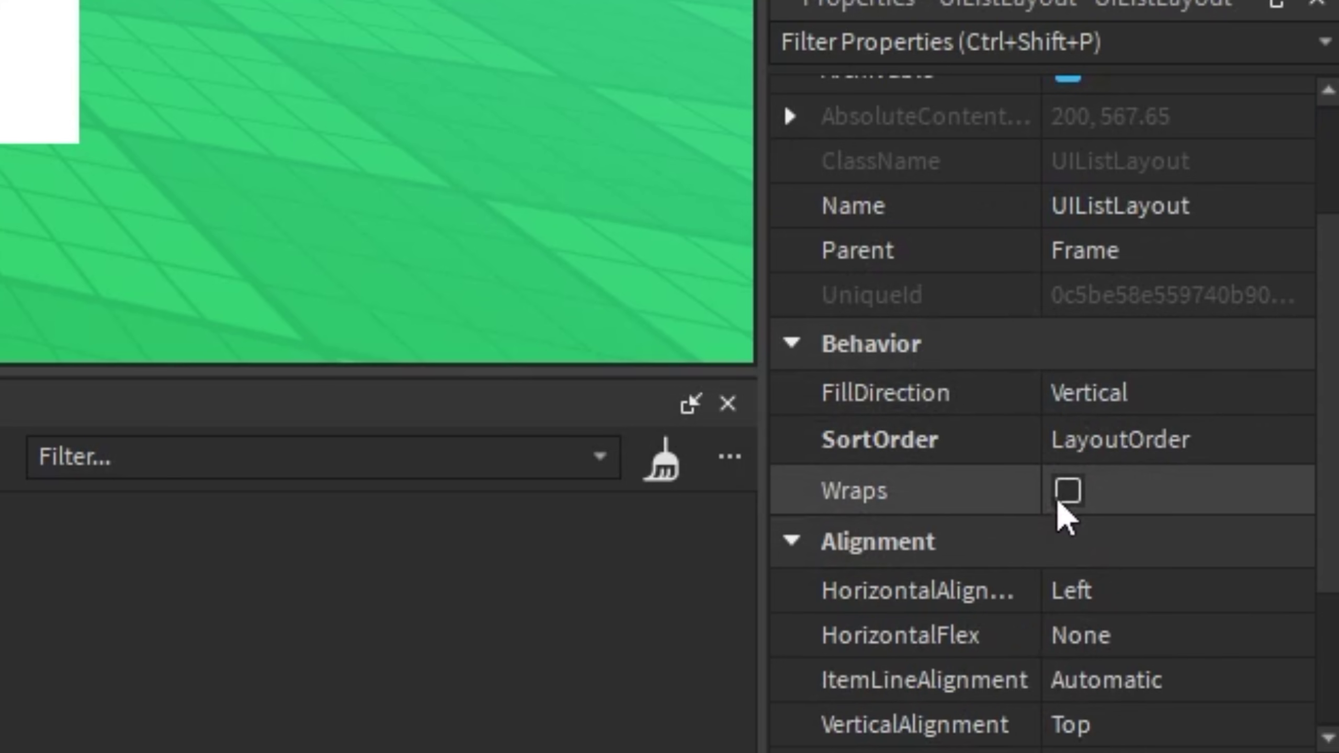
click(1247, 628)
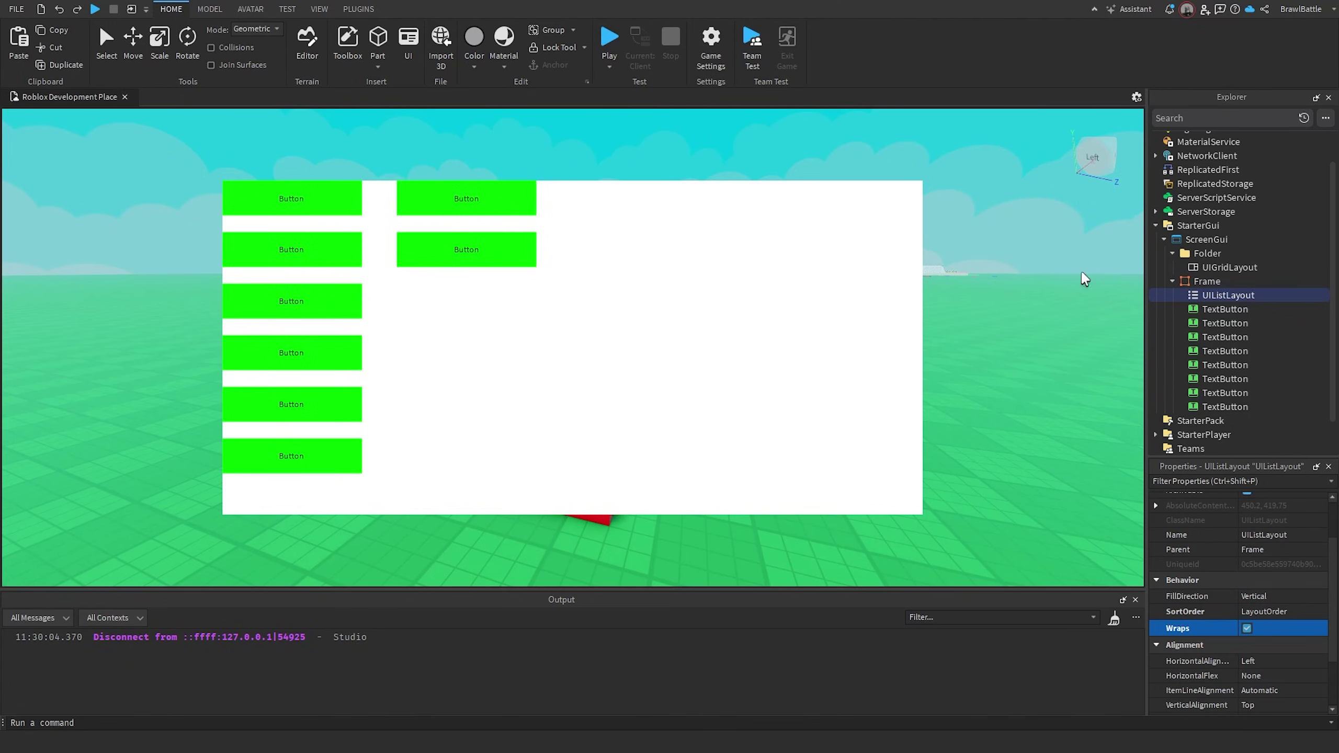
Add more button copies, try FillDirection Horizontal, then set it back to Vertical.
click(1223, 403)
key(ctrl+d)
key(ctrl+d)
key(ctrl+d)
click(1226, 295)
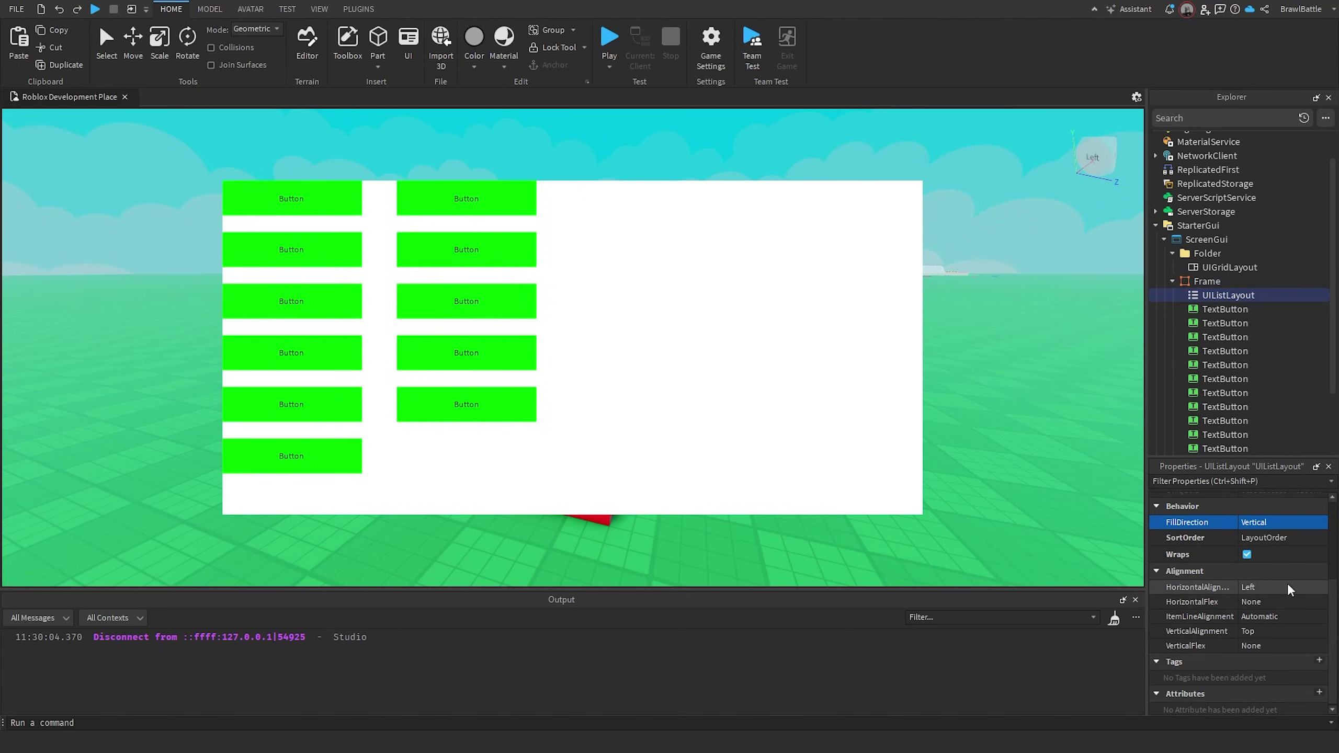
click(1264, 523)
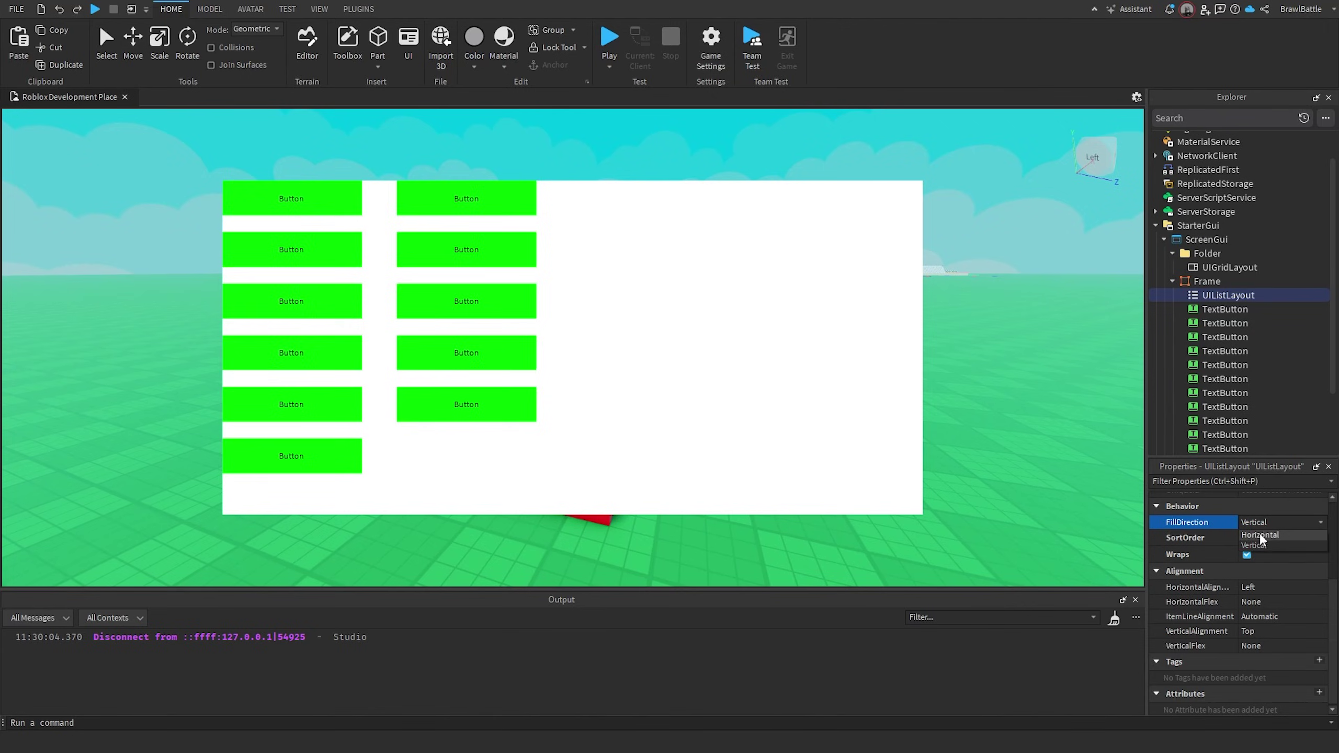
click(1112, 203)
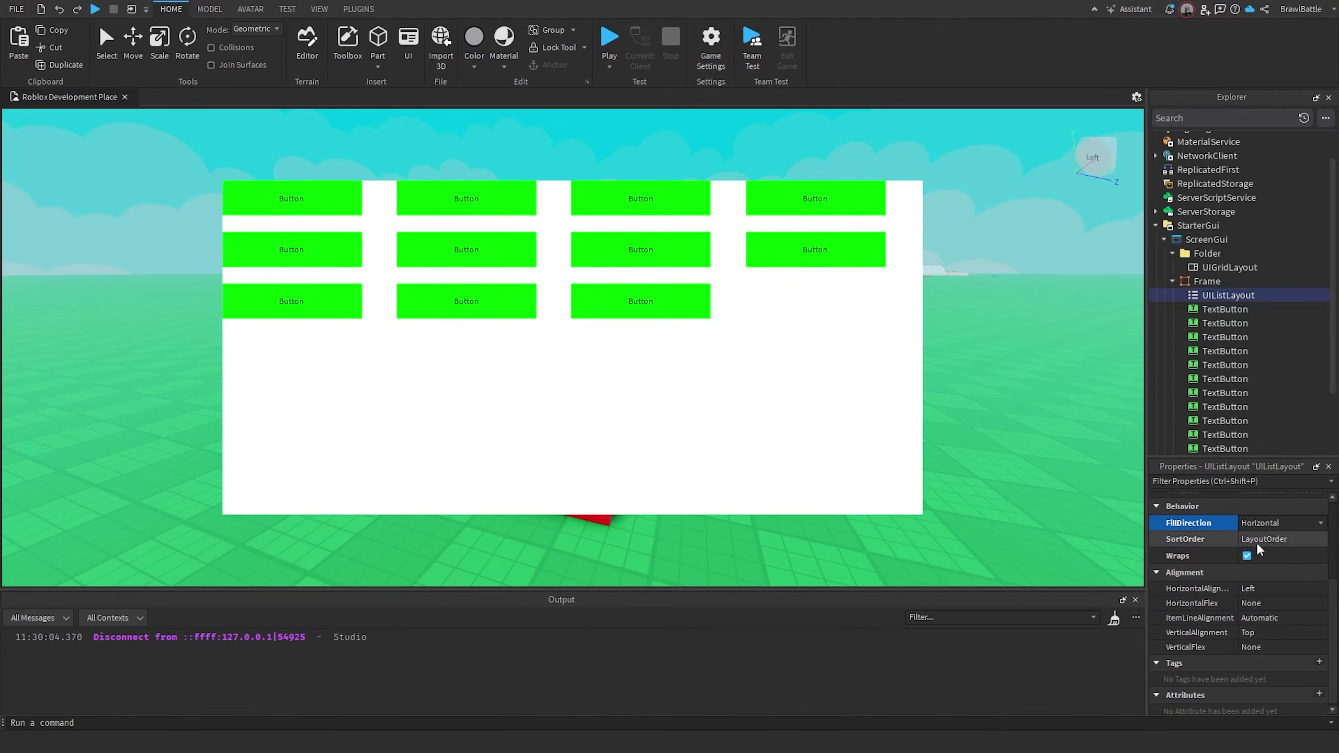
click(1271, 524)
click(1268, 554)
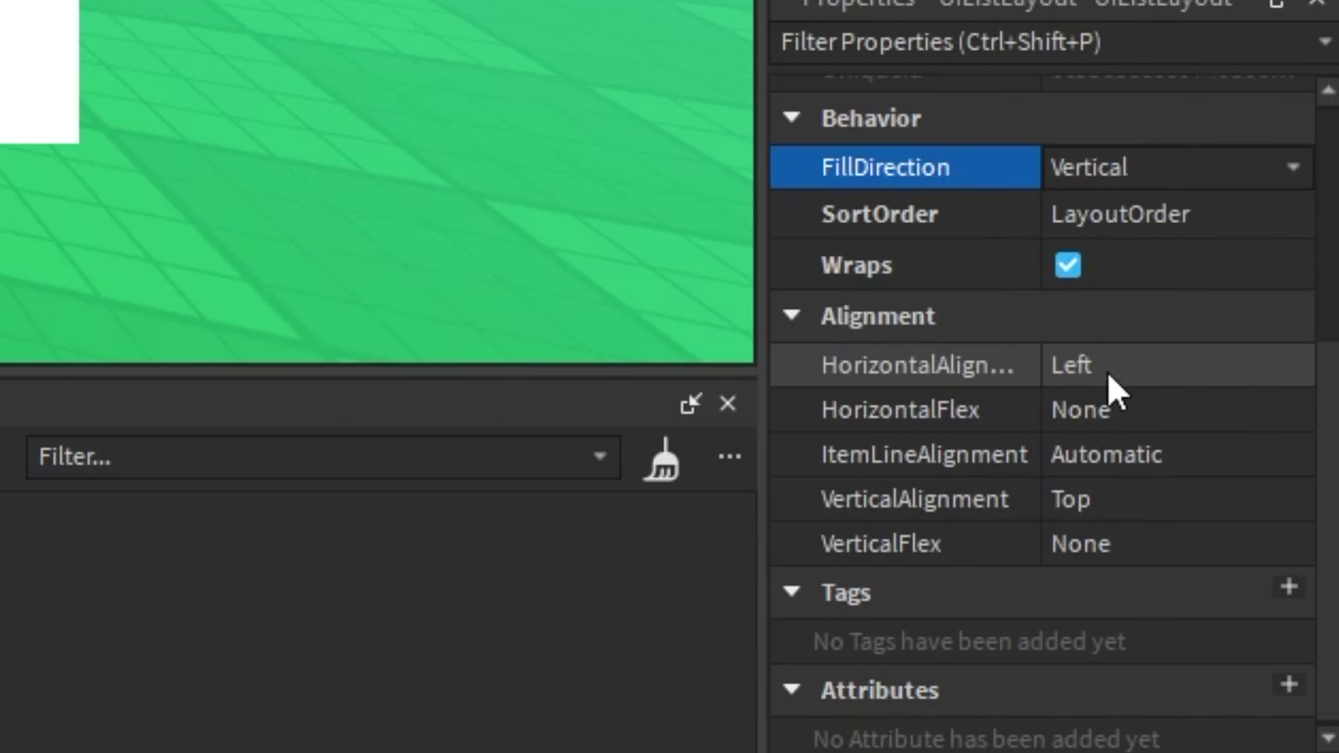
click(1093, 377)
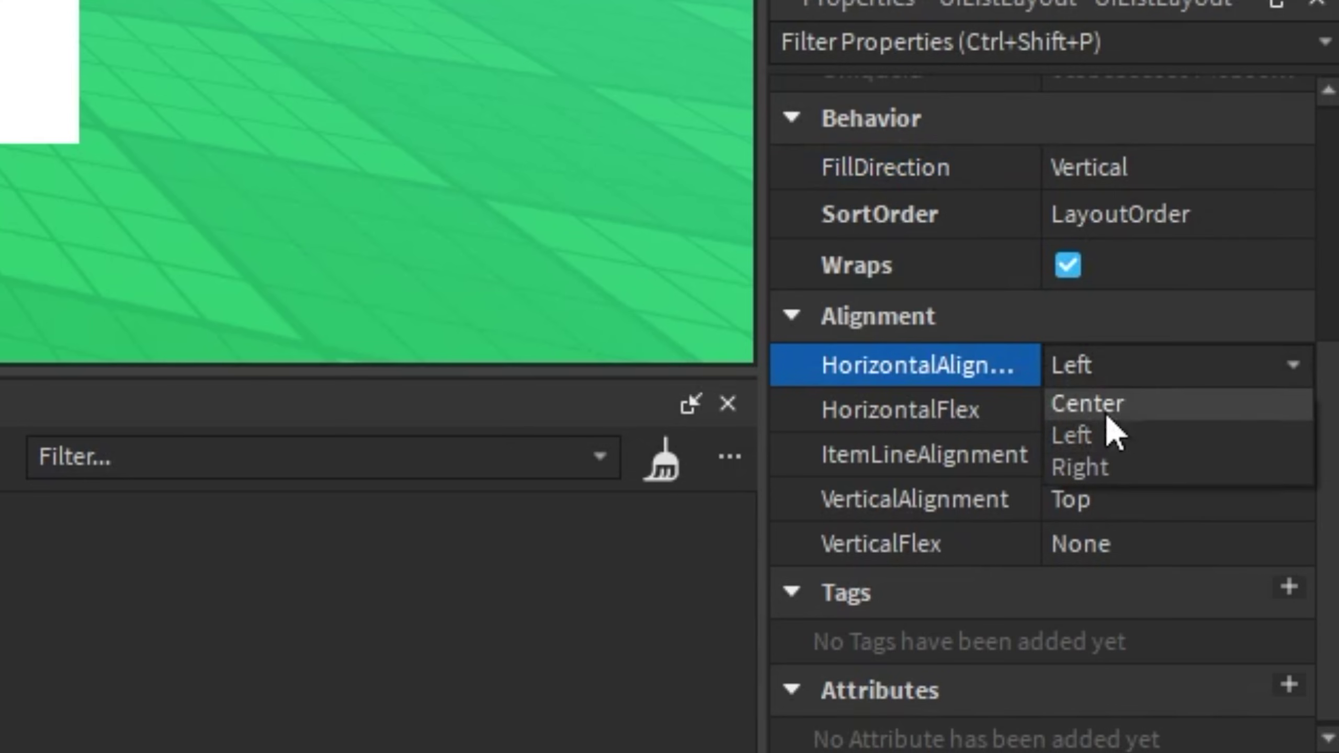
click(1087, 404)
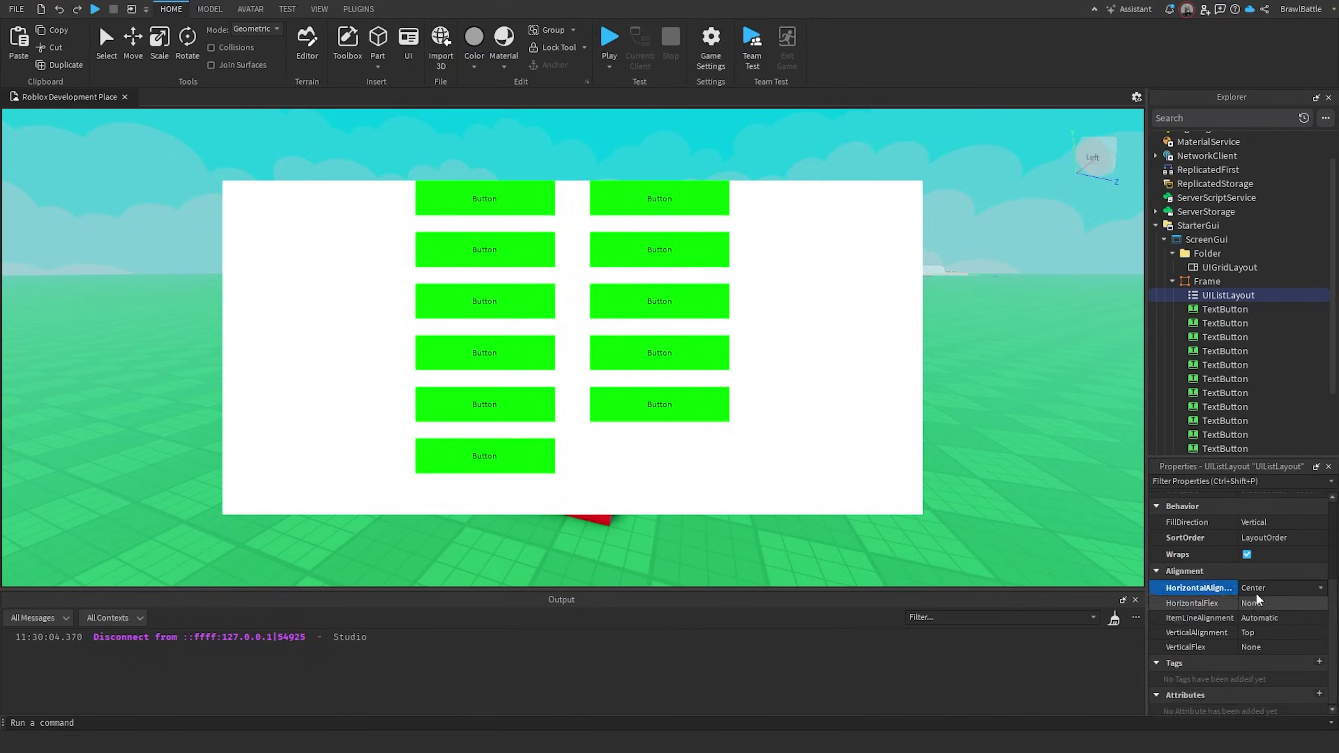
click(1176, 364)
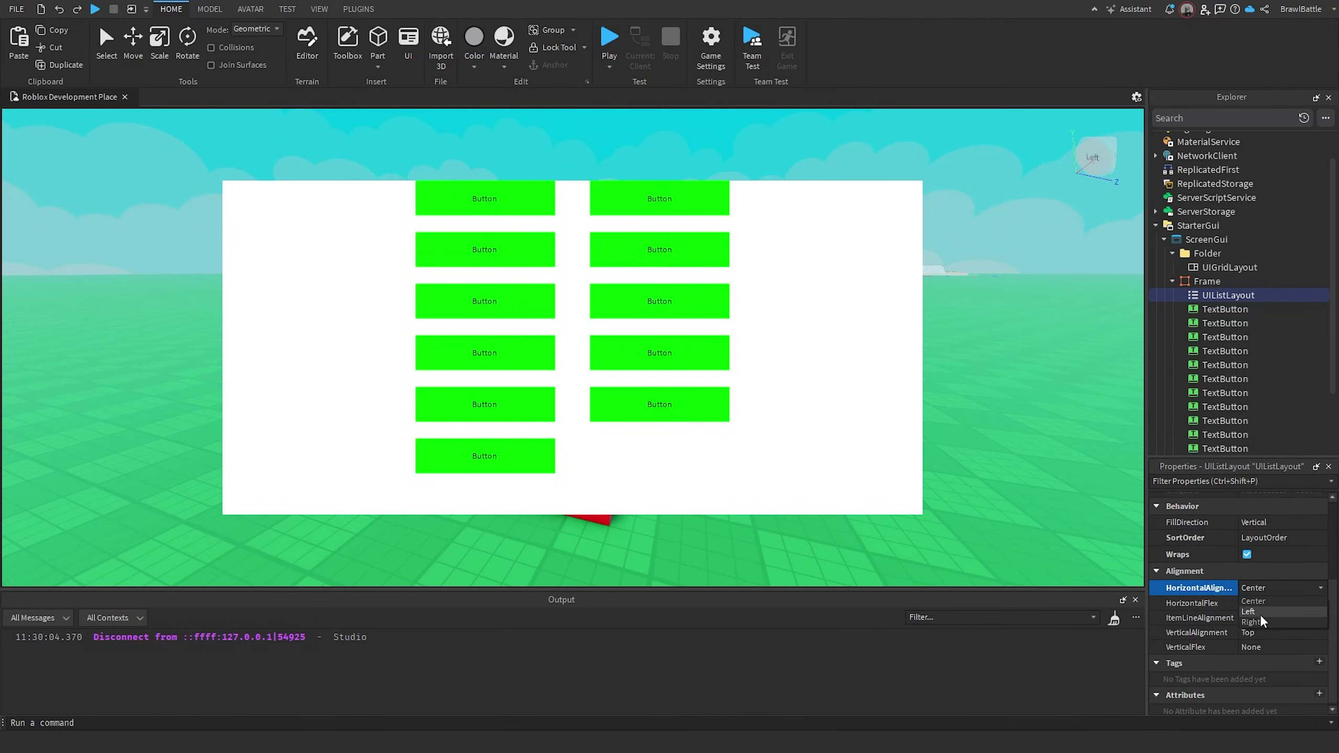
click(1259, 621)
click(1262, 589)
click(1258, 610)
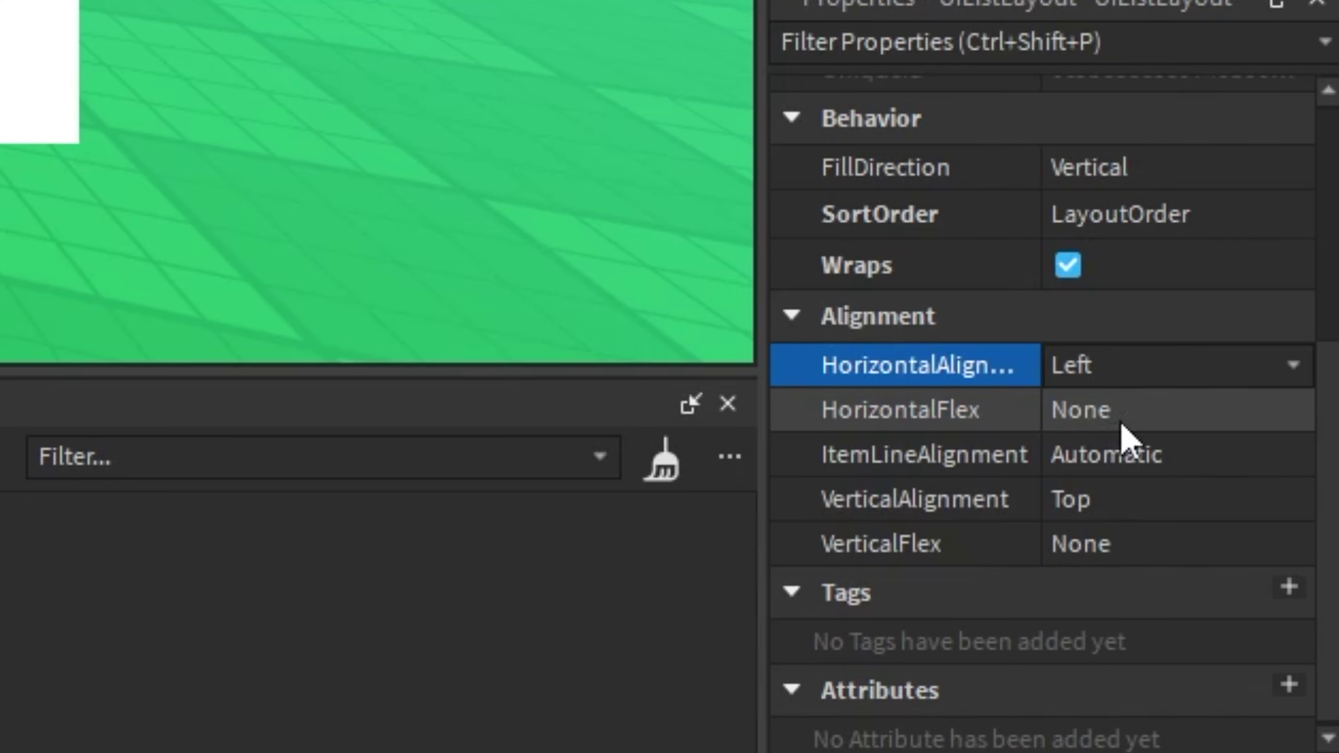
click(1120, 422)
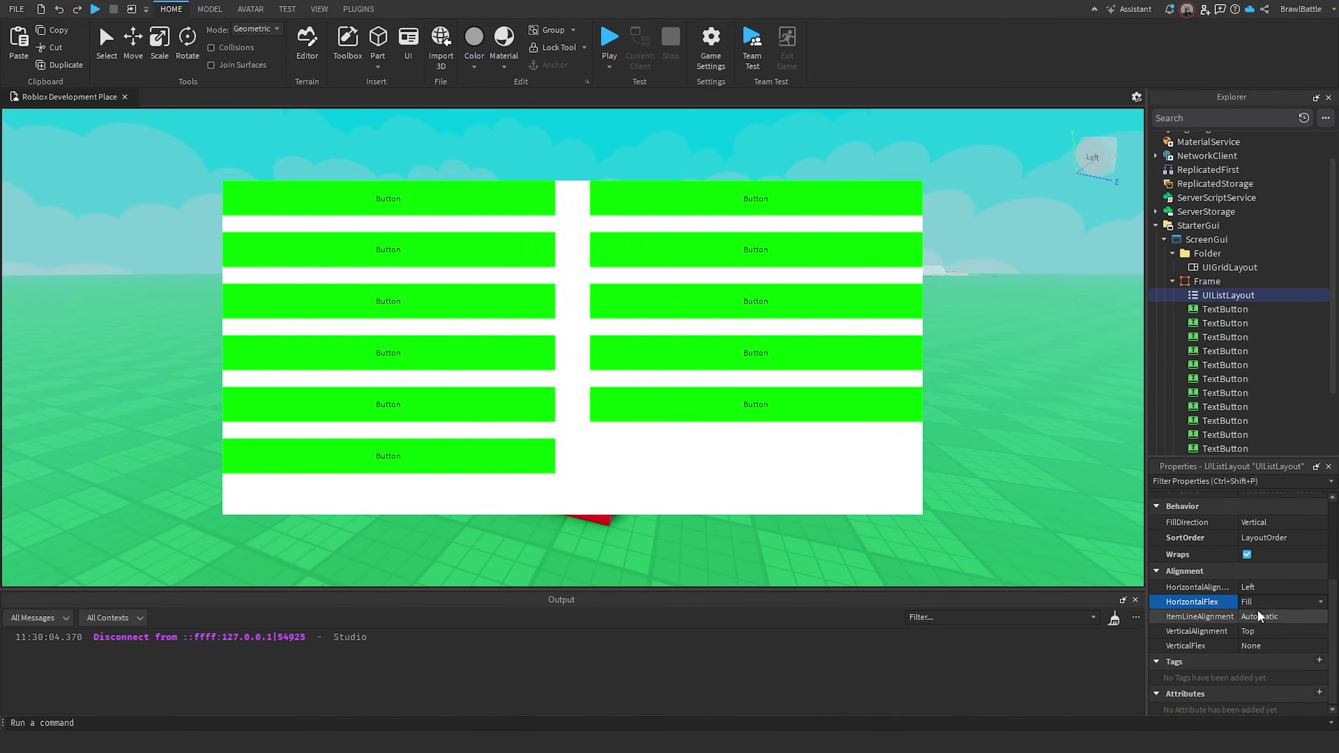
click(1104, 448)
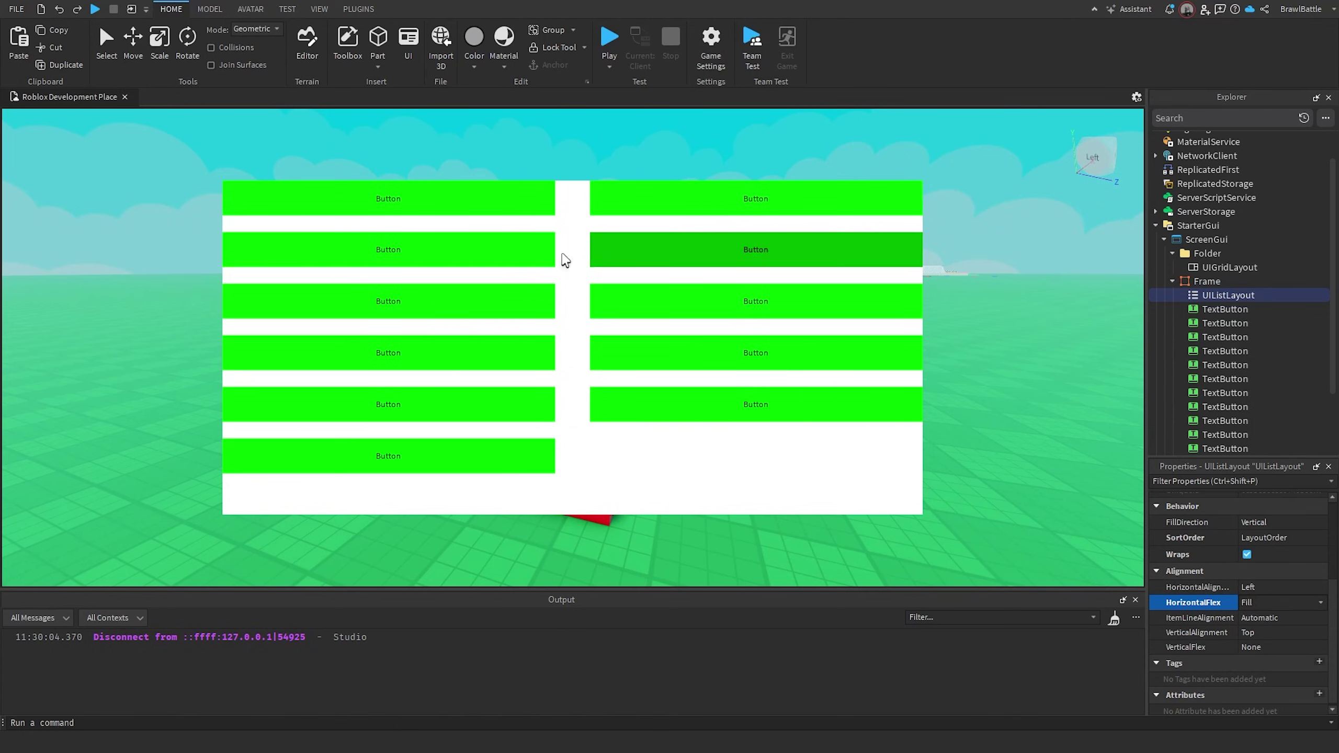
click(1266, 603)
click(1270, 625)
click(1264, 606)
click(1267, 646)
click(1272, 603)
click(1275, 656)
click(1271, 604)
click(1266, 618)
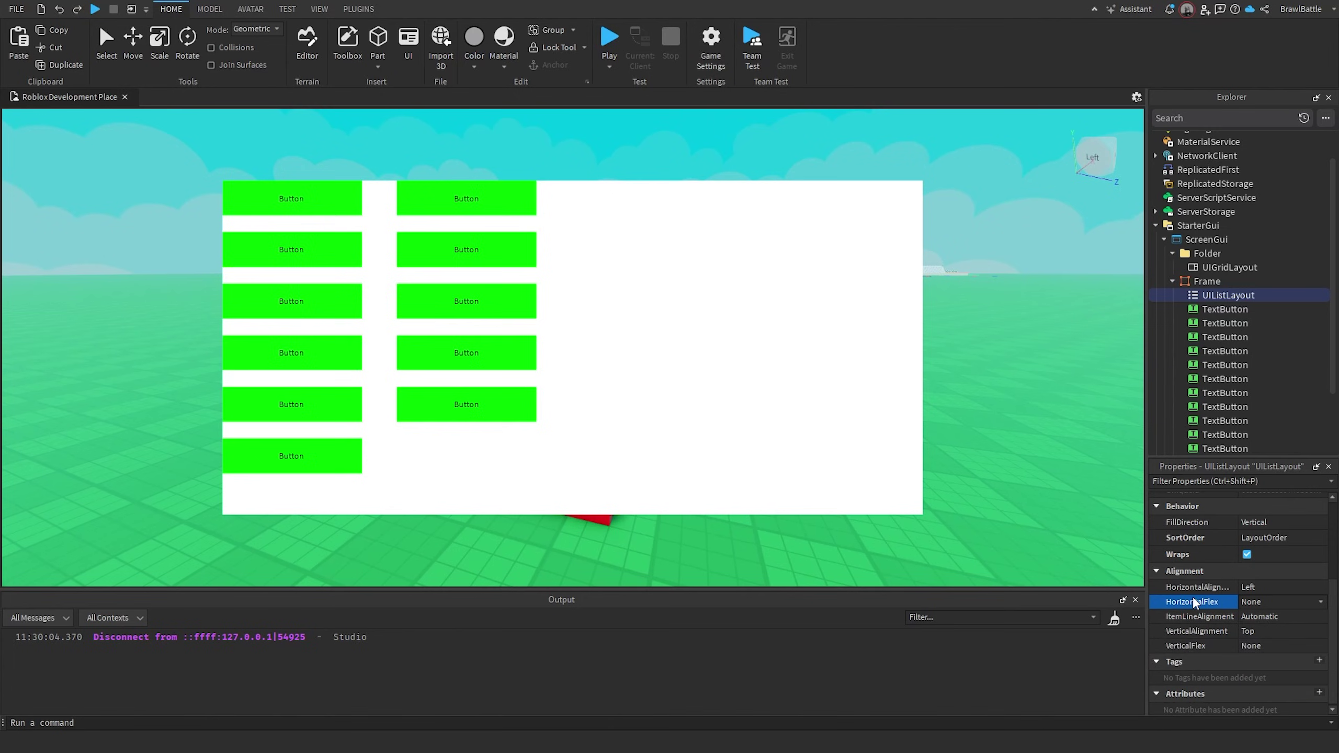
scroll(1170, 368, down, 1)
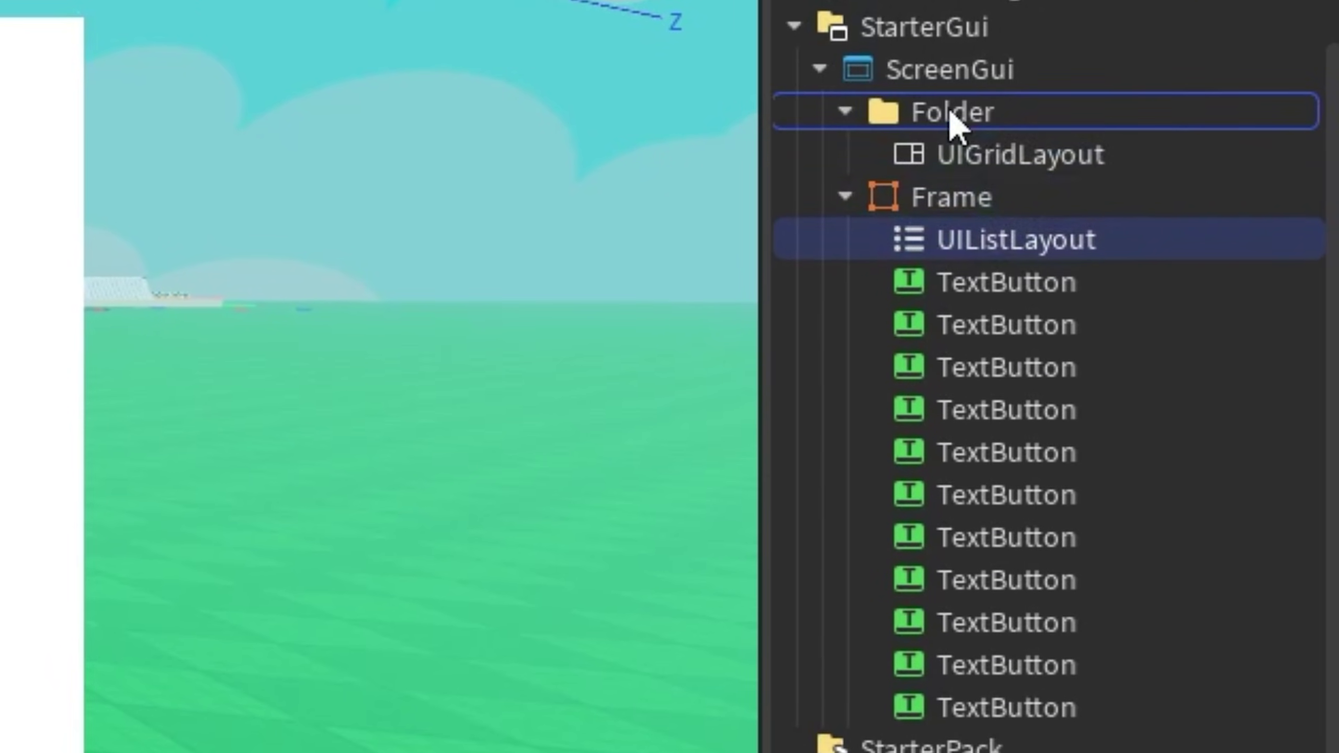
Move the UIListLayout into the Folder and insert a UIPageLayout into the Frame via 'uipage'.
drag(953, 121, 953, 117)
click(991, 243)
click(1014, 240)
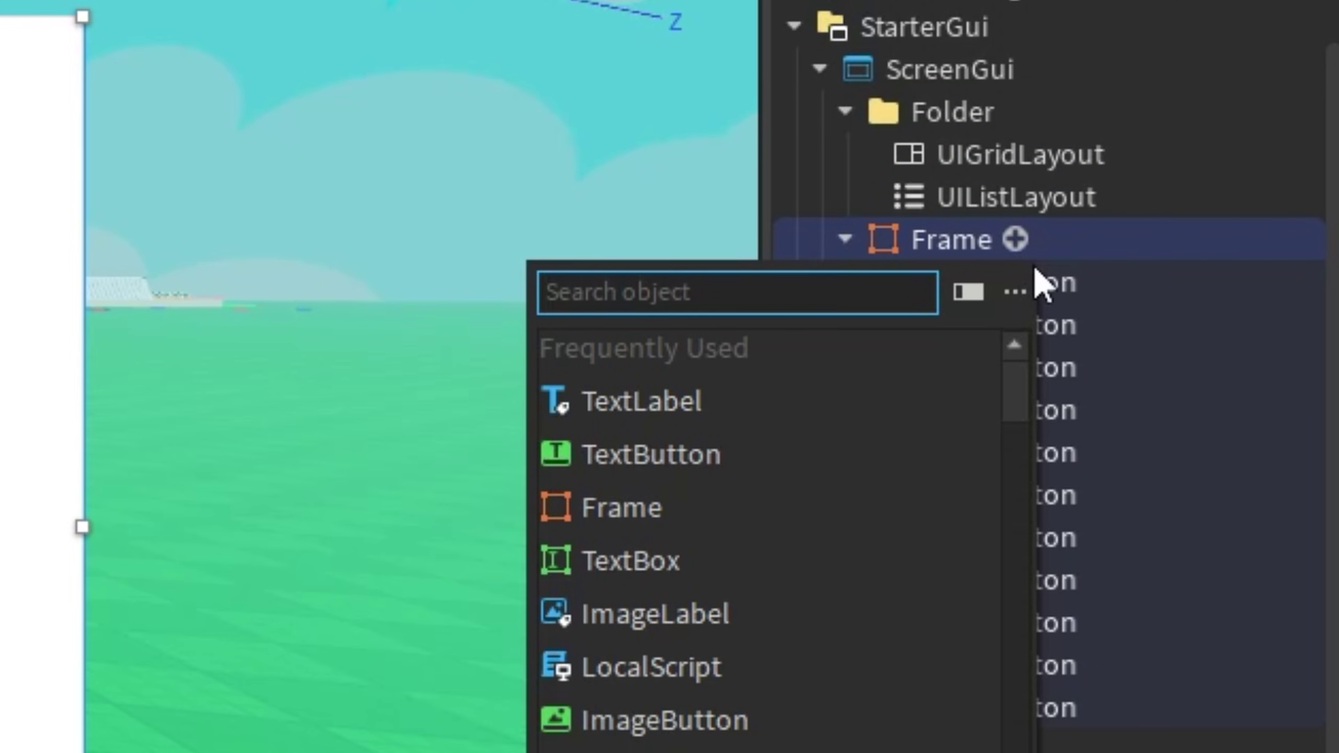
text(uipage)
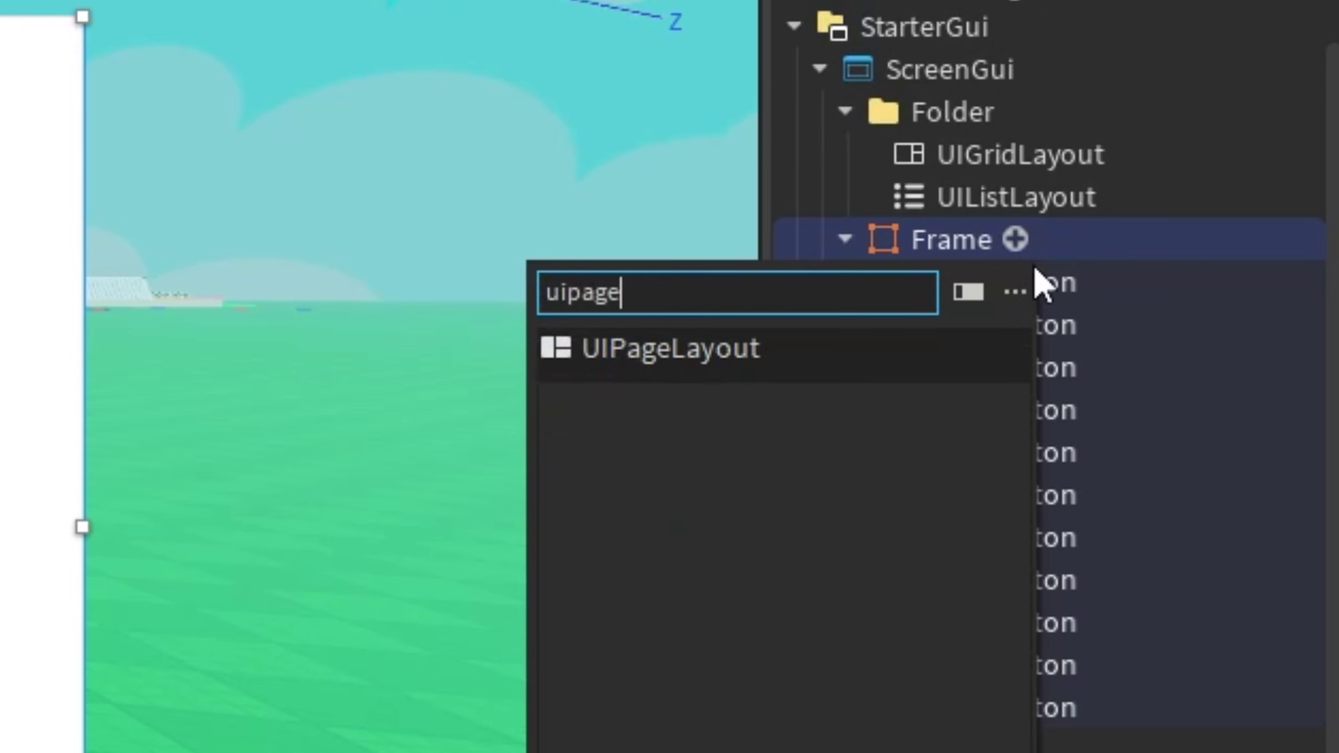
key(Return)
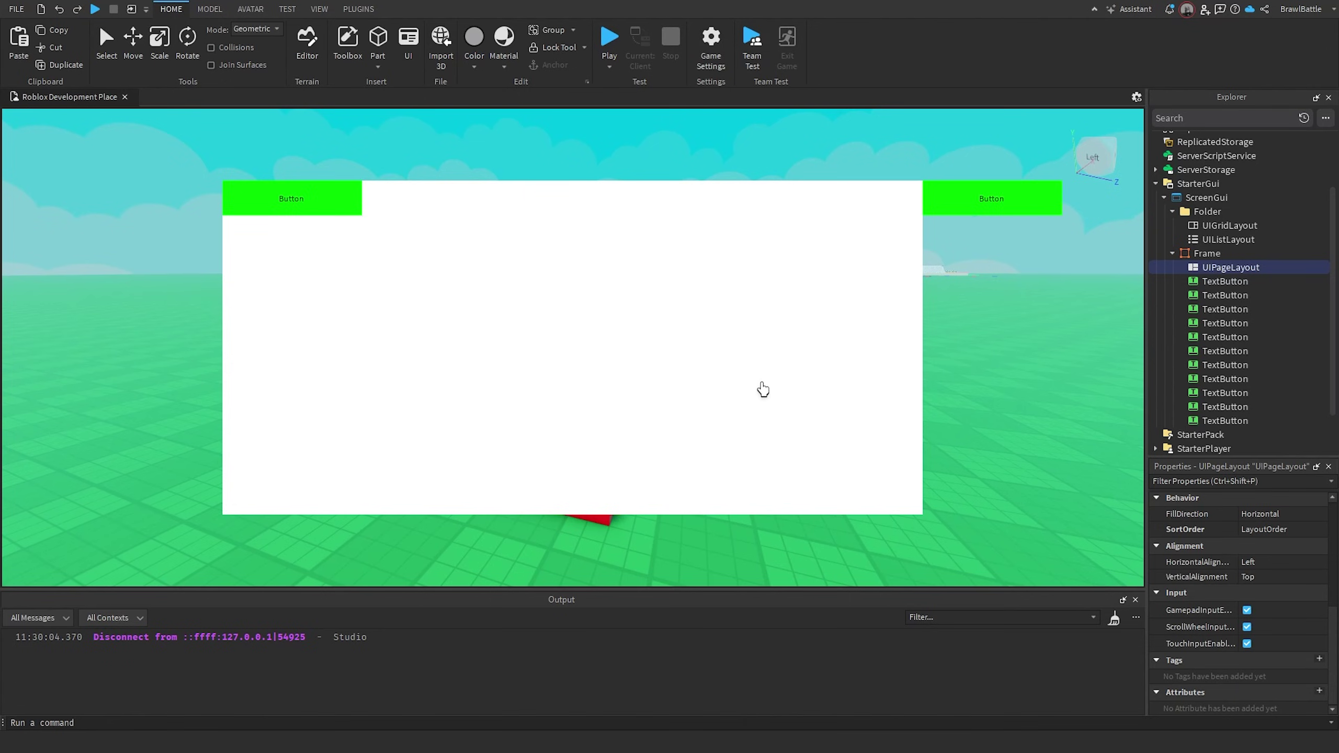
scroll(1216, 636, up, 5)
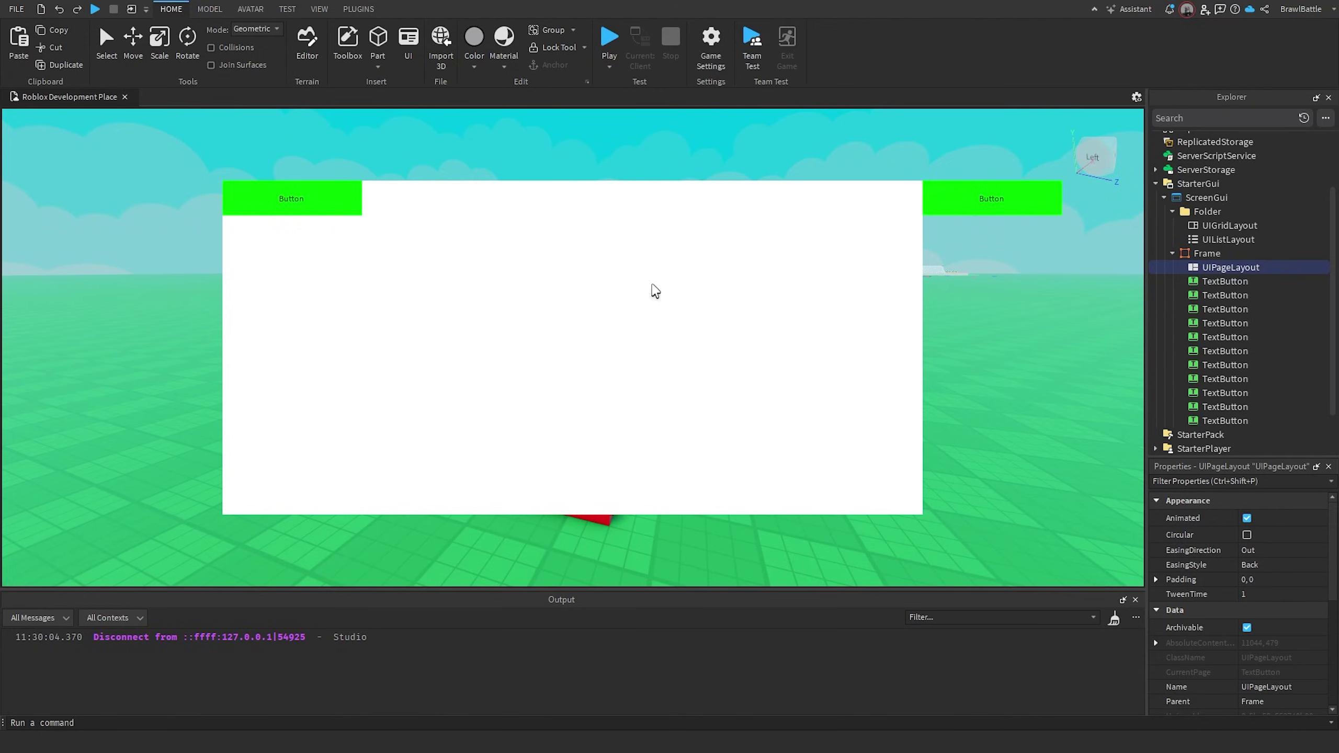
scroll(1265, 593, down, 4)
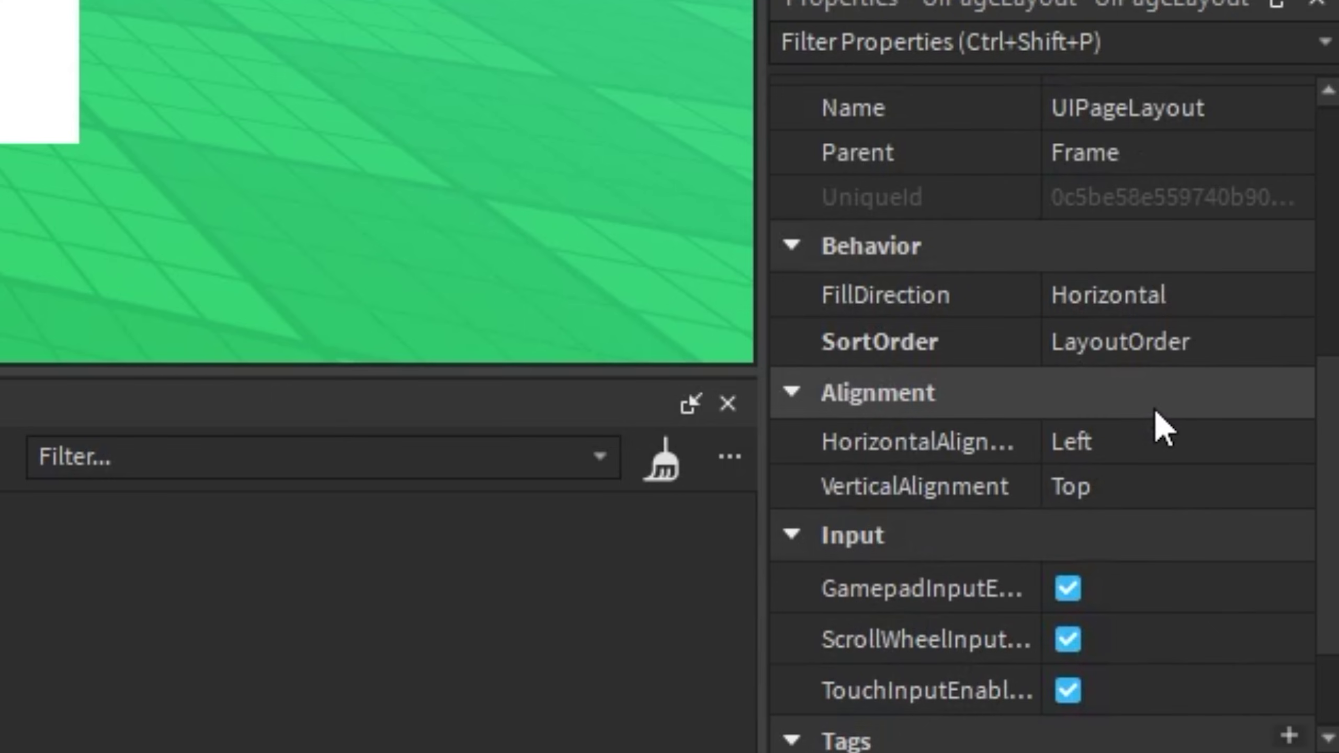
scroll(1155, 409, down, 3)
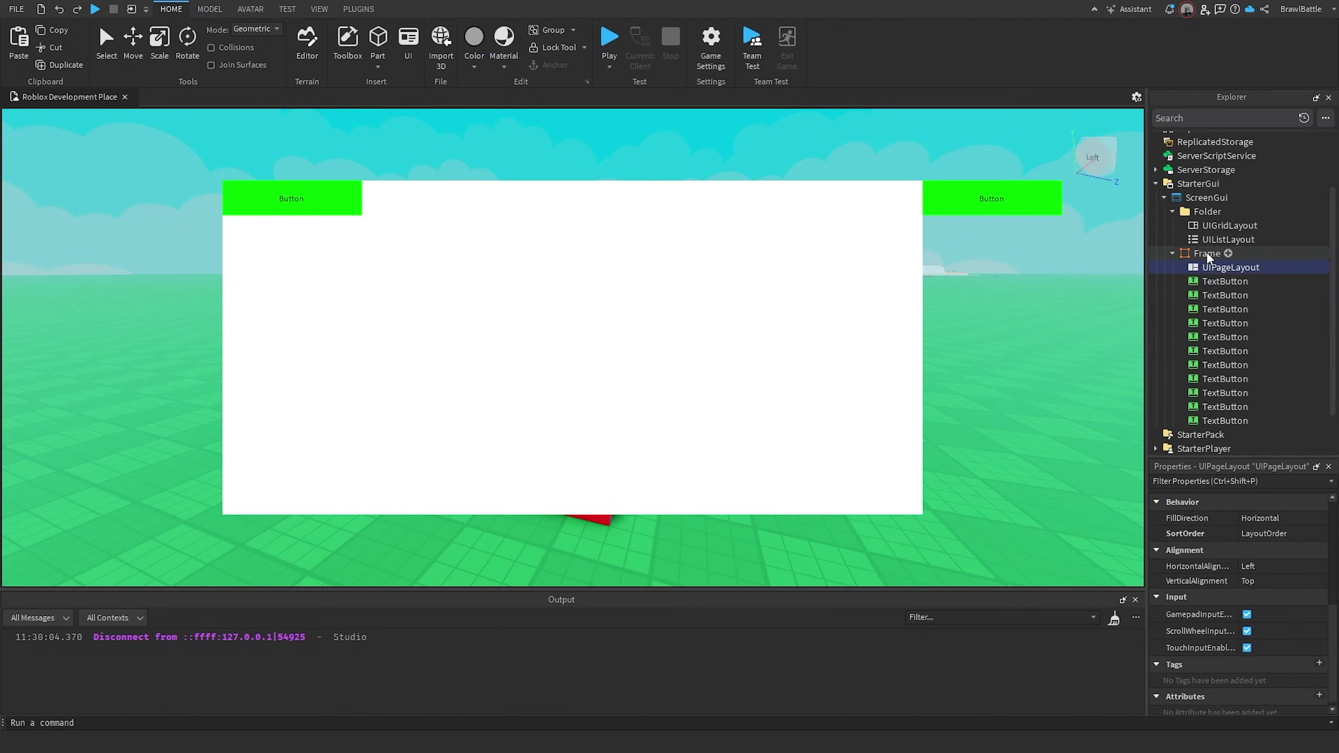
click(1206, 253)
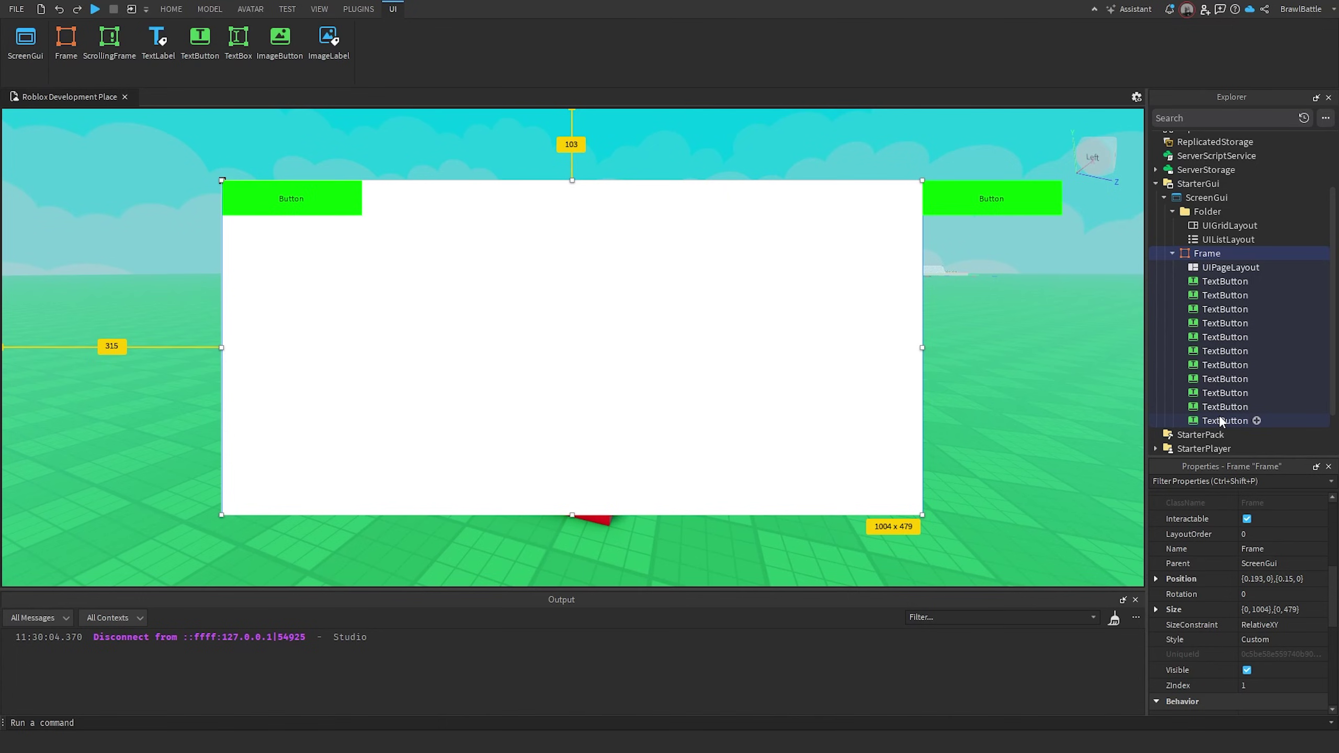
Add a new inner Frame inside the Frame via the 'fram' search.
click(1243, 281)
click(1225, 254)
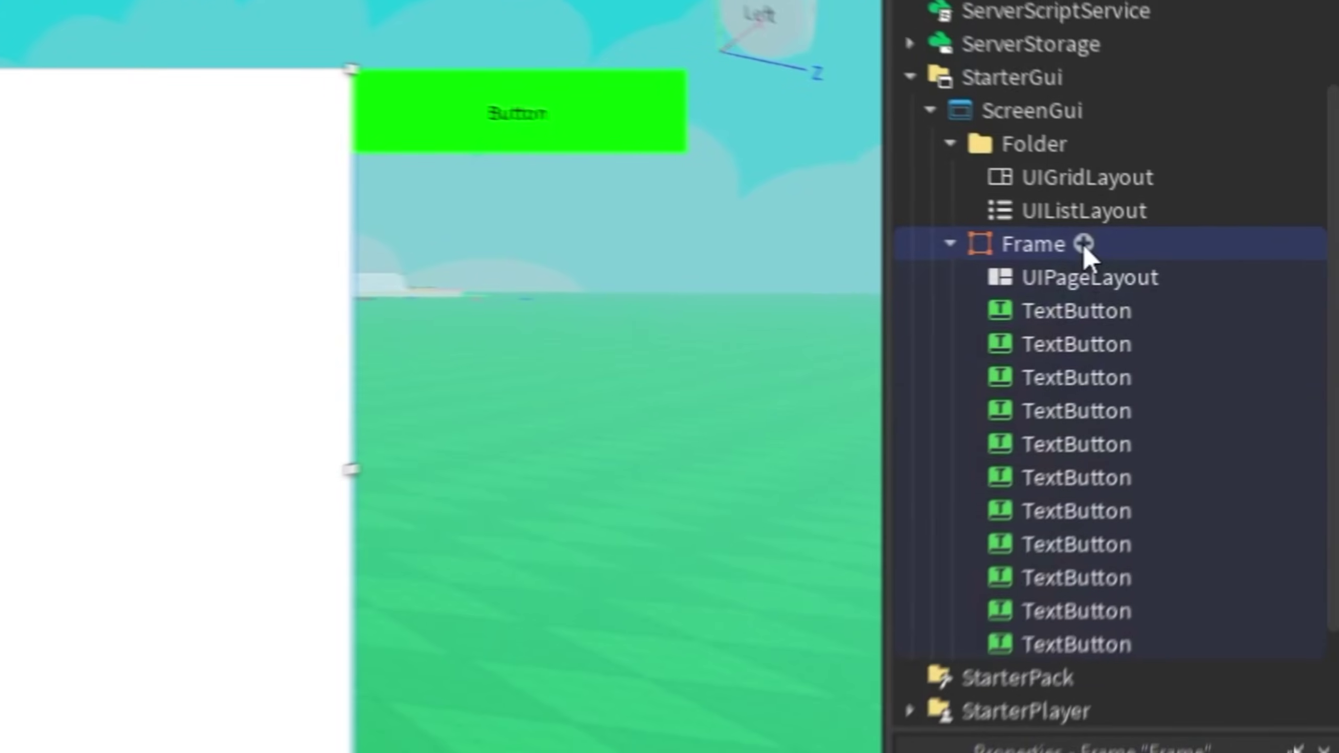
click(1228, 254)
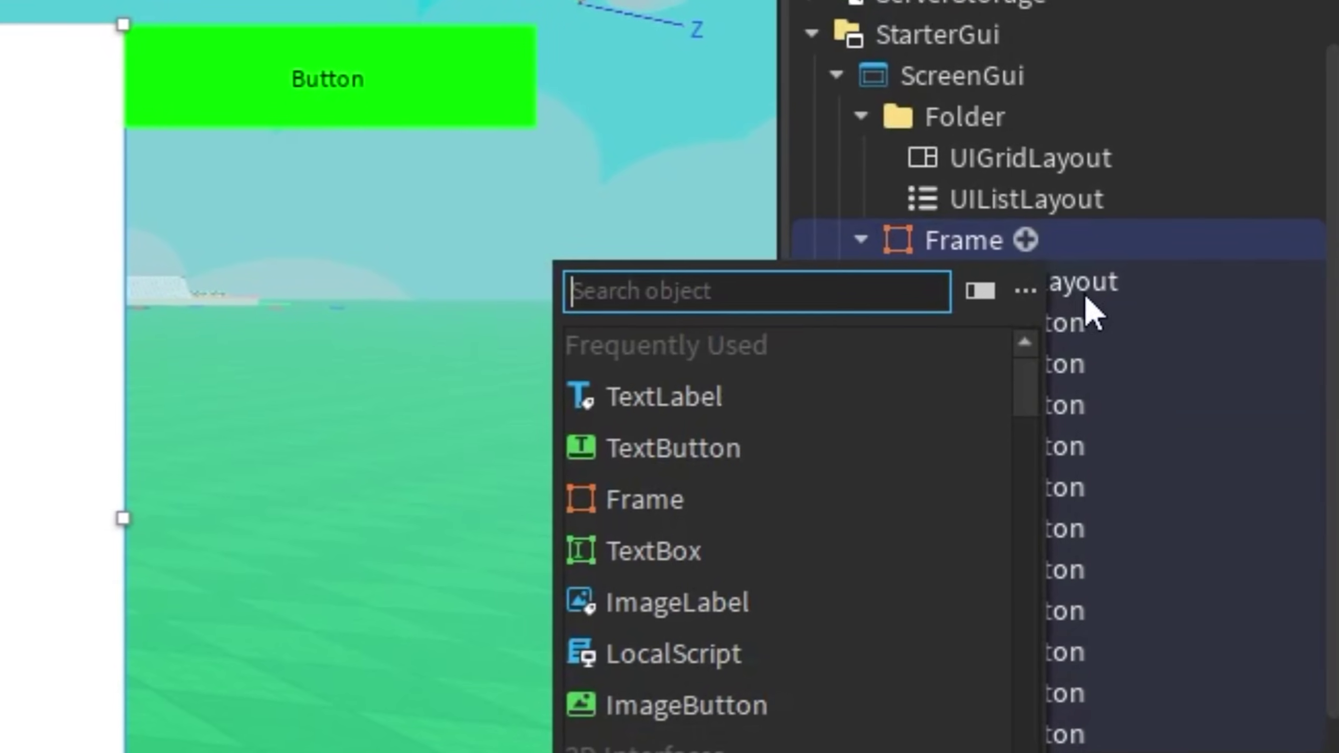
text(fram)
key(Return)
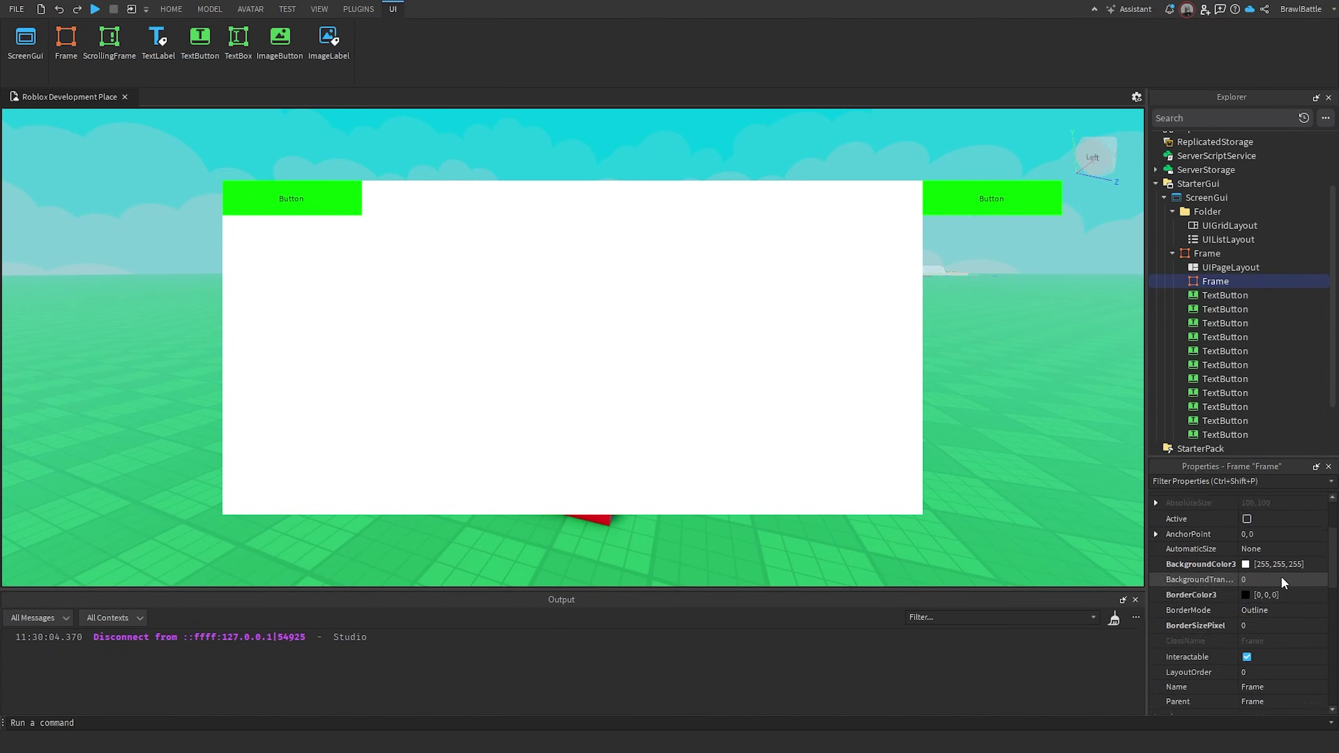
Give the inner Frame a blue background and Size {1, 0},{1, 0}.
scroll(1280, 575, up, 3)
click(1246, 655)
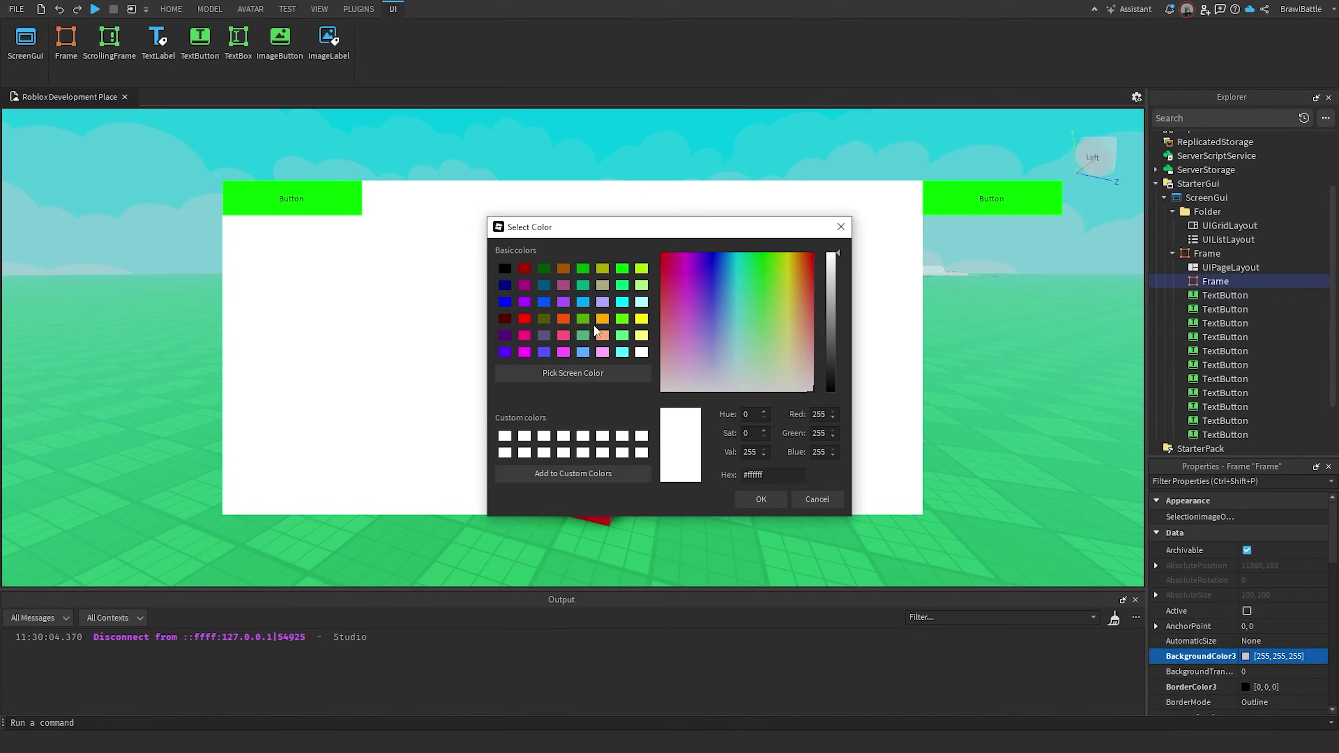
click(584, 306)
click(769, 501)
scroll(1264, 590, down, 5)
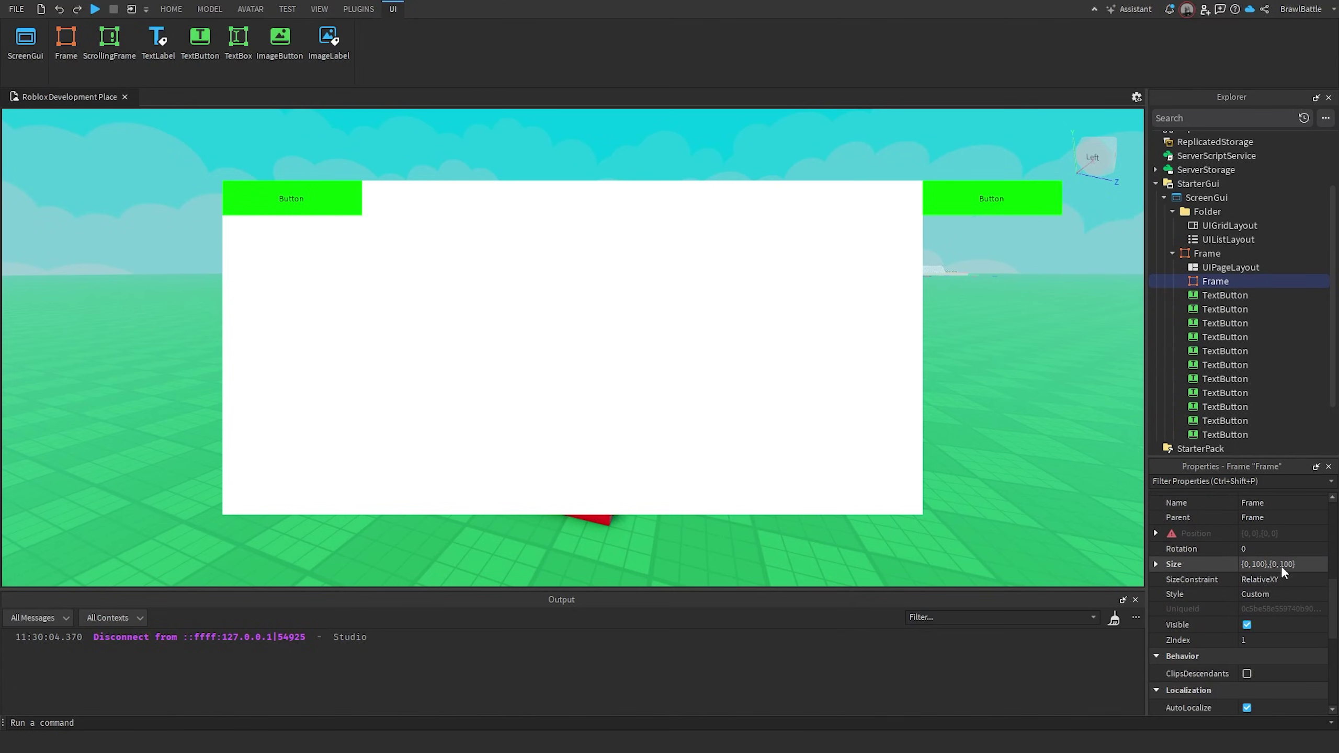
click(1280, 565)
text(1, 0},{)
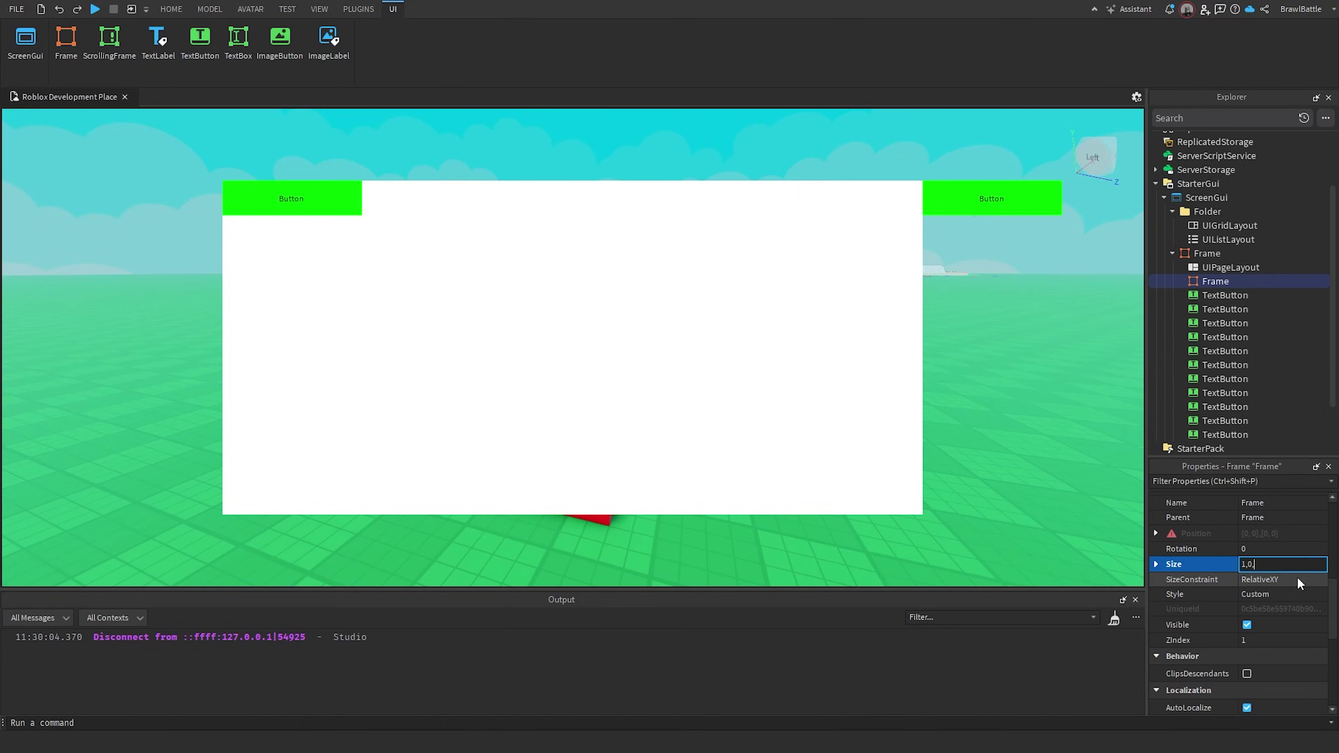
text(1, 0)
key(Return)
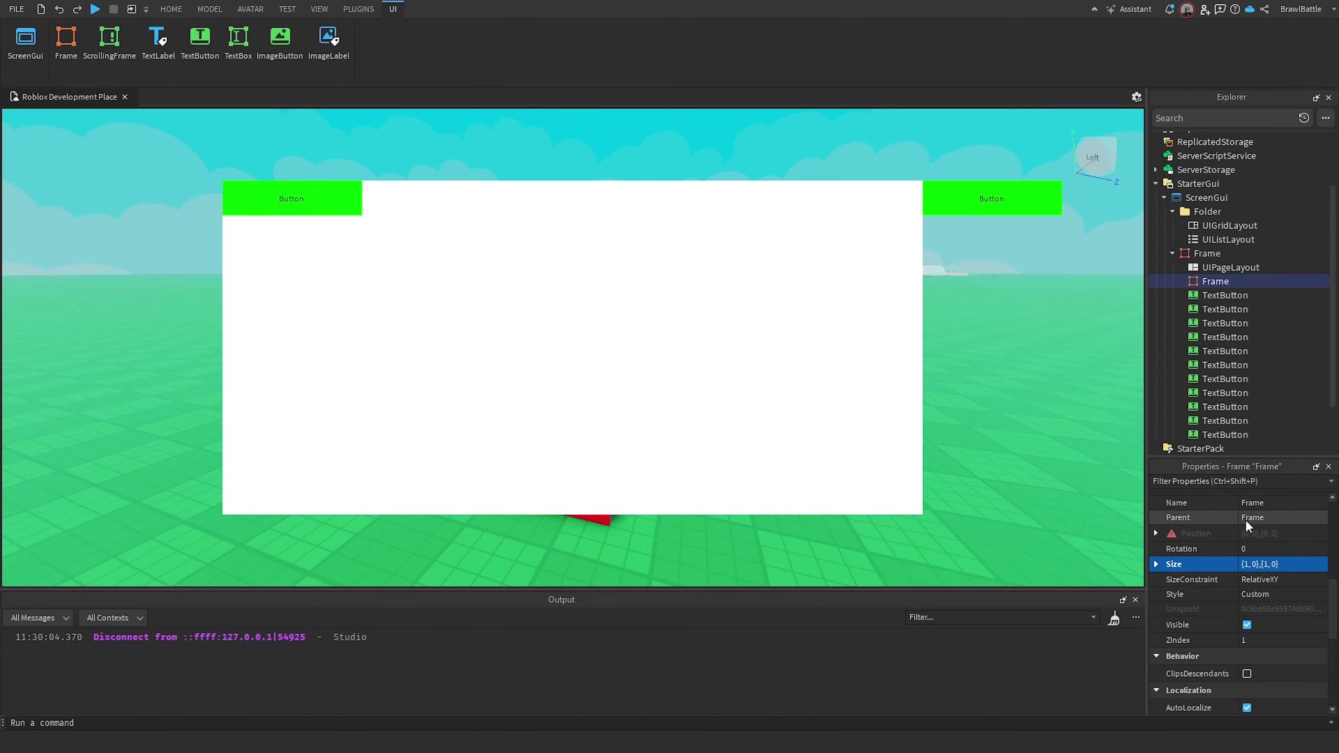
Move six TextButtons into the inner Frame and delete the other five.
click(1224, 295)
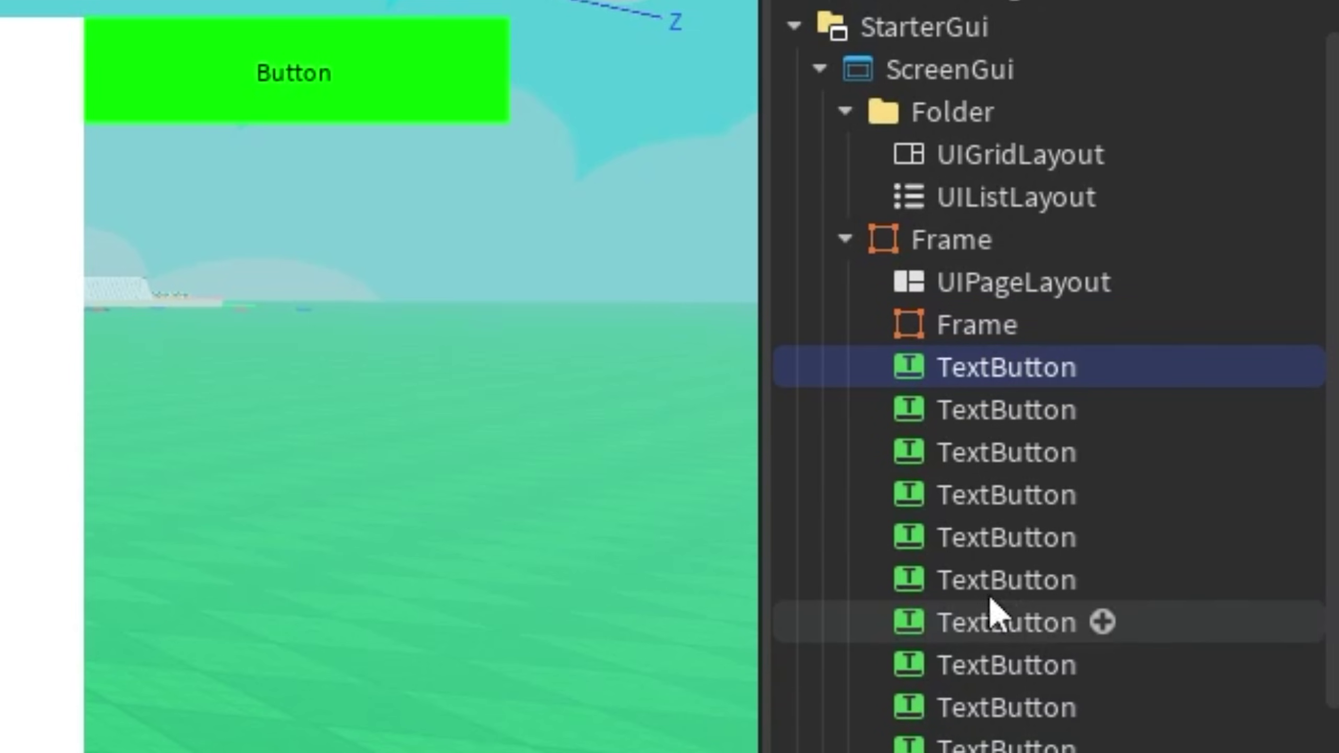
shift+click(1219, 368)
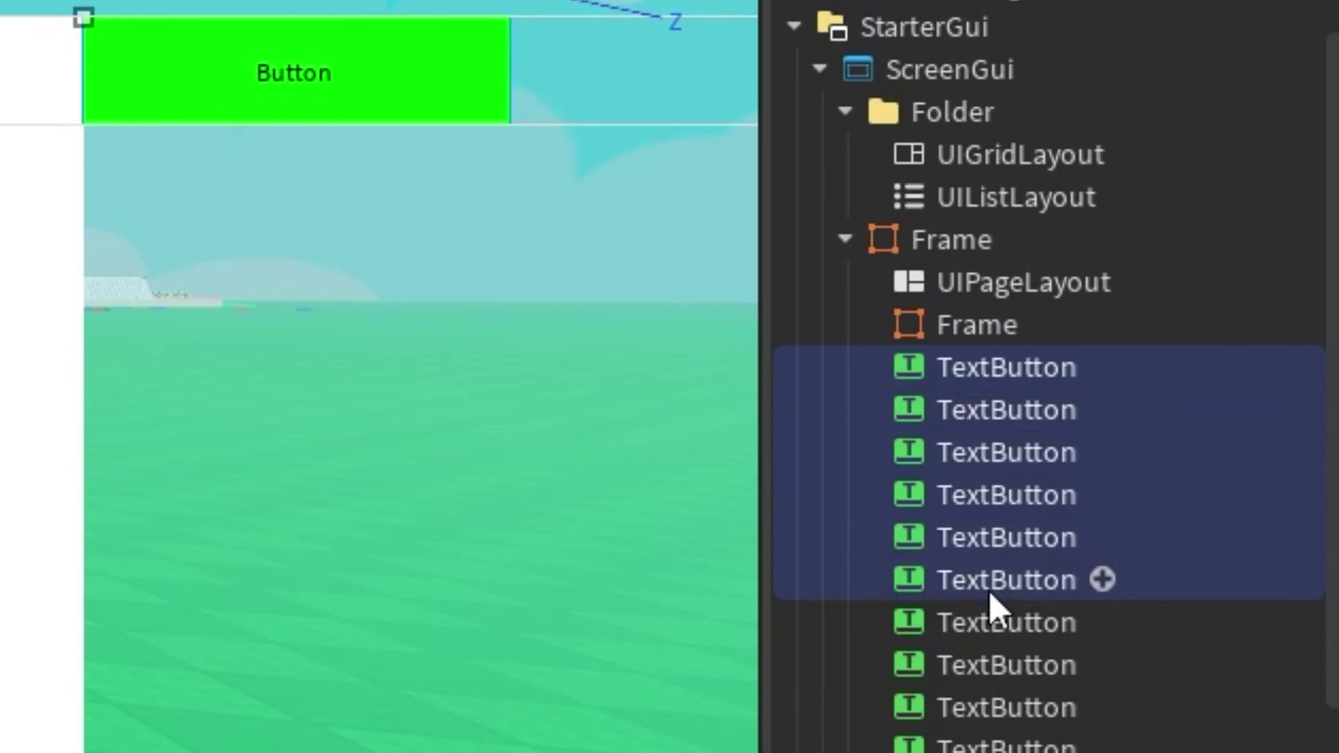
drag(987, 463, 1001, 325)
scroll(1207, 385, down, 1)
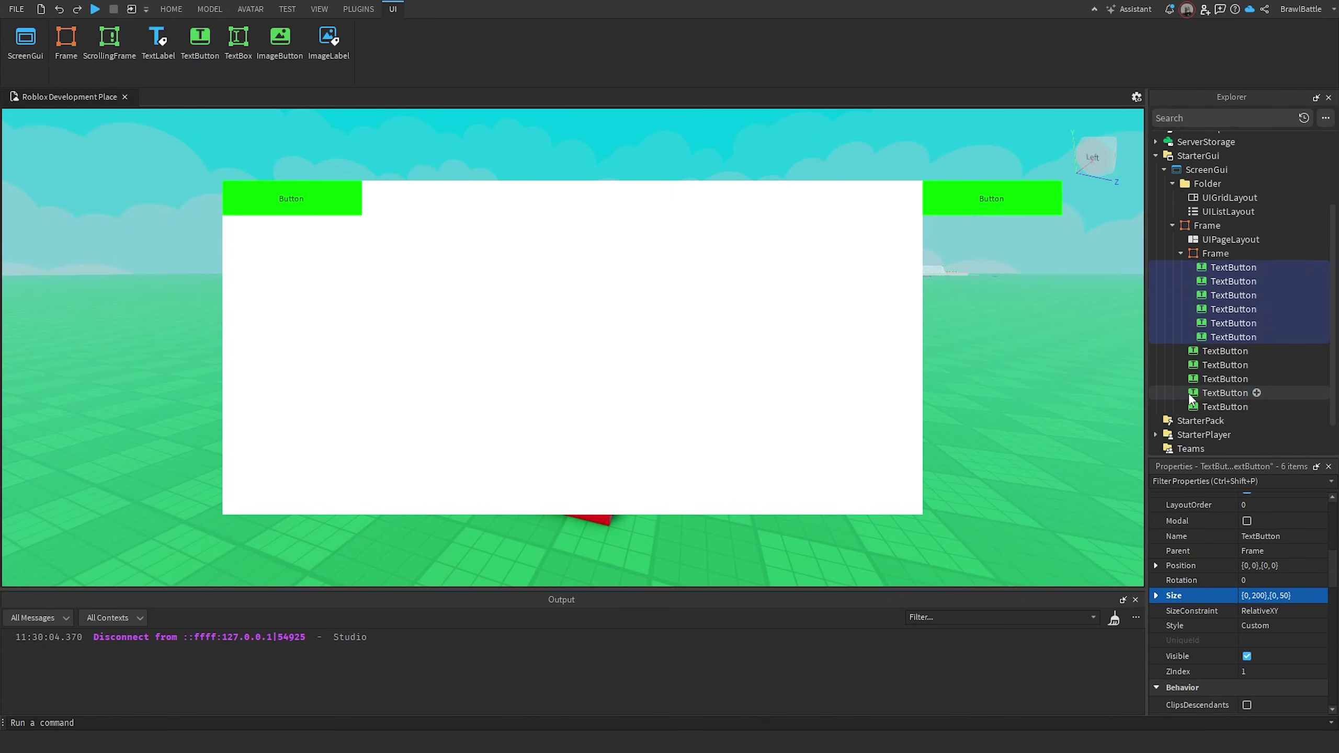
click(1224, 406)
shift+click(1227, 352)
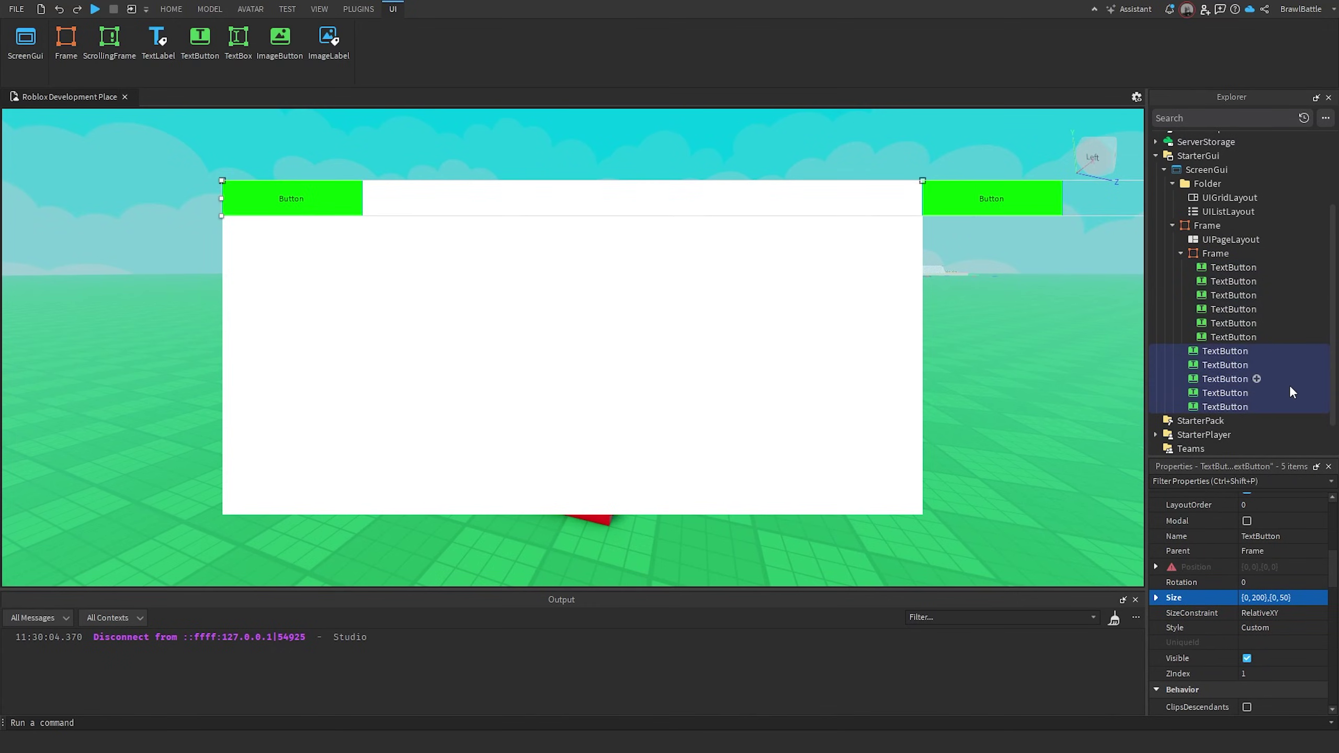
key(Delete)
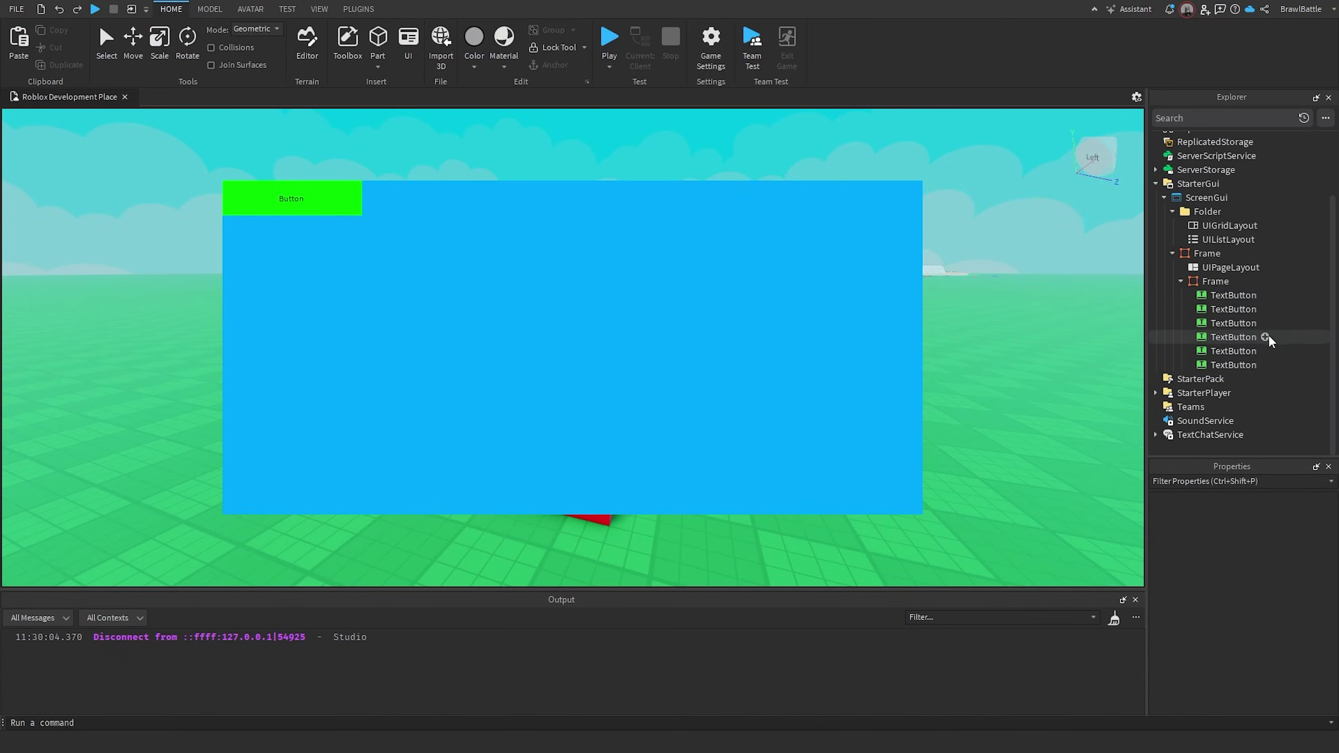
click(1221, 295)
Insert a UIGridLayout into the inner Frame so its six green buttons become 100×100 cells.
click(1235, 283)
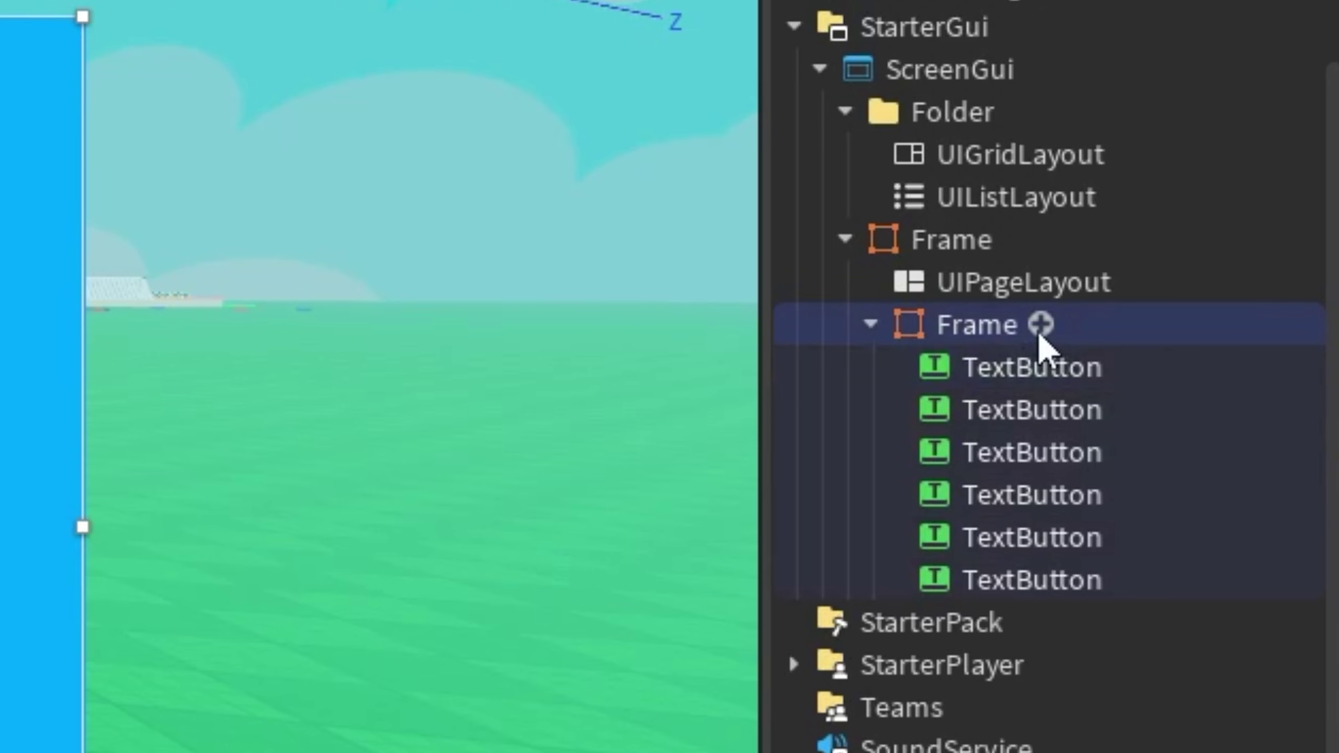
click(1040, 330)
text(uigri)
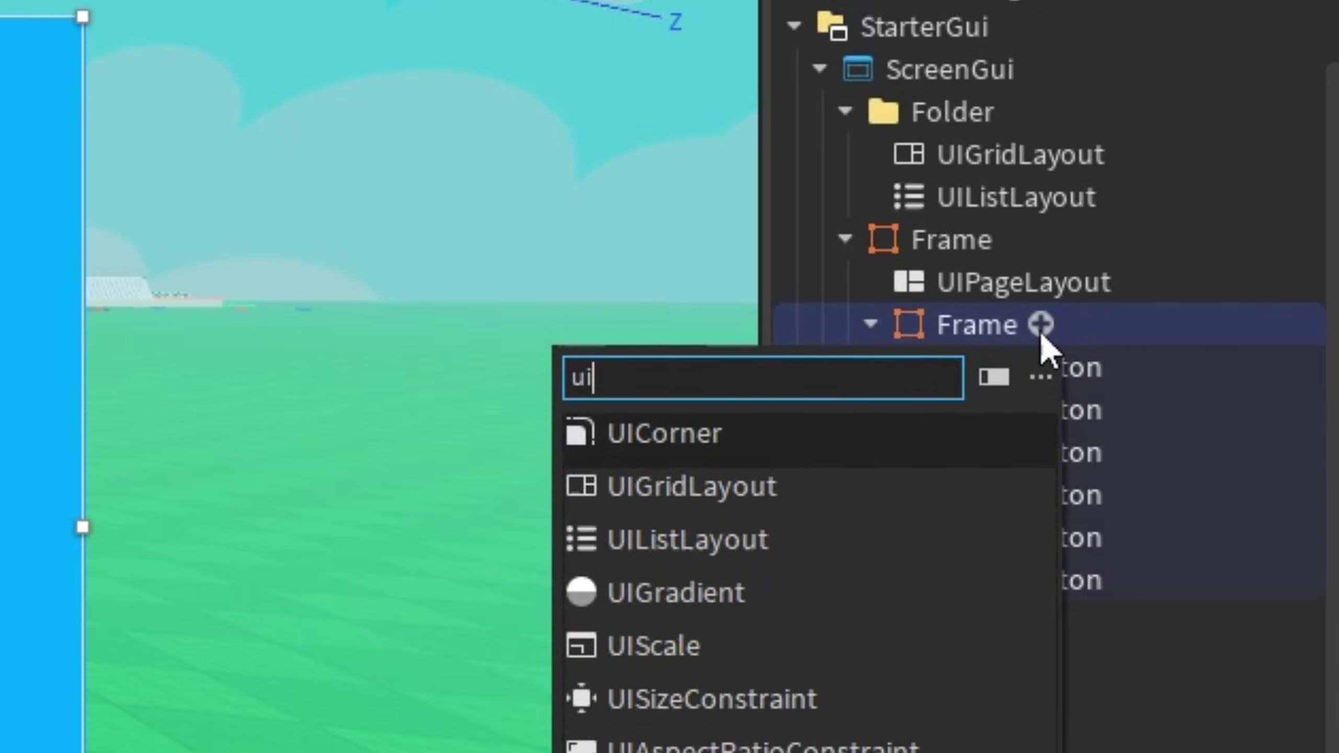
text(d)
key(Return)
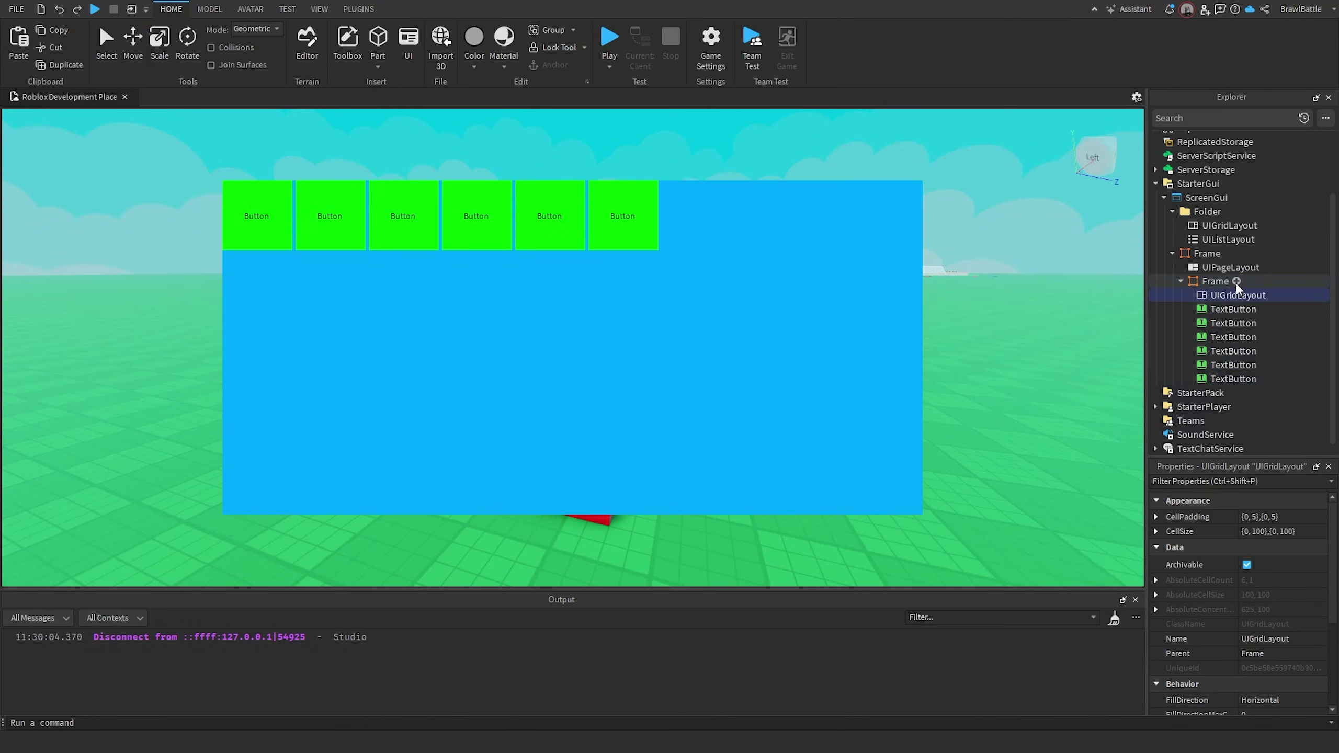
Review the green buttons and the UIGridLayout and UIPageLayout settings, ending on the first page Frame.
click(1196, 285)
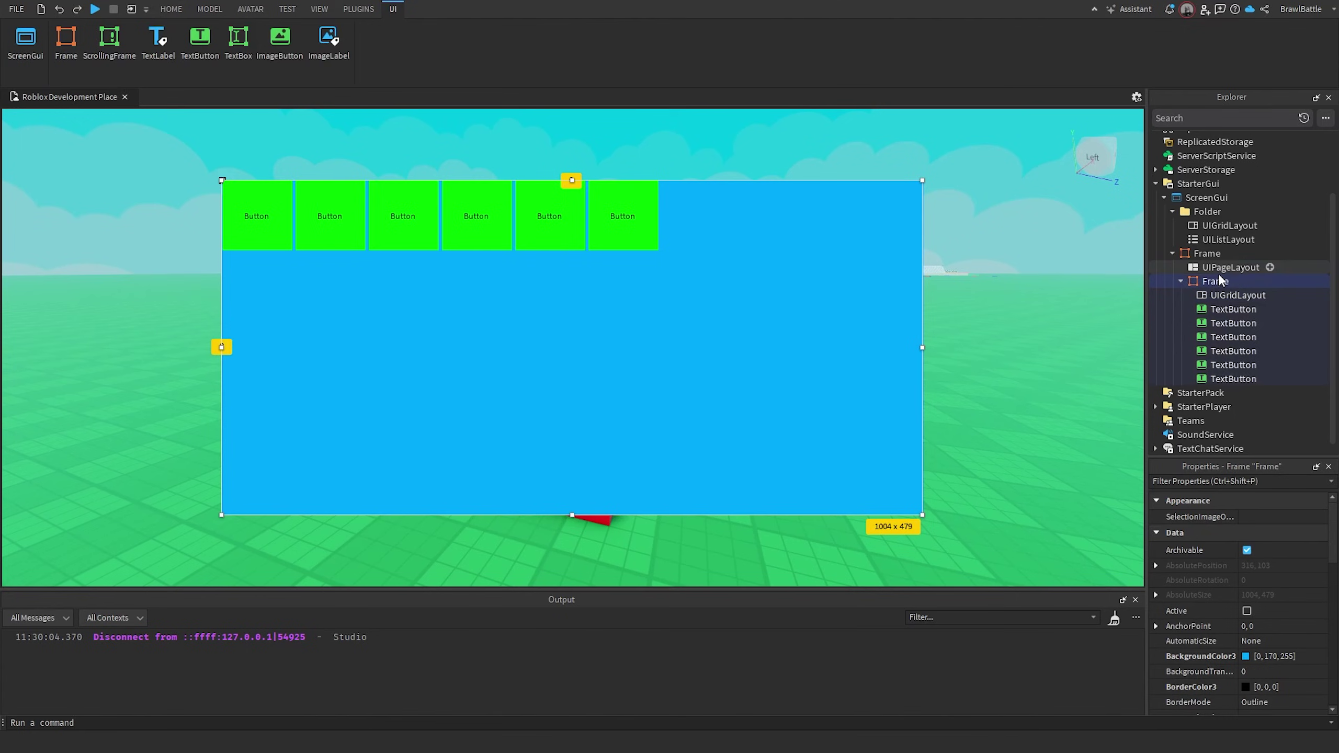
click(1233, 309)
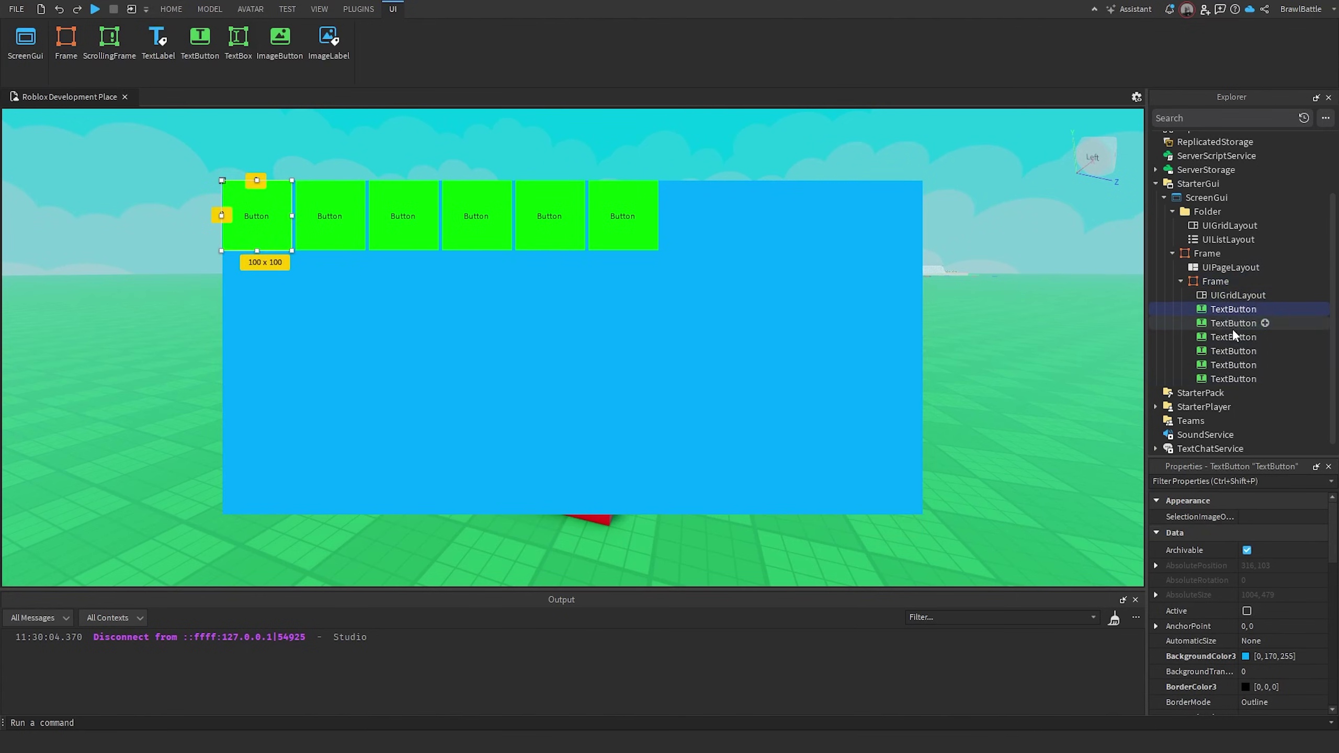
click(1232, 378)
click(1232, 296)
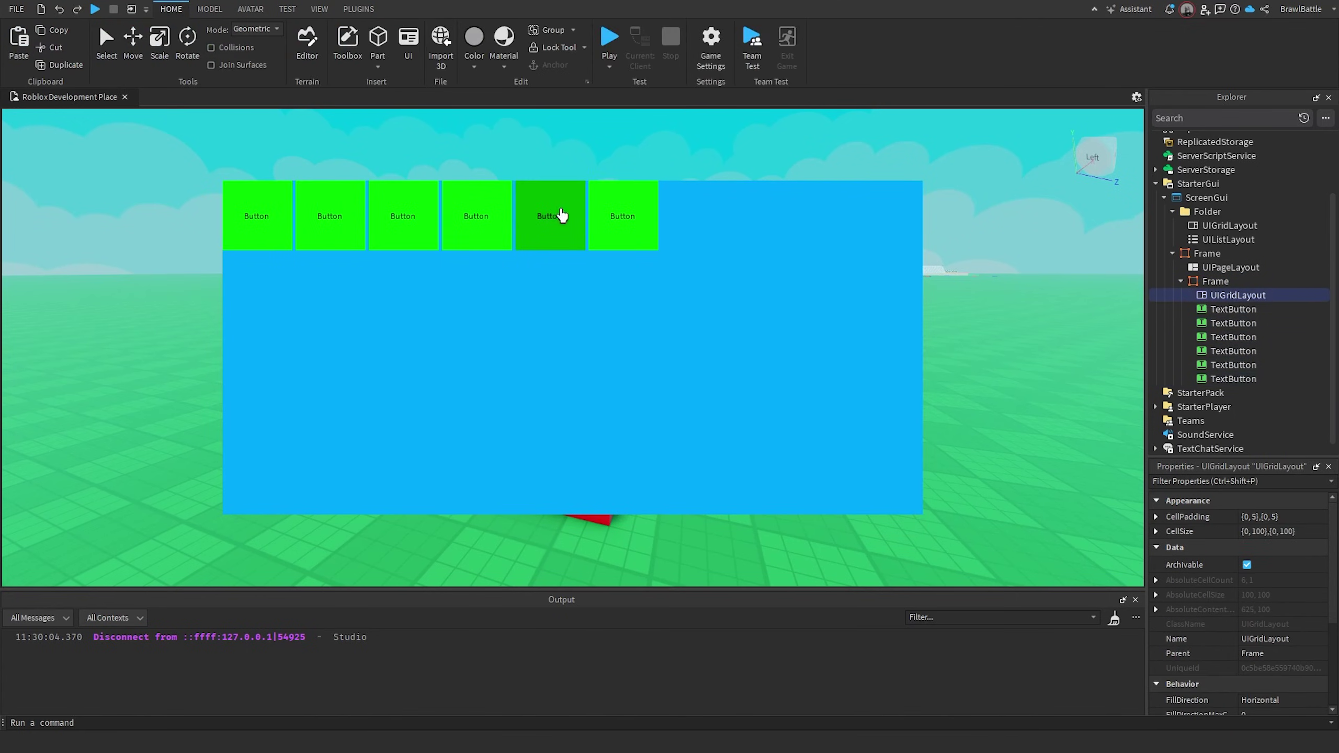
click(1206, 282)
click(1218, 268)
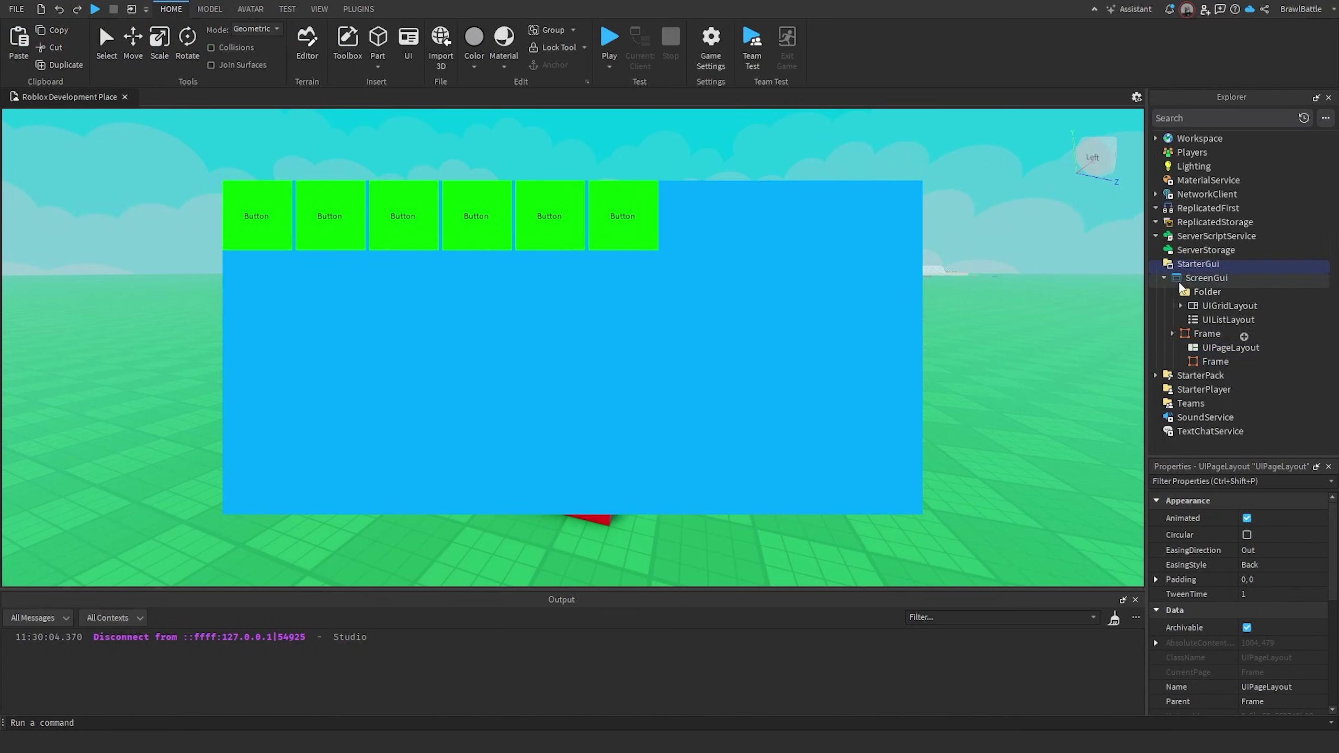
click(1216, 363)
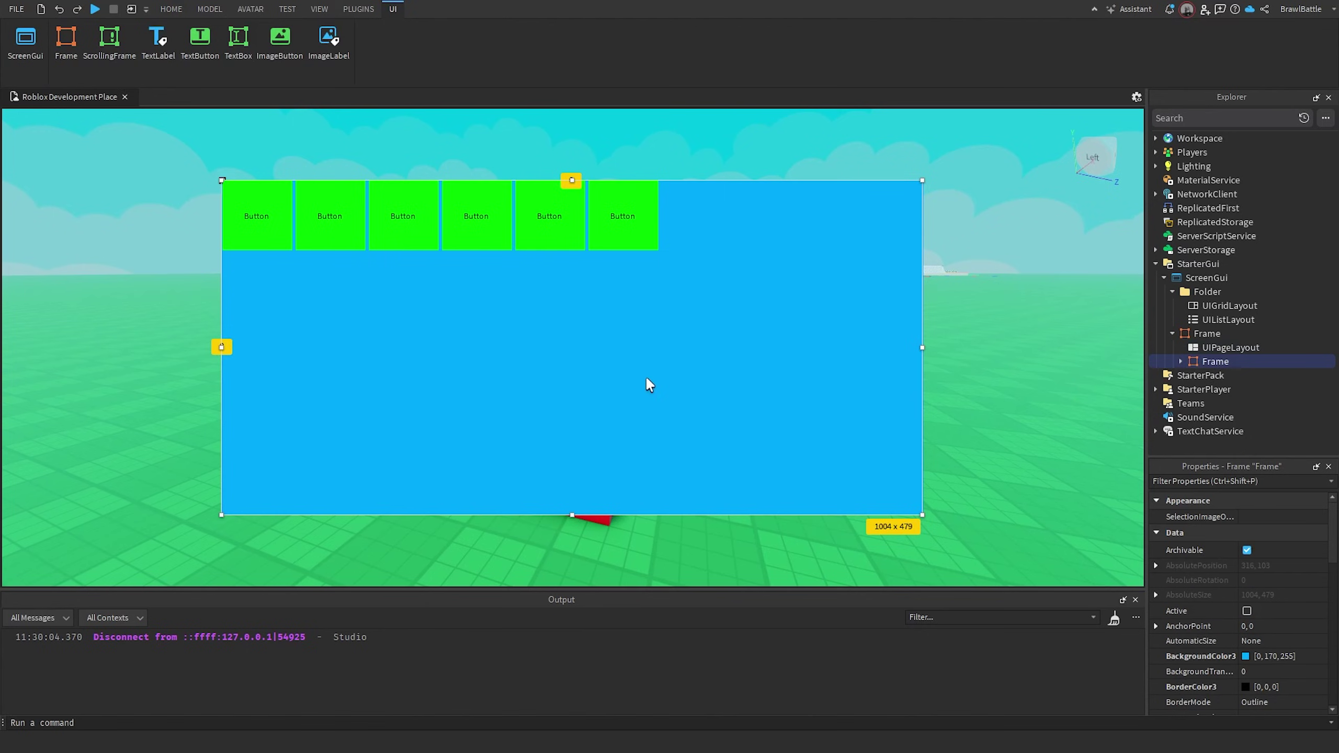
Duplicate the first page Frame with its green buttons to create a second page.
key(ctrl+d)
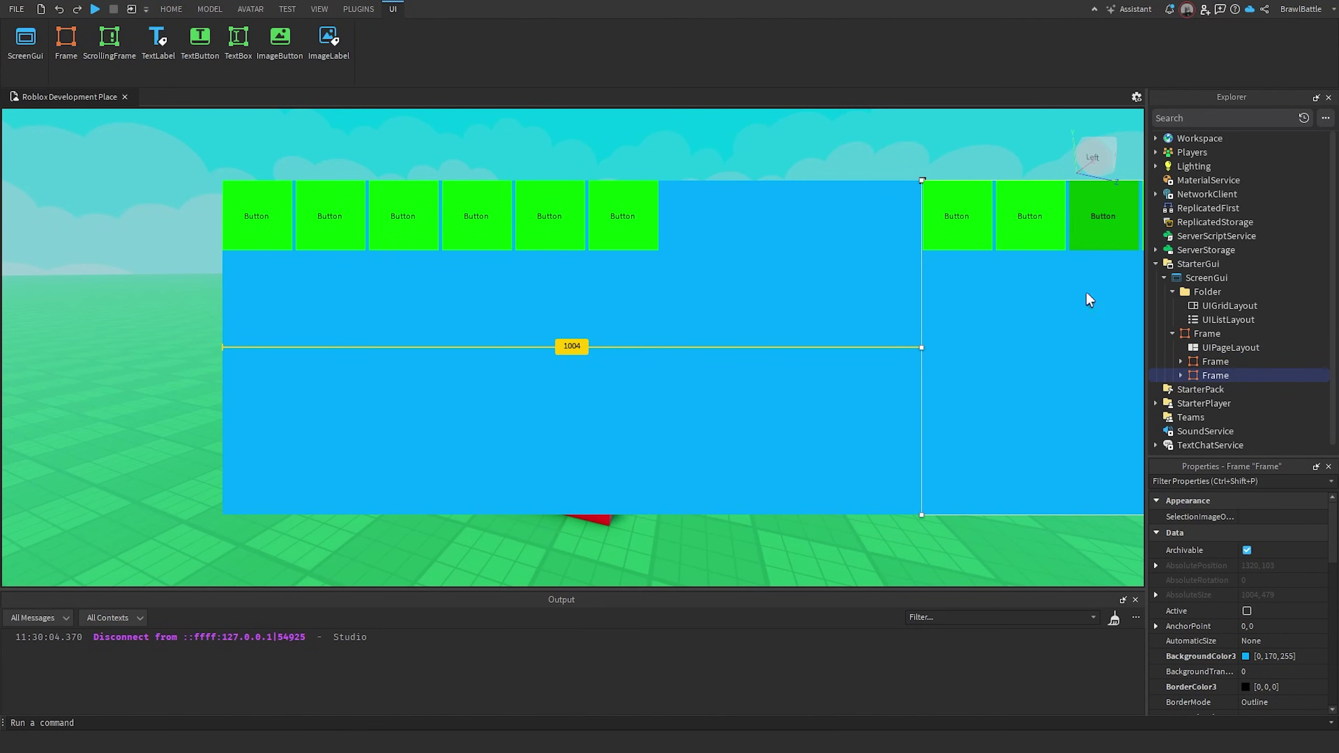
click(1074, 337)
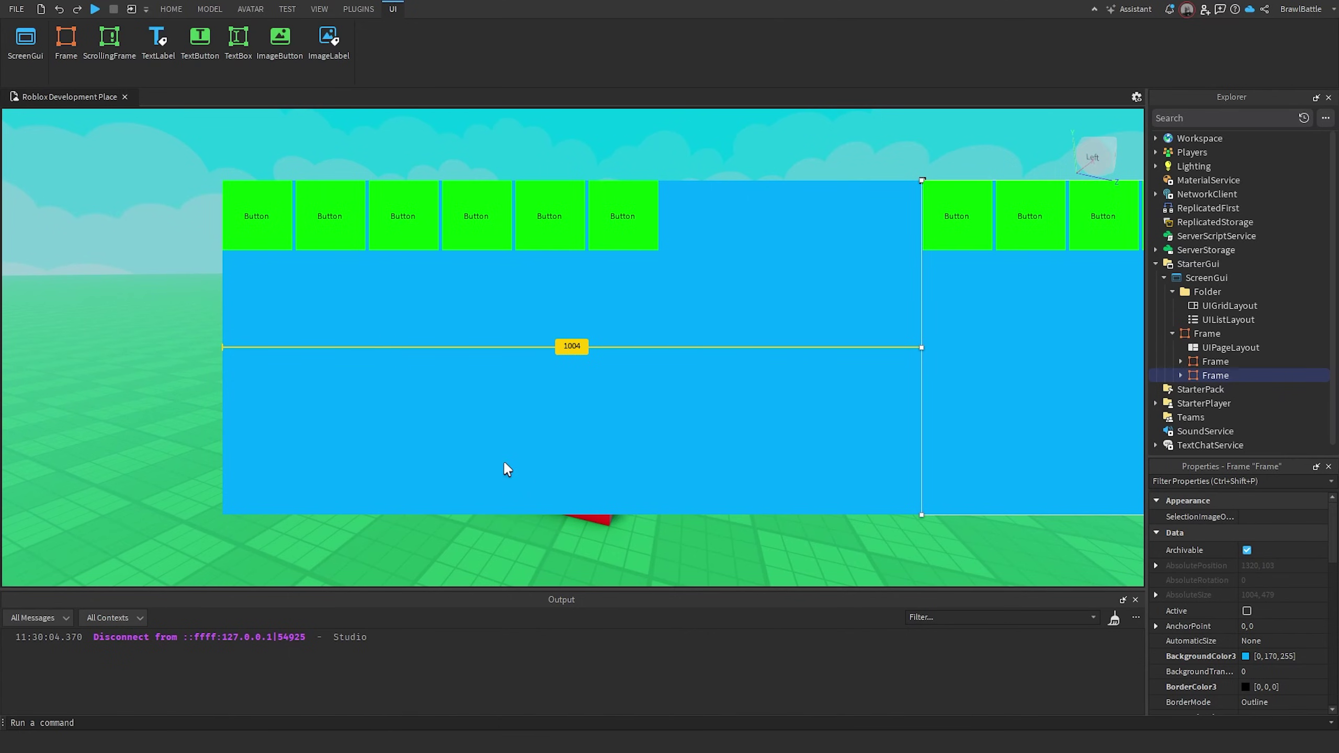
Try UIPageLayout Padding values of 0.05 and 0.2, settling on 0.5, 0.
click(1231, 347)
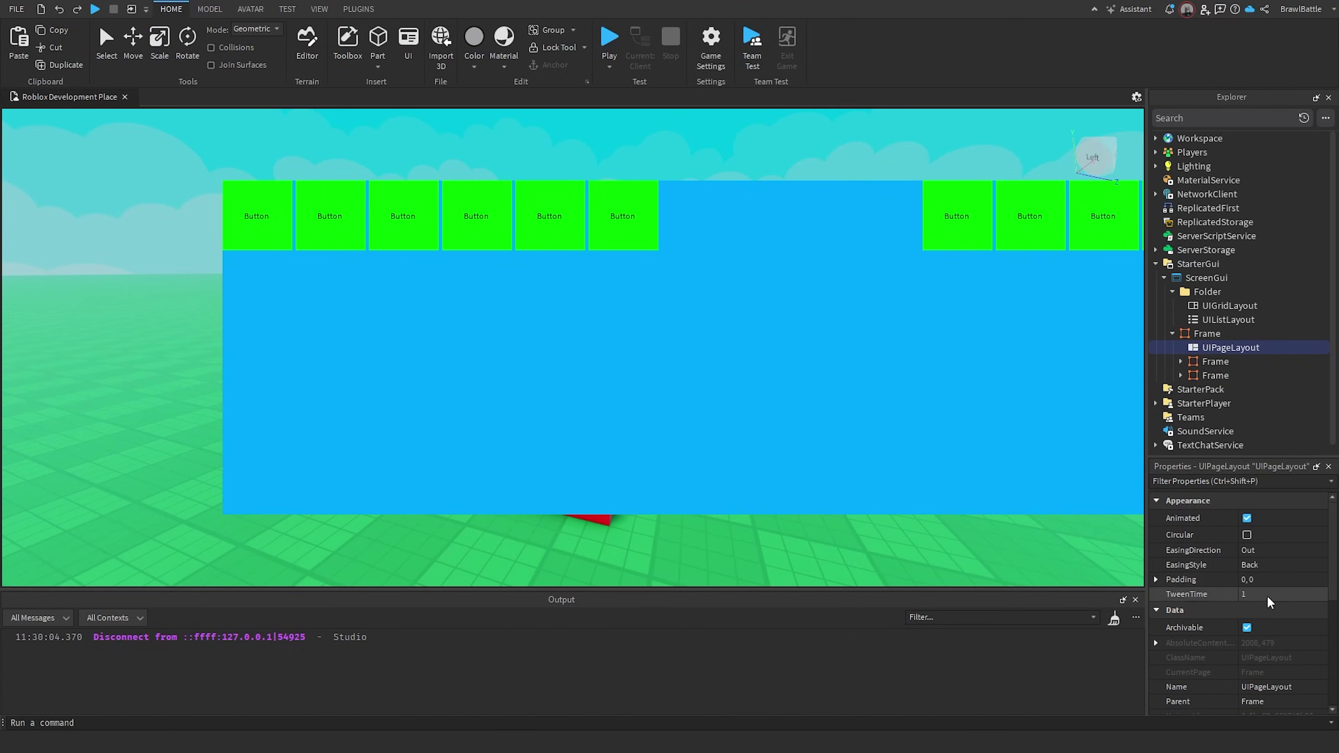
click(1245, 579)
click(1244, 579)
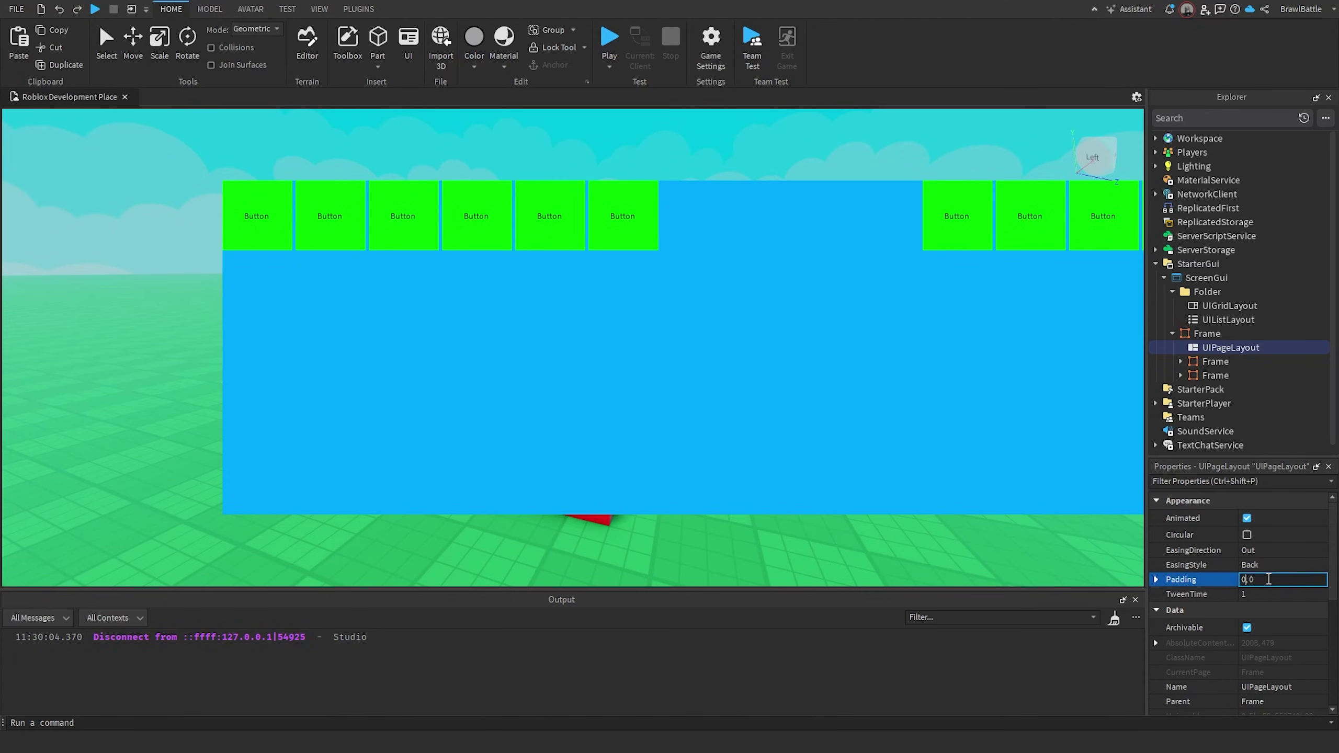
text(.05)
key(Return)
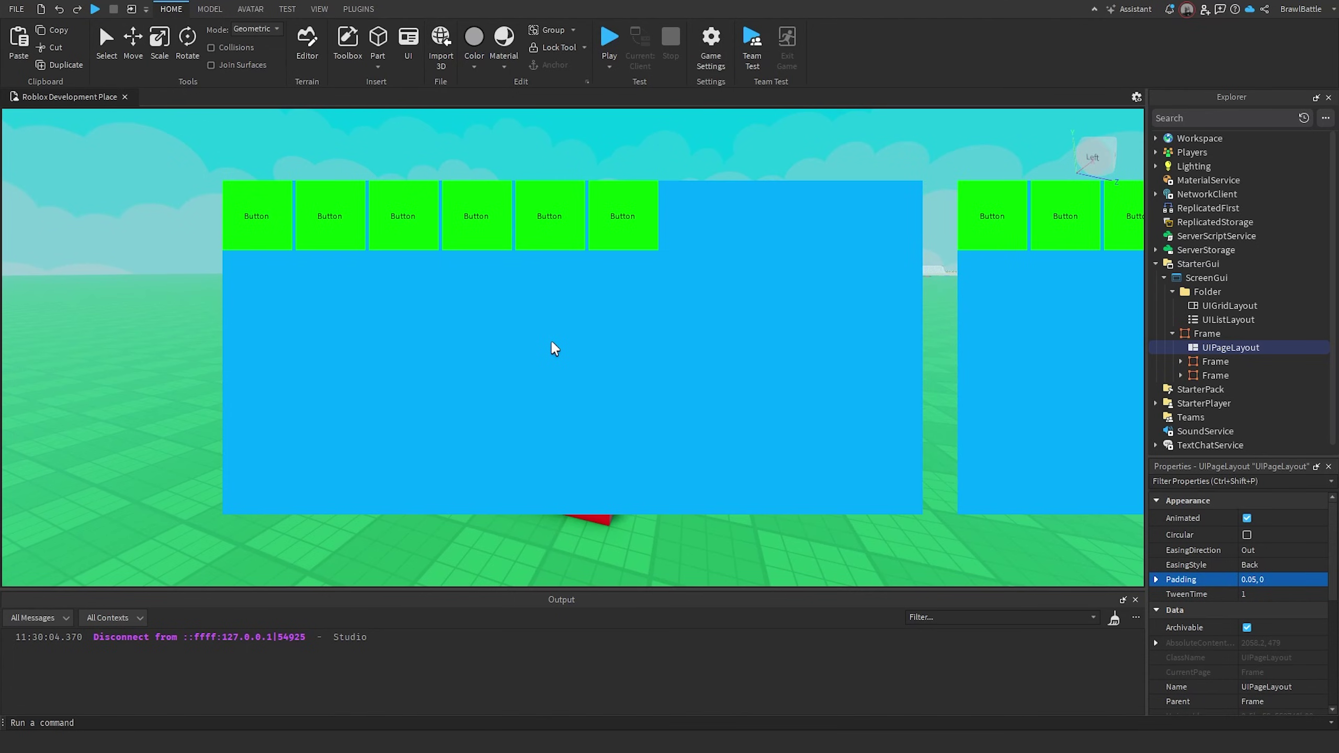
click(1238, 578)
text(0.2)
key(Return)
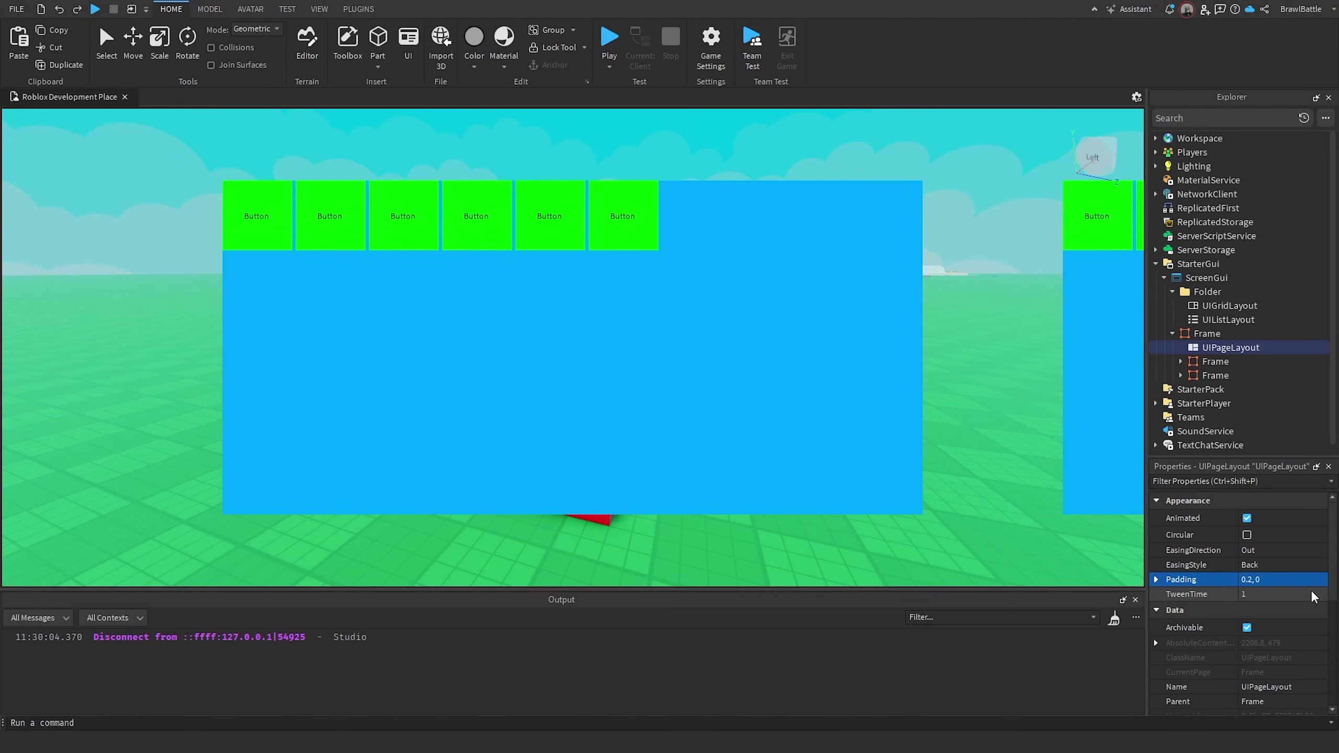
click(1268, 580)
key(BackSpace)
key(BackSpace)
text(5)
key(Return)
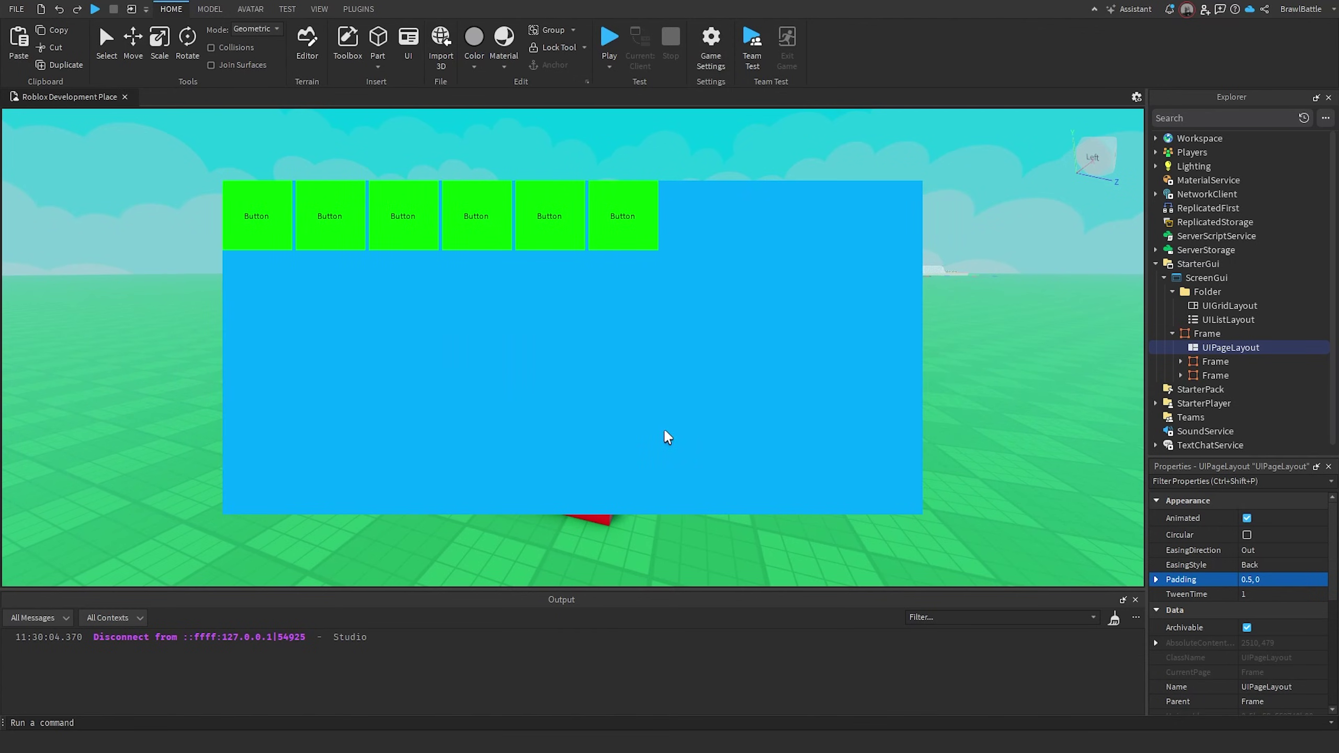
click(1180, 362)
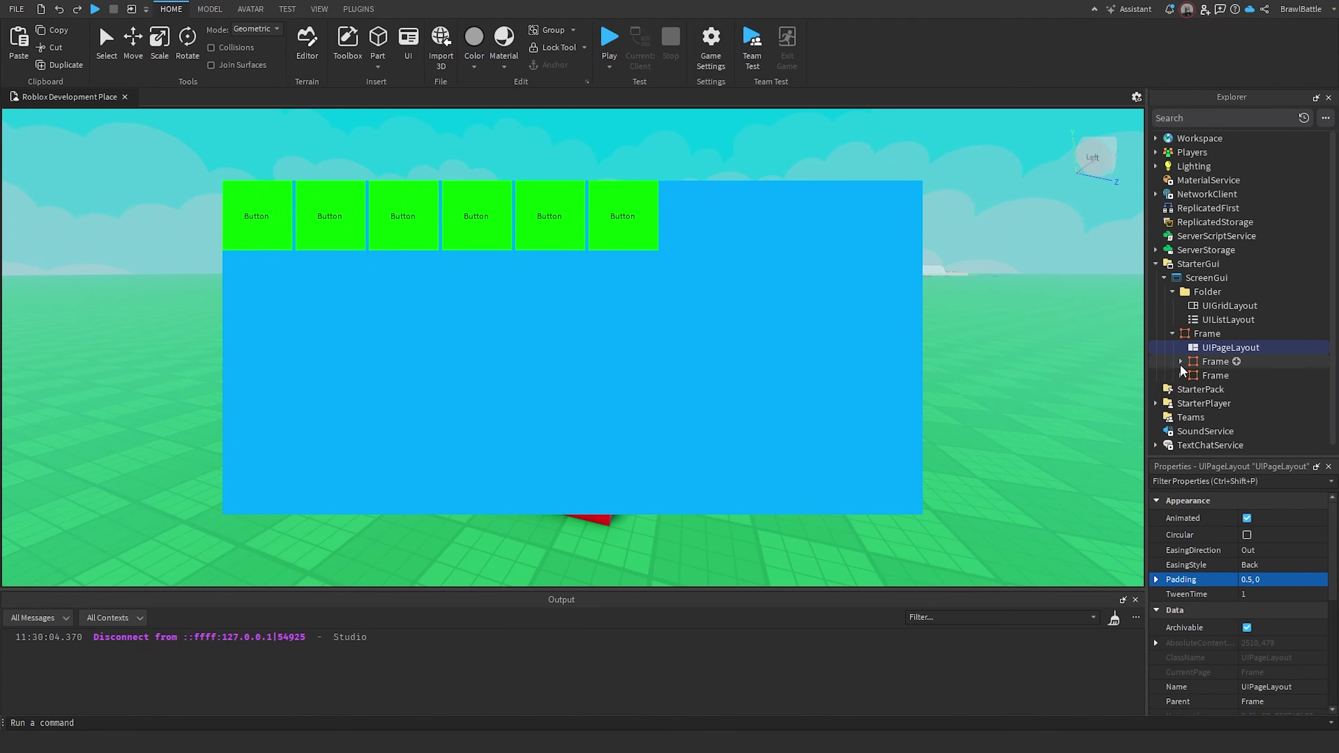
click(1207, 320)
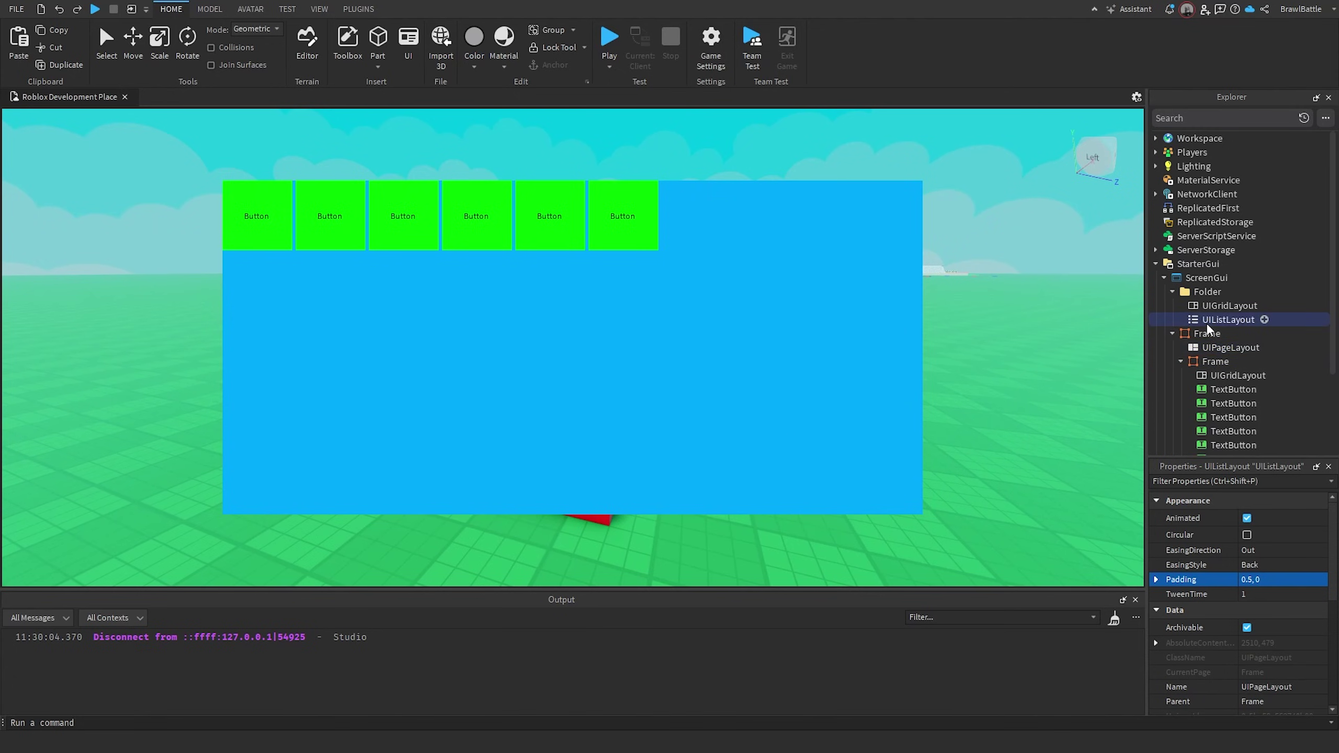
click(1182, 358)
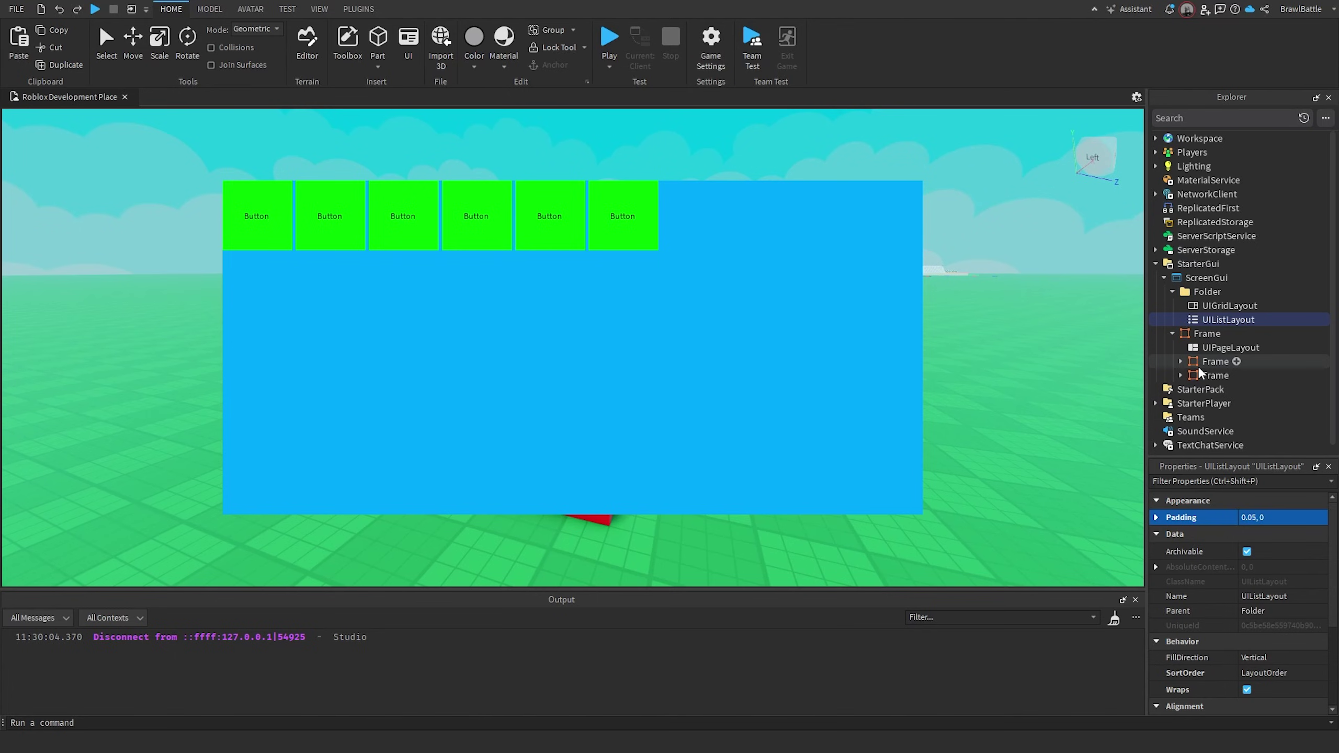
right_drag(1021, 429, 1021, 429)
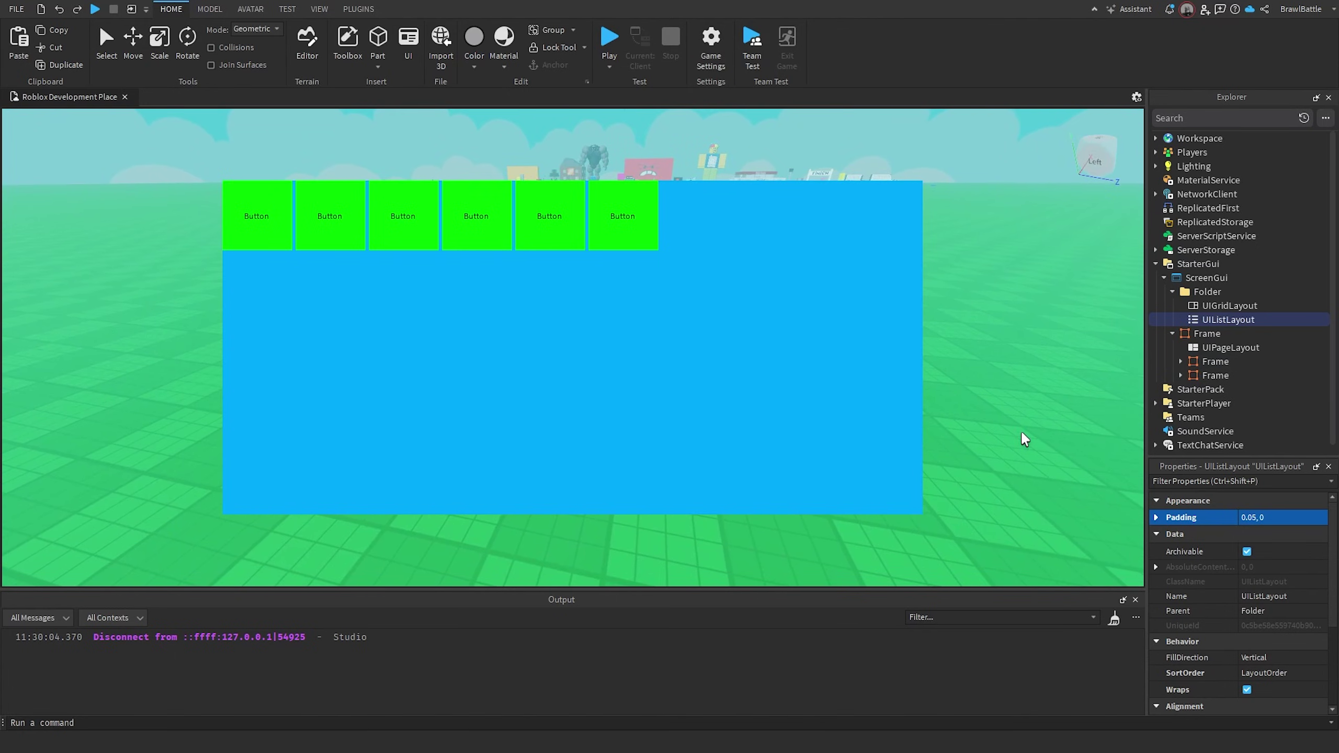